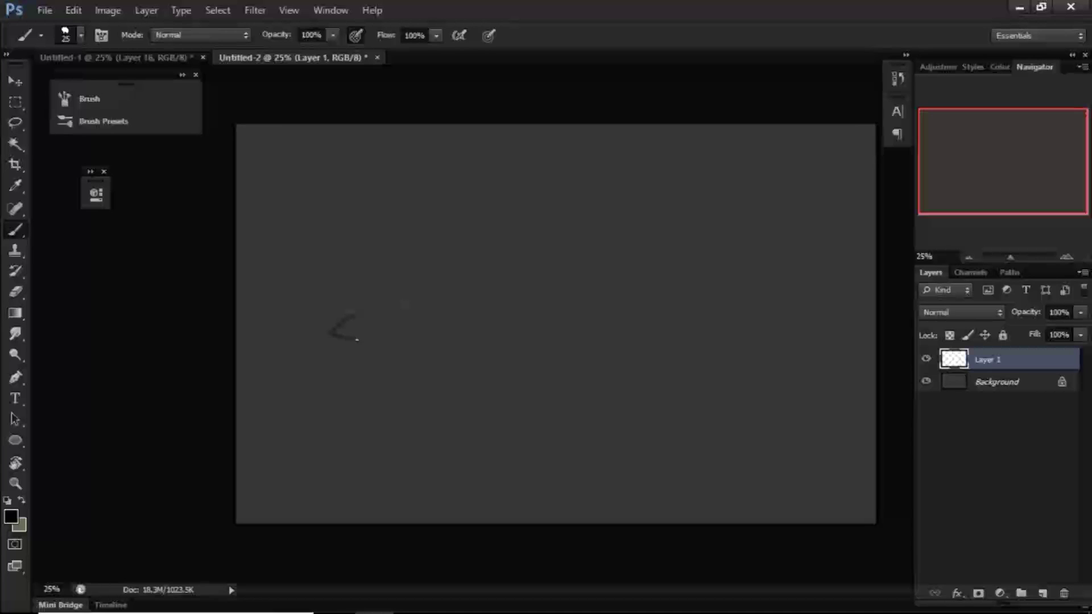
pyautogui.moveTo(332, 332)
pyautogui.mouseDown()
pyautogui.moveTo(373, 307)
pyautogui.moveTo(331, 345)
pyautogui.moveTo(340, 363)
pyautogui.moveTo(356, 349)
pyautogui.moveTo(357, 307)
pyautogui.mouseUp()
pyautogui.press('e')
pyautogui.moveTo(367, 279); pyautogui.dragTo(451, 266)
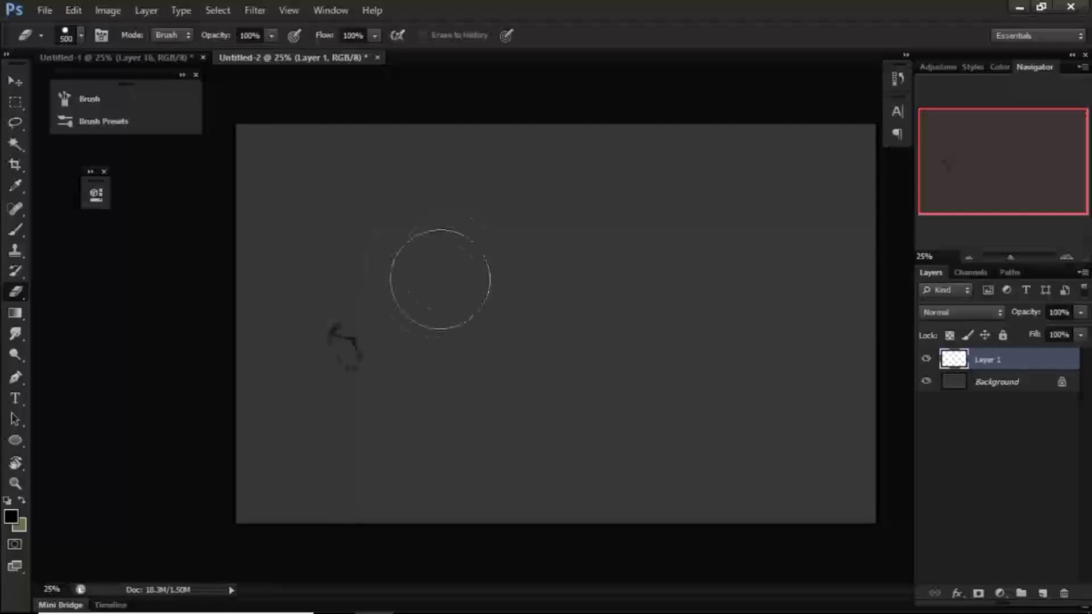
pyautogui.press('b')
pyautogui.press('e')
pyautogui.click(348, 353)
# Step: Sketch the banana's blunt tip, its long upper edge rising toward the stem, and the start of its underside
pyautogui.press('b')
pyautogui.click(361, 357)
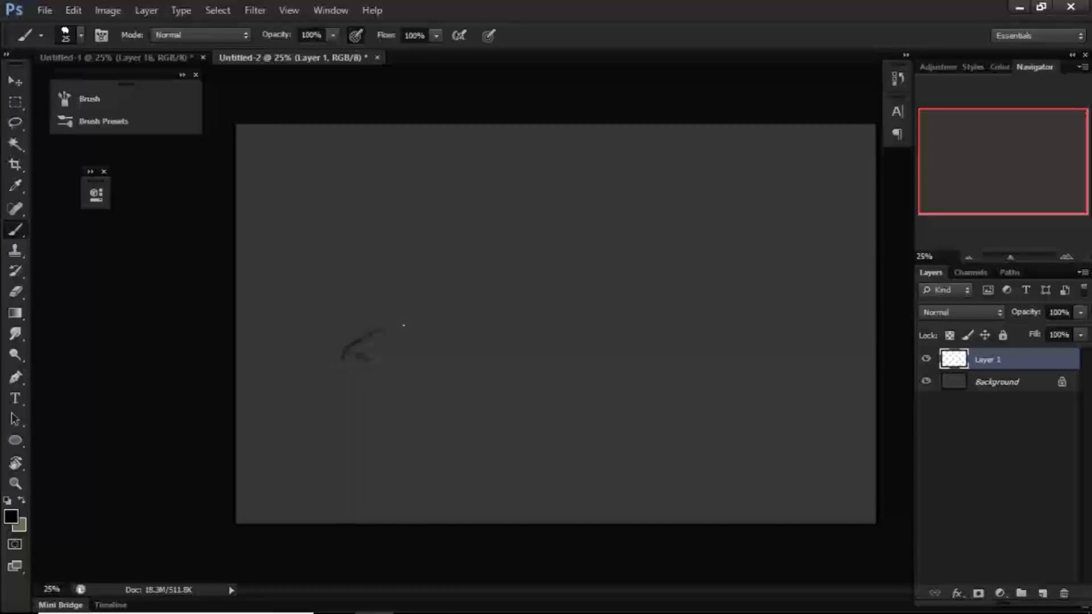
pyautogui.moveTo(419, 322); pyautogui.dragTo(436, 322)
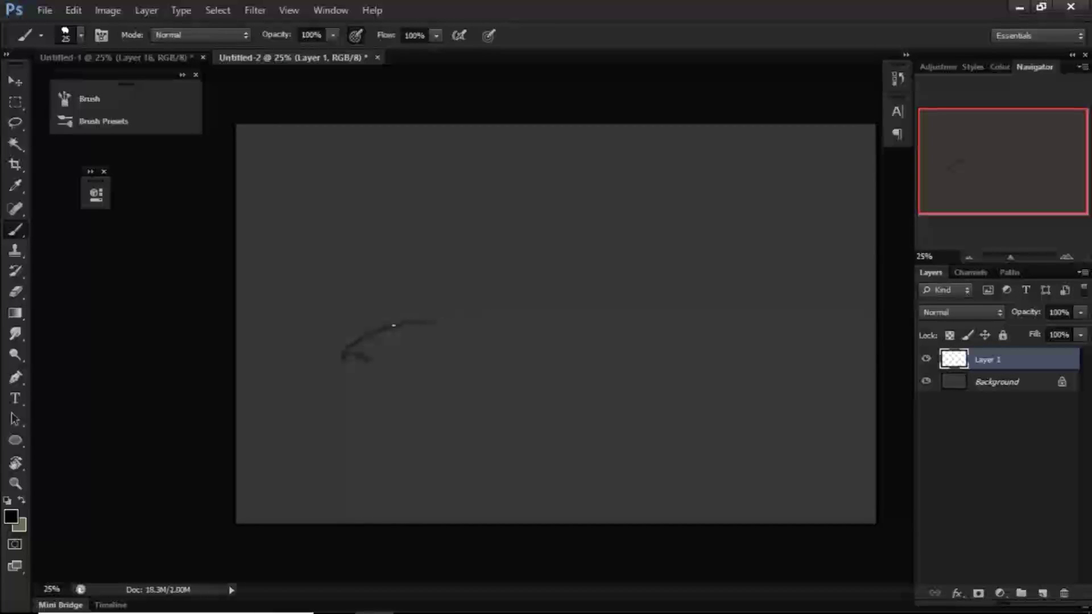
pyautogui.moveTo(618, 279)
pyautogui.mouseDown()
pyautogui.moveTo(573, 295)
pyautogui.moveTo(580, 302)
pyautogui.moveTo(519, 314)
pyautogui.mouseUp()
pyautogui.press('e')
pyautogui.press('b')
pyautogui.moveTo(434, 316); pyautogui.dragTo(492, 319)
pyautogui.moveTo(561, 309); pyautogui.dragTo(577, 302)
pyautogui.press('e')
pyautogui.press('b')
pyautogui.moveTo(649, 282); pyautogui.dragTo(742, 250)
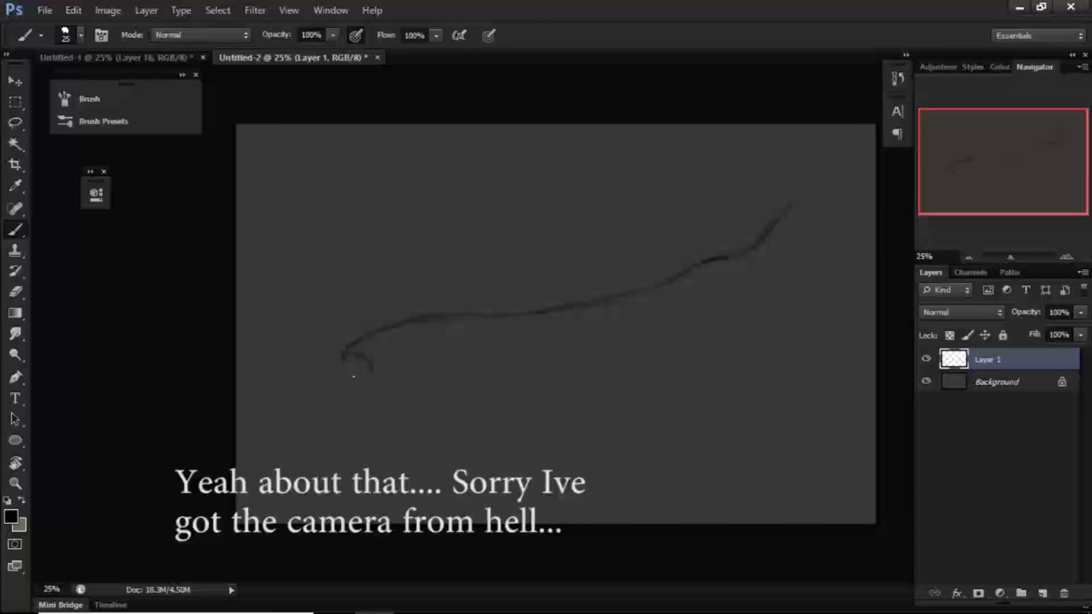
pyautogui.moveTo(348, 375)
pyautogui.mouseDown()
pyautogui.moveTo(345, 367)
pyautogui.moveTo(366, 377)
pyautogui.moveTo(356, 386)
pyautogui.moveTo(444, 416)
pyautogui.mouseUp()
pyautogui.moveTo(798, 199)
pyautogui.mouseDown()
pyautogui.moveTo(774, 230)
pyautogui.moveTo(797, 202)
pyautogui.moveTo(794, 261)
pyautogui.mouseUp()
pyautogui.press('e')
pyautogui.press('b')
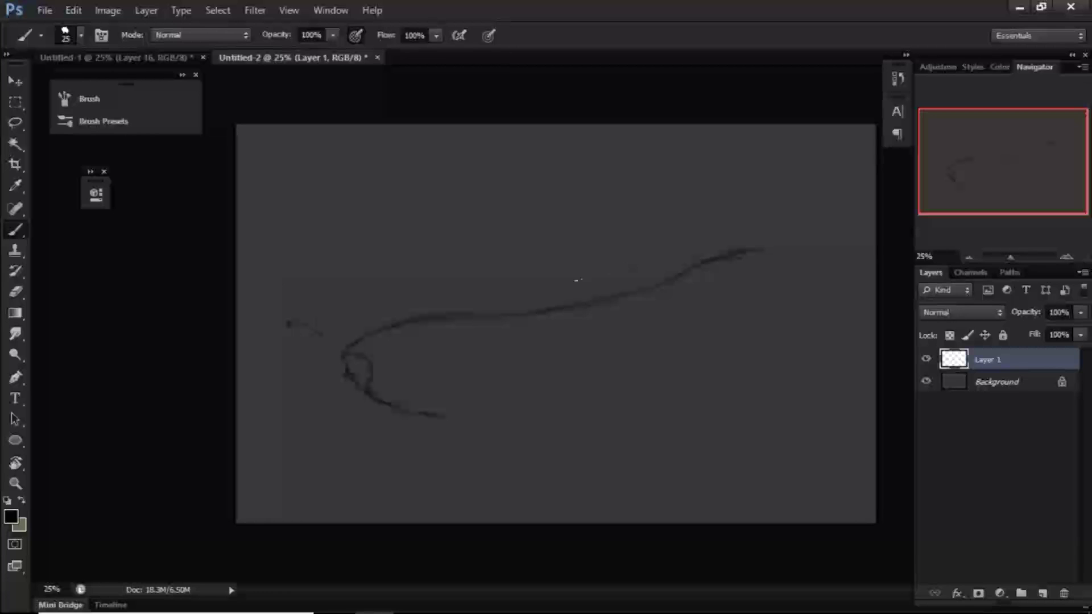
pyautogui.moveTo(560, 288)
pyautogui.mouseDown()
pyautogui.moveTo(653, 254)
pyautogui.moveTo(640, 266)
pyautogui.mouseUp()
pyautogui.moveTo(274, 265); pyautogui.dragTo(334, 311)
pyautogui.press('e')
pyautogui.moveTo(341, 305)
pyautogui.mouseDown()
pyautogui.moveTo(310, 236)
pyautogui.moveTo(330, 276)
pyautogui.moveTo(587, 244)
pyautogui.moveTo(636, 226)
pyautogui.moveTo(560, 249)
pyautogui.moveTo(651, 250)
pyautogui.mouseUp()
# Step: Sketch the banana's upturned stem with its cut end and the start of the outer curve below it
pyautogui.press('b')
pyautogui.moveTo(733, 256); pyautogui.dragTo(763, 243)
pyautogui.moveTo(788, 204)
pyautogui.mouseDown()
pyautogui.moveTo(770, 242)
pyautogui.moveTo(790, 199)
pyautogui.mouseUp()
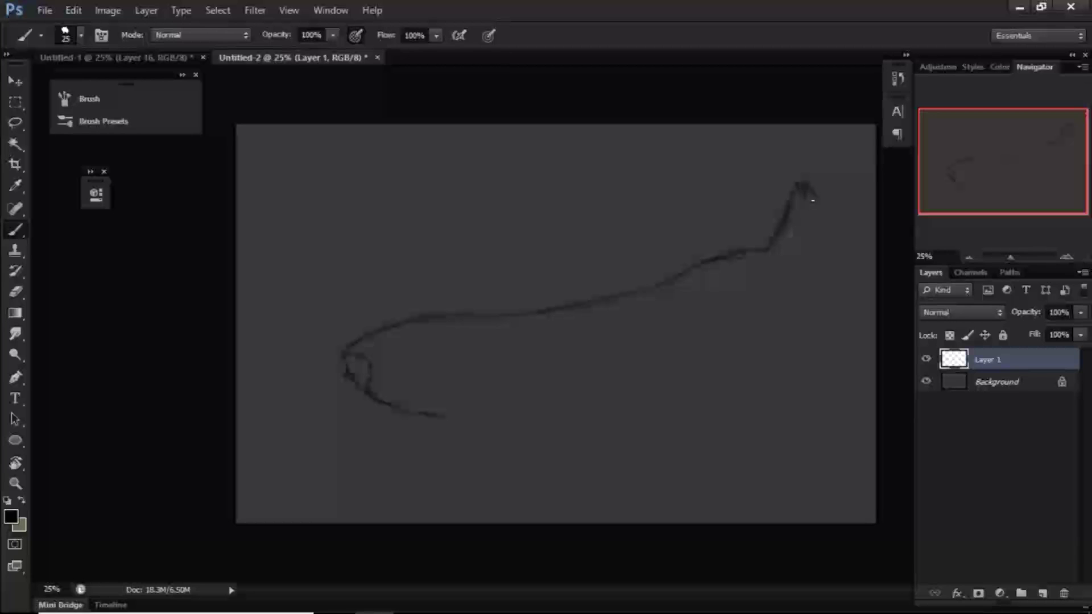
pyautogui.moveTo(802, 251); pyautogui.dragTo(819, 216)
pyautogui.moveTo(791, 288); pyautogui.dragTo(772, 347)
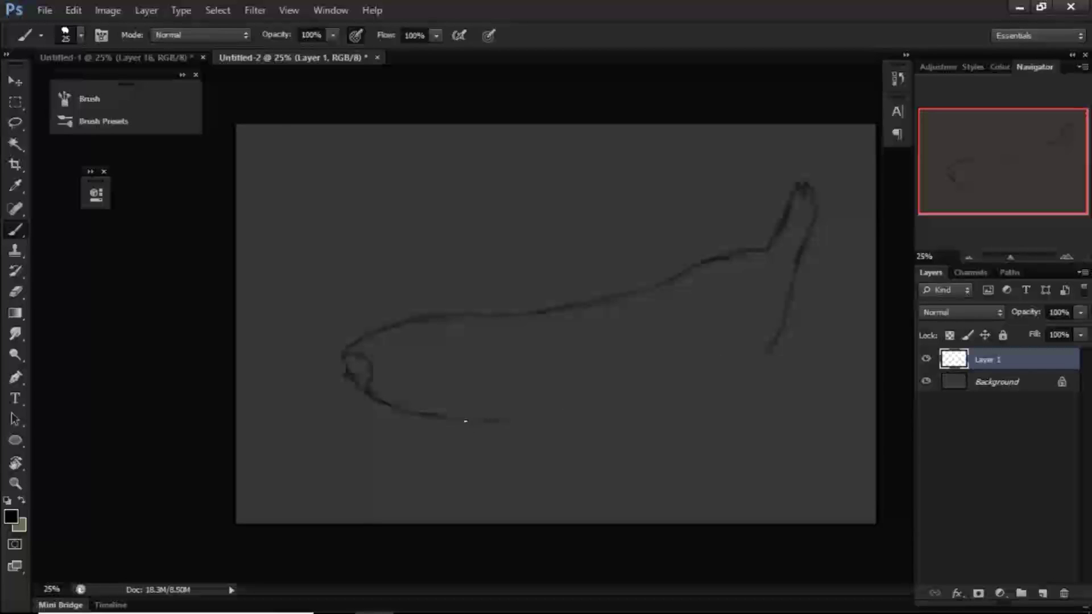
# Step: Complete the outline along the banana's underside, joining the tip to the outer curve of the stem
pyautogui.moveTo(424, 413)
pyautogui.mouseDown()
pyautogui.moveTo(524, 433)
pyautogui.moveTo(531, 425)
pyautogui.mouseUp()
pyautogui.press('e')
pyautogui.press('b')
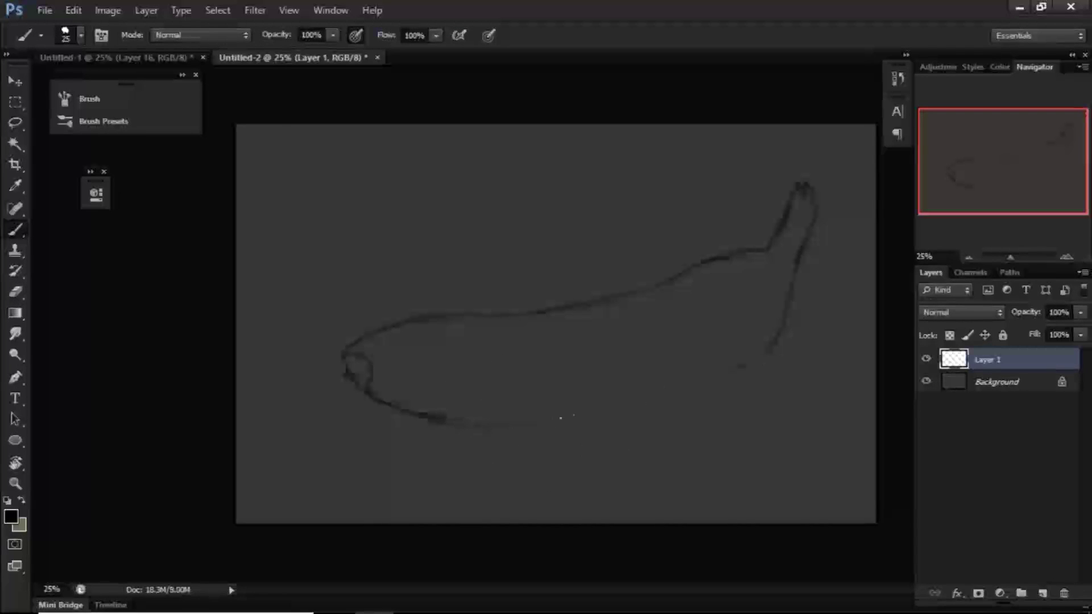
pyautogui.moveTo(611, 409); pyautogui.dragTo(692, 387)
pyautogui.moveTo(803, 280)
pyautogui.mouseDown()
pyautogui.moveTo(773, 327)
pyautogui.moveTo(695, 388)
pyautogui.mouseUp()
pyautogui.press('e')
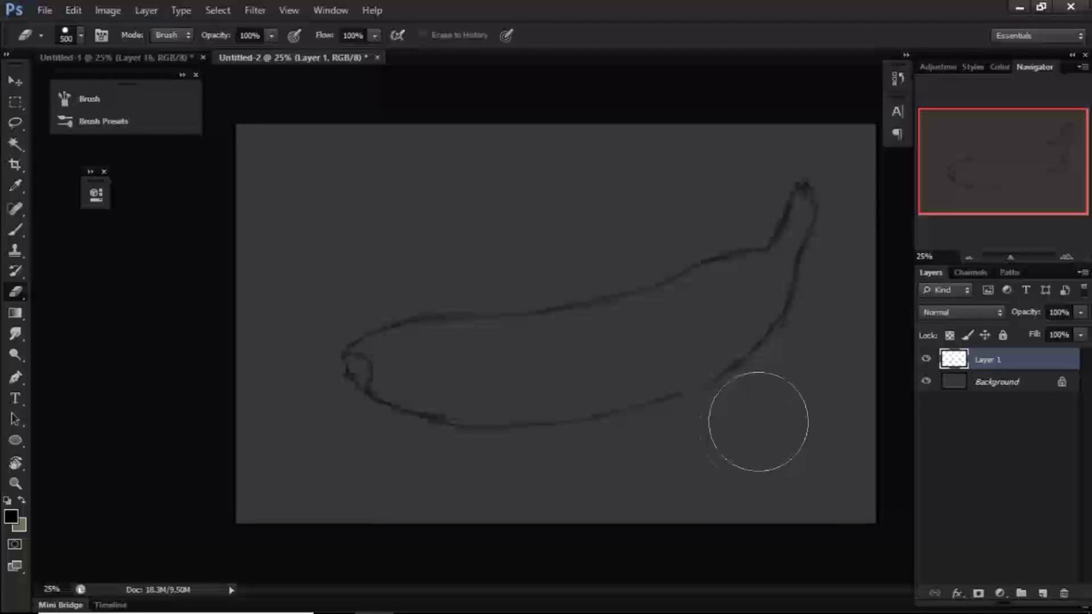
pyautogui.press('b')
pyautogui.moveTo(765, 344); pyautogui.dragTo(677, 394)
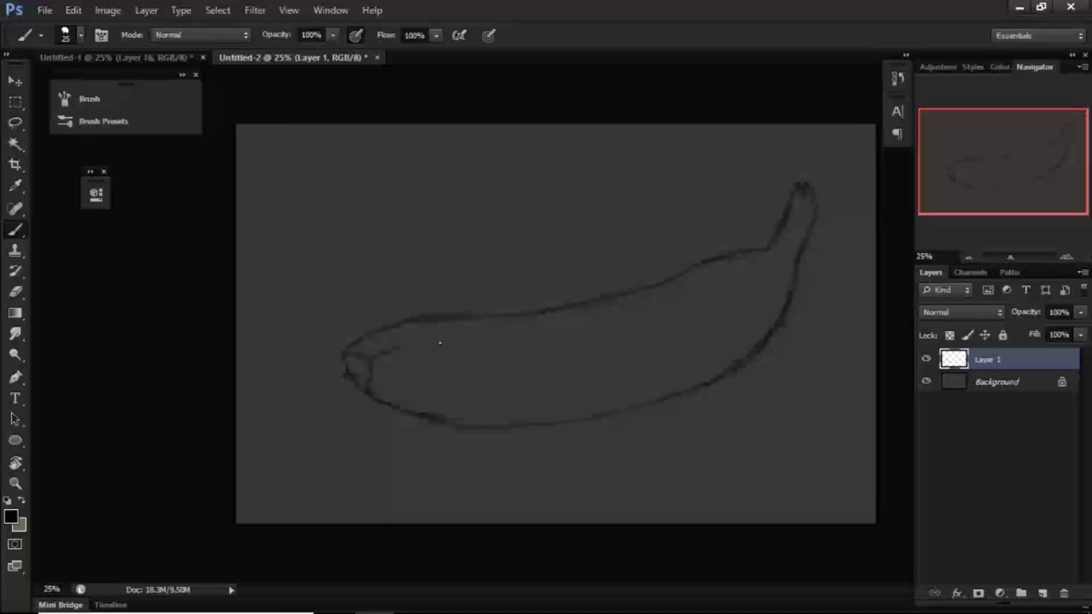
# Step: Add ridge lines running from the banana's tip and stem into the body
pyautogui.moveTo(372, 380); pyautogui.dragTo(387, 377)
pyautogui.moveTo(787, 246); pyautogui.dragTo(764, 273)
pyautogui.press('3')
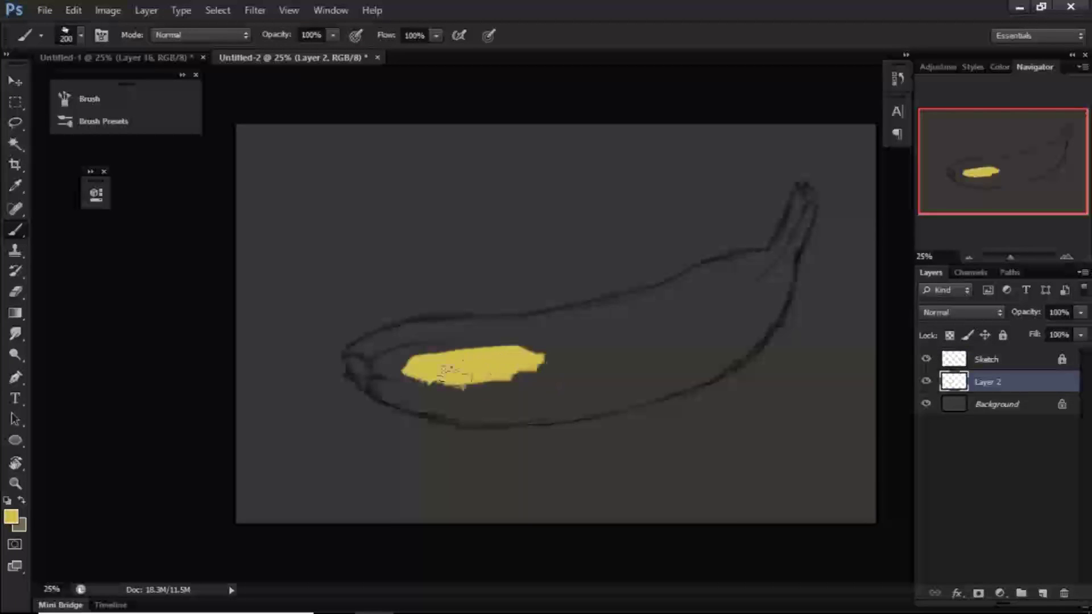
# Step: Paint flat yellow on Layer 2 up to the sketched upper edge near the banana's tip
pyautogui.moveTo(536, 364)
pyautogui.mouseDown()
pyautogui.moveTo(690, 310)
pyautogui.moveTo(580, 325)
pyautogui.moveTo(717, 326)
pyautogui.moveTo(348, 387)
pyautogui.mouseUp()
pyautogui.hotkey('ctrl', 'z')
pyautogui.hotkey('ctrl', '+')
pyautogui.hotkey('ctrl', '+')
pyautogui.moveTo(472, 301)
pyautogui.mouseDown()
pyautogui.moveTo(621, 264)
pyautogui.moveTo(563, 273)
pyautogui.moveTo(540, 293)
pyautogui.moveTo(392, 341)
pyautogui.mouseUp()
pyautogui.moveTo(387, 353)
pyautogui.mouseDown()
pyautogui.moveTo(621, 316)
pyautogui.moveTo(457, 336)
pyautogui.mouseUp()
pyautogui.moveTo(482, 344)
pyautogui.mouseDown()
pyautogui.moveTo(633, 317)
pyautogui.moveTo(446, 329)
pyautogui.mouseUp()
pyautogui.moveTo(531, 332)
pyautogui.mouseDown()
pyautogui.moveTo(629, 322)
pyautogui.moveTo(455, 321)
pyautogui.mouseUp()
pyautogui.moveTo(523, 324)
pyautogui.mouseDown()
pyautogui.moveTo(570, 319)
pyautogui.moveTo(372, 364)
pyautogui.moveTo(369, 413)
pyautogui.mouseUp()
# Step: Fill the banana's tip and its lower front edge with flat yellow using a smaller brush
pyautogui.press('[')
pyautogui.press('[')
pyautogui.press('[')
pyautogui.press('[')
pyautogui.press('[')
pyautogui.press('[')
pyautogui.moveTo(358, 362)
pyautogui.mouseDown()
pyautogui.moveTo(340, 417)
pyautogui.moveTo(348, 411)
pyautogui.moveTo(331, 406)
pyautogui.moveTo(417, 406)
pyautogui.moveTo(373, 445)
pyautogui.mouseUp()
pyautogui.moveTo(457, 368)
pyautogui.mouseDown()
pyautogui.moveTo(398, 455)
pyautogui.moveTo(466, 481)
pyautogui.moveTo(343, 467)
pyautogui.mouseUp()
pyautogui.moveTo(236, 423)
pyautogui.mouseDown()
pyautogui.moveTo(299, 426)
pyautogui.moveTo(375, 480)
pyautogui.mouseUp()
pyautogui.moveTo(319, 455); pyautogui.dragTo(406, 481)
pyautogui.moveTo(357, 475)
pyautogui.mouseDown()
pyautogui.moveTo(237, 507)
pyautogui.moveTo(472, 486)
pyautogui.mouseUp()
# Step: Fill the rest of the banana's body toward the stem with flat yellow using a larger brush
pyautogui.press(']')
pyautogui.press(']')
pyautogui.press(']')
pyautogui.press(']')
pyautogui.press(']')
pyautogui.moveTo(353, 499)
pyautogui.mouseDown()
pyautogui.moveTo(499, 470)
pyautogui.moveTo(426, 494)
pyautogui.mouseUp()
pyautogui.moveTo(504, 485); pyautogui.dragTo(394, 536)
pyautogui.moveTo(592, 450)
pyautogui.mouseDown()
pyautogui.moveTo(500, 504)
pyautogui.moveTo(660, 426)
pyautogui.moveTo(588, 500)
pyautogui.mouseUp()
pyautogui.moveTo(651, 436); pyautogui.dragTo(573, 522)
pyautogui.moveTo(640, 494)
pyautogui.mouseDown()
pyautogui.moveTo(694, 378)
pyautogui.moveTo(668, 483)
pyautogui.mouseUp()
pyautogui.moveTo(635, 457)
pyautogui.mouseDown()
pyautogui.moveTo(670, 414)
pyautogui.moveTo(607, 491)
pyautogui.mouseUp()
# Step: Fill the stem with flat yellow up to its cut end, reducing the brush size to 70
pyautogui.press('[')
pyautogui.press('[')
pyautogui.press('[')
pyautogui.moveTo(709, 234)
pyautogui.mouseDown()
pyautogui.moveTo(664, 335)
pyautogui.moveTo(640, 347)
pyautogui.mouseUp()
pyautogui.moveTo(676, 358)
pyautogui.mouseDown()
pyautogui.moveTo(723, 236)
pyautogui.moveTo(711, 312)
pyautogui.moveTo(686, 369)
pyautogui.mouseUp()
pyautogui.press('[')
pyautogui.press('[')
pyautogui.press('[')
pyautogui.moveTo(719, 218); pyautogui.dragTo(706, 250)
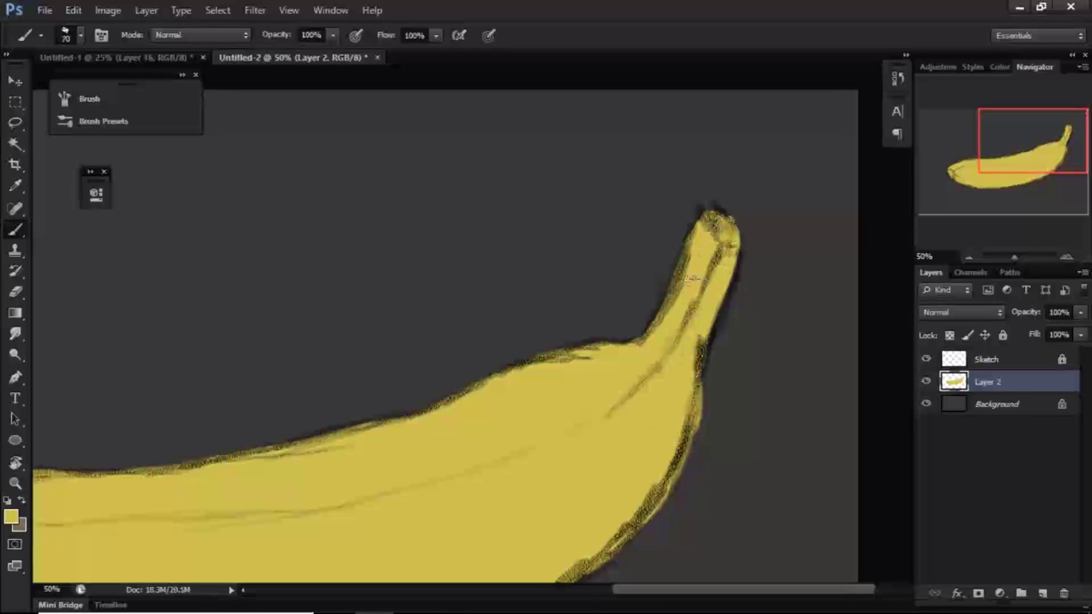
# Step: Lock Layer 2's transparent pixels and add a new layer above it as a clipping mask
pyautogui.moveTo(73, 483); pyautogui.dragTo(365, 326)
pyautogui.click(926, 360)
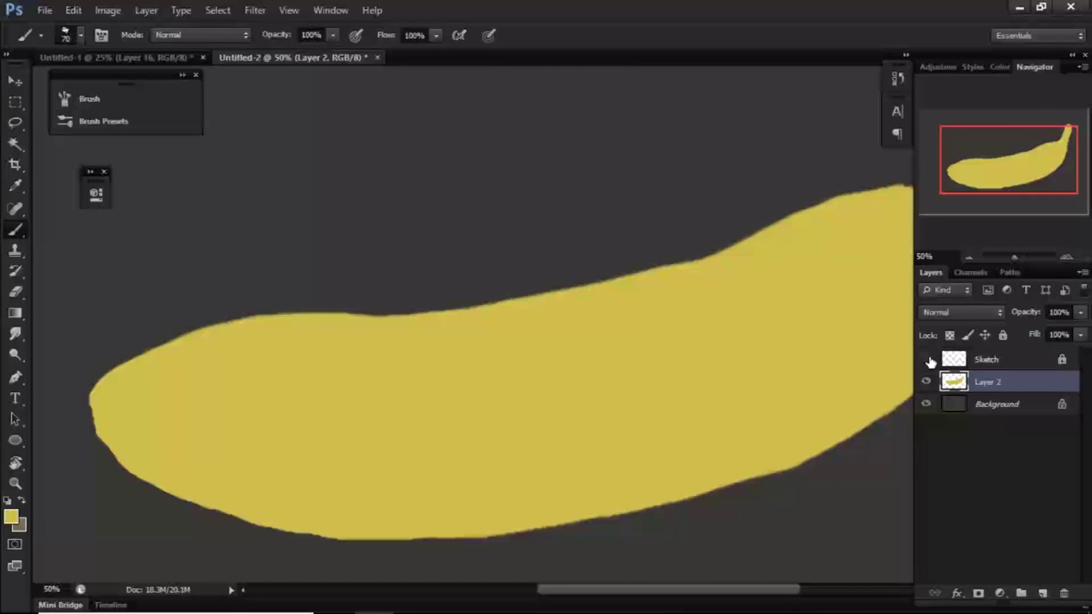
pyautogui.click(926, 359)
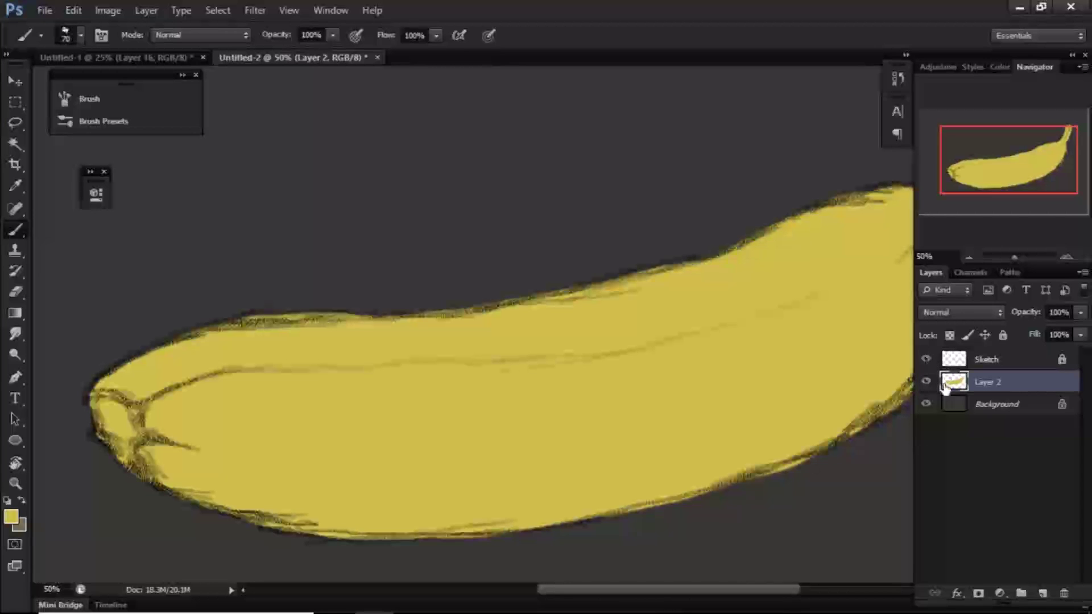
pyautogui.click(950, 337)
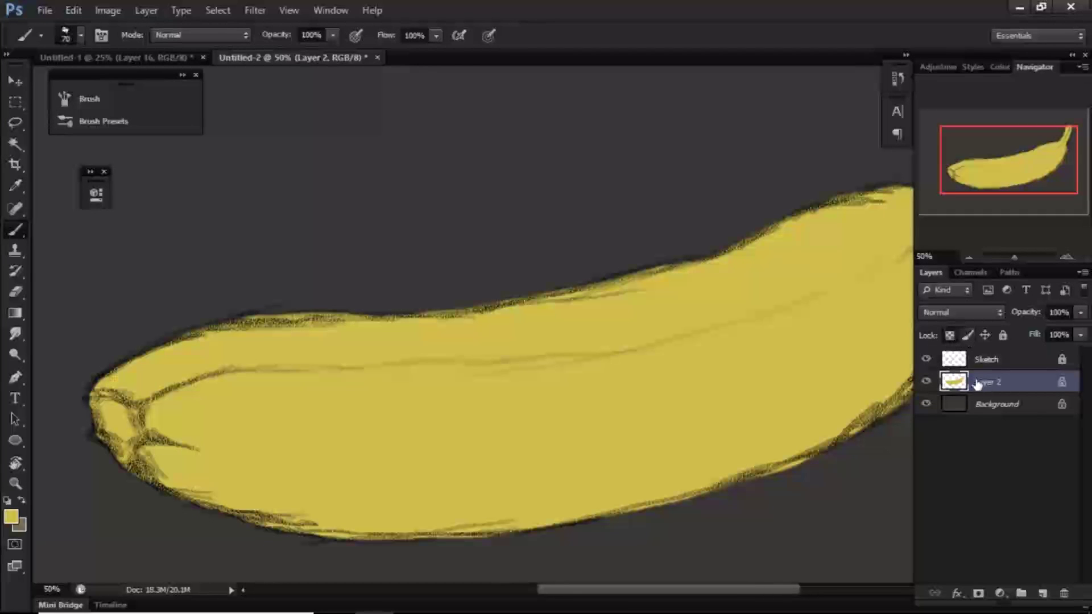
pyautogui.click(1044, 593)
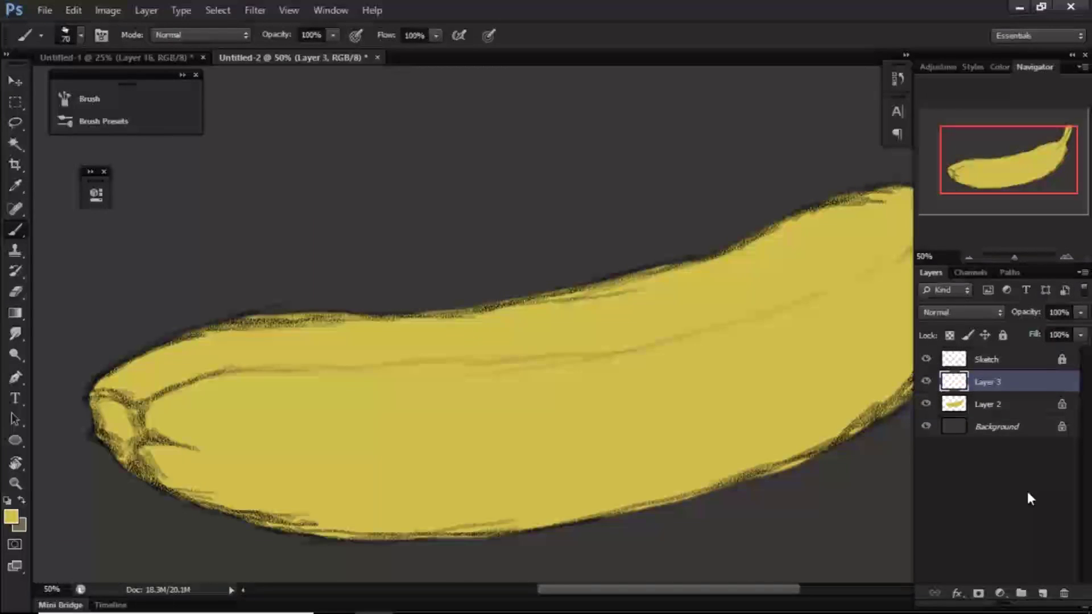
pyautogui.moveTo(995, 397); pyautogui.dragTo(996, 388)
pyautogui.keyDown('alt'); pyautogui.click(996, 391); pyautogui.keyUp('alt')
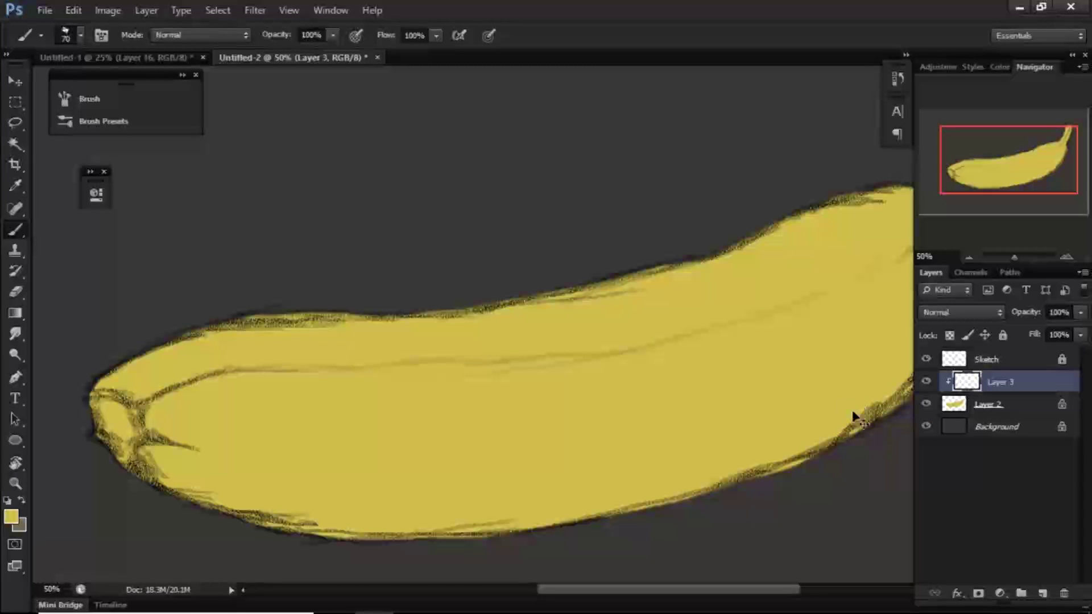
# Step: Shade the ridges beside the banana's tip in dark green with a smaller brush and pressure-controlled opacity
pyautogui.hotkey('ctrl', '-')
pyautogui.moveTo(719, 385)
pyautogui.mouseDown()
pyautogui.moveTo(677, 394)
pyautogui.moveTo(629, 365)
pyautogui.mouseUp()
pyautogui.click(9, 519)
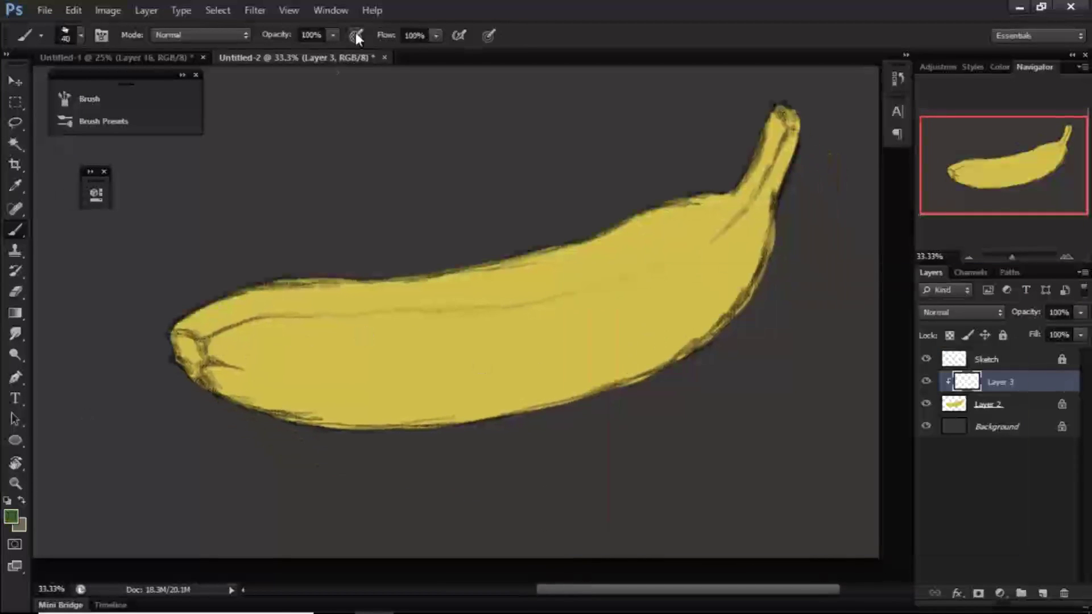
pyautogui.click(355, 35)
pyautogui.press('[')
pyautogui.press('[')
pyautogui.press('[')
pyautogui.moveTo(201, 339); pyautogui.dragTo(250, 321)
pyautogui.moveTo(208, 359); pyautogui.dragTo(277, 369)
# Step: Extend the green shading around the banana's tip and down both sides of the upper stem
pyautogui.click(926, 359)
pyautogui.click(926, 358)
pyautogui.moveTo(249, 318)
pyautogui.mouseDown()
pyautogui.moveTo(202, 335)
pyautogui.moveTo(230, 357)
pyautogui.mouseUp()
pyautogui.moveTo(780, 111); pyautogui.dragTo(763, 168)
pyautogui.moveTo(793, 134); pyautogui.dragTo(780, 190)
# Step: Paint the end of the banana's tip and the cut end of the stem dark brown
pyautogui.keyDown('alt'); pyautogui.click(784, 108); pyautogui.keyUp('alt')
pyautogui.moveTo(193, 335)
pyautogui.mouseDown()
pyautogui.moveTo(196, 373)
pyautogui.moveTo(191, 358)
pyautogui.mouseUp()
pyautogui.moveTo(793, 122); pyautogui.dragTo(782, 102)
# Step: Pick further brown shades and deepen the centre of the banana's tip
pyautogui.click(11, 516)
pyautogui.click(675, 441)
pyautogui.click(938, 307)
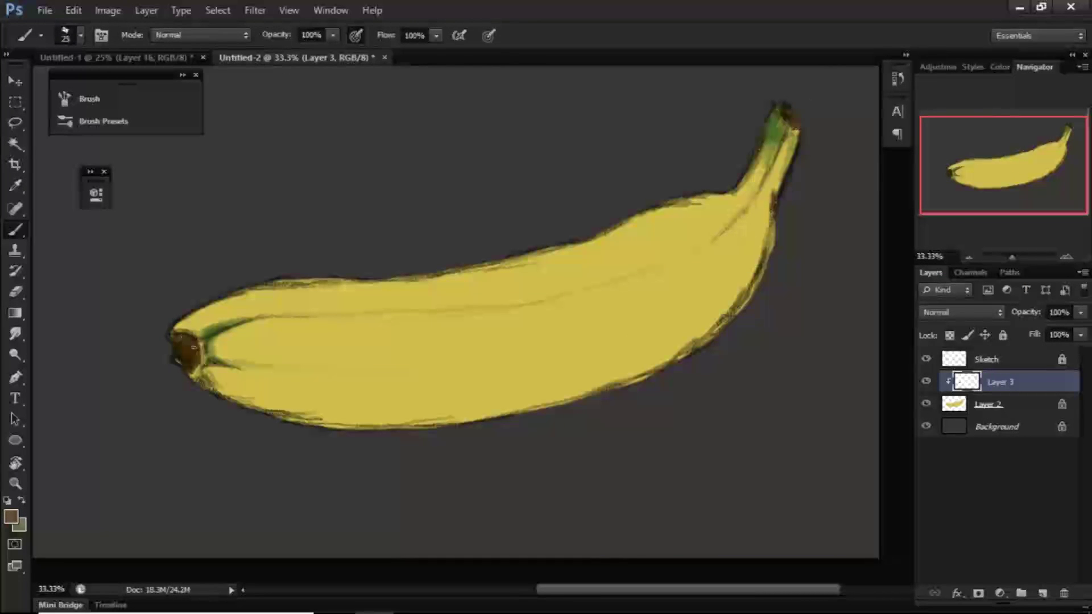
pyautogui.click(10, 516)
pyautogui.click(643, 416)
pyautogui.moveTo(643, 417); pyautogui.dragTo(639, 420)
pyautogui.click(938, 308)
pyautogui.moveTo(182, 340)
pyautogui.mouseDown()
pyautogui.moveTo(189, 369)
pyautogui.moveTo(195, 349)
pyautogui.mouseUp()
# Step: Draw two downward arrows above the banana on Layer 4 to mark the light direction
pyautogui.click(10, 516)
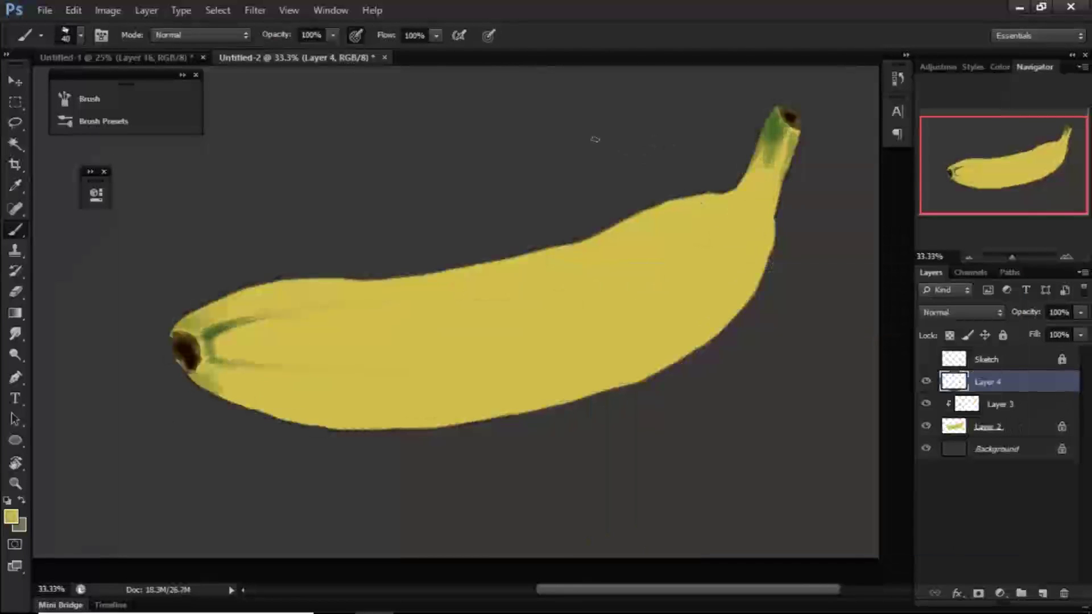
pyautogui.moveTo(580, 87); pyautogui.dragTo(586, 177)
pyautogui.moveTo(609, 124); pyautogui.dragTo(588, 180)
pyautogui.moveTo(540, 84); pyautogui.dragTo(546, 169)
pyautogui.moveTo(556, 132); pyautogui.dragTo(547, 170)
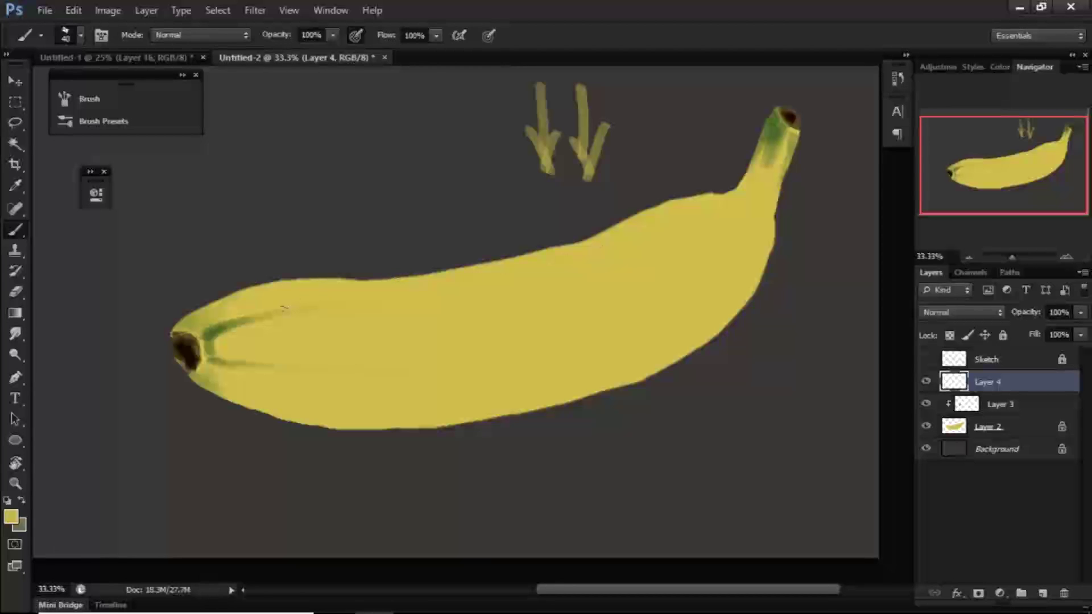
# Step: Hatch the banana's upper side over the sketch in a grey tone to mark the lit area
pyautogui.click(926, 359)
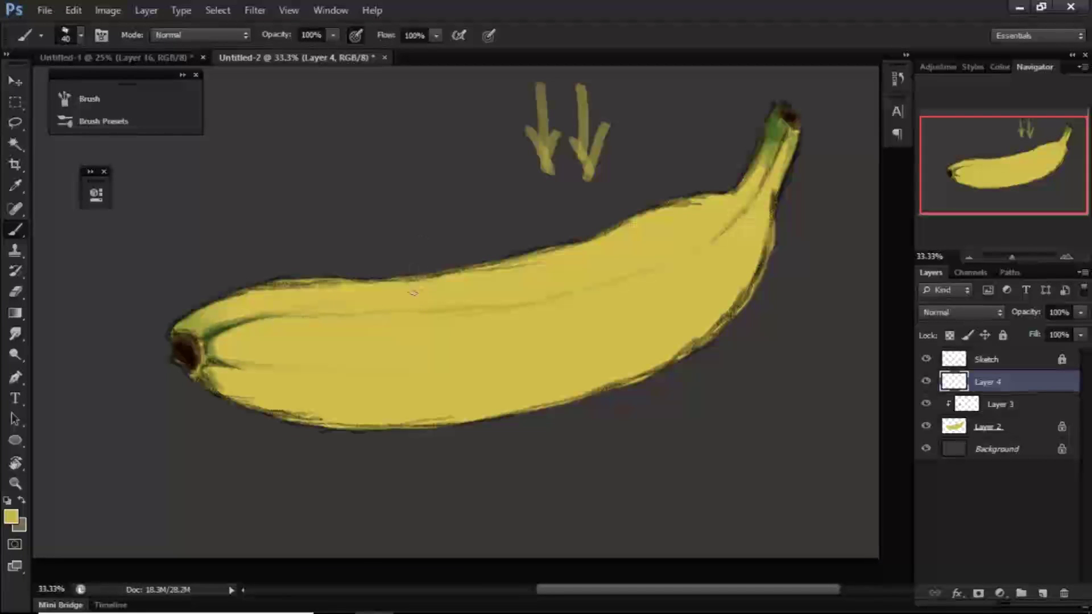
pyautogui.press('x')
pyautogui.moveTo(359, 302)
pyautogui.mouseDown()
pyautogui.moveTo(557, 270)
pyautogui.moveTo(686, 230)
pyautogui.moveTo(717, 198)
pyautogui.mouseUp()
pyautogui.moveTo(242, 308); pyautogui.dragTo(333, 279)
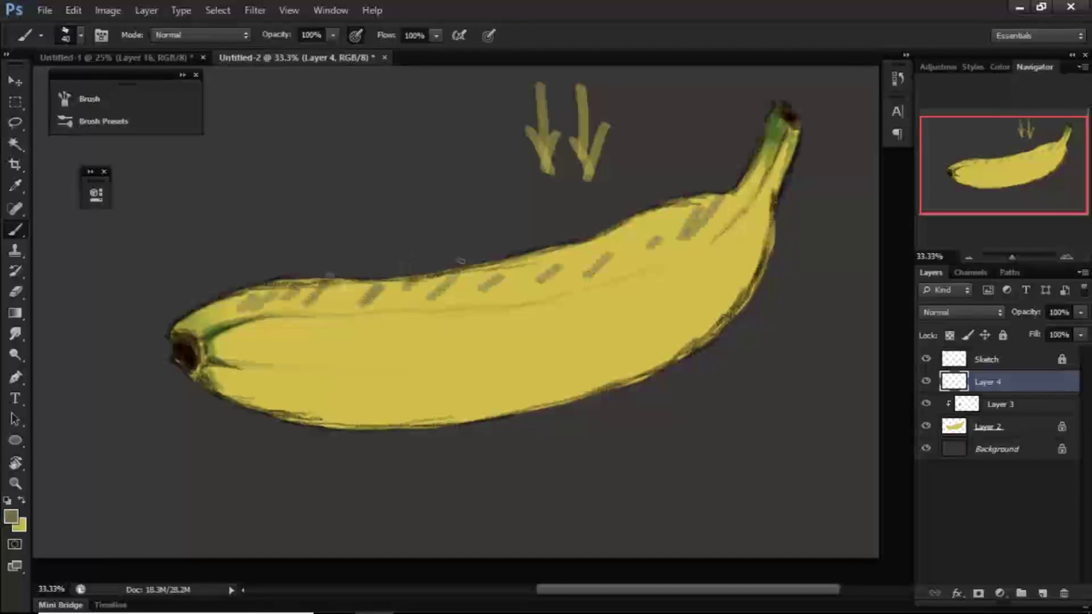
pyautogui.moveTo(441, 265); pyautogui.dragTo(452, 250)
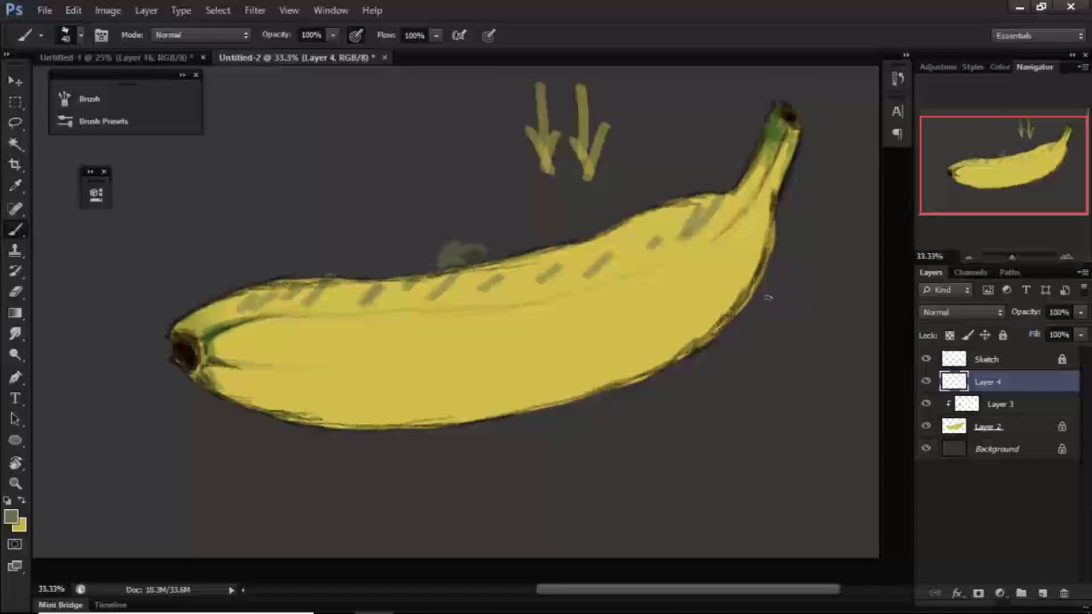
# Step: Outline the ground area around the banana's underside and delete the annotation layer, Layer 4
pyautogui.moveTo(782, 289)
pyautogui.mouseDown()
pyautogui.moveTo(416, 458)
pyautogui.moveTo(170, 438)
pyautogui.moveTo(234, 405)
pyautogui.mouseUp()
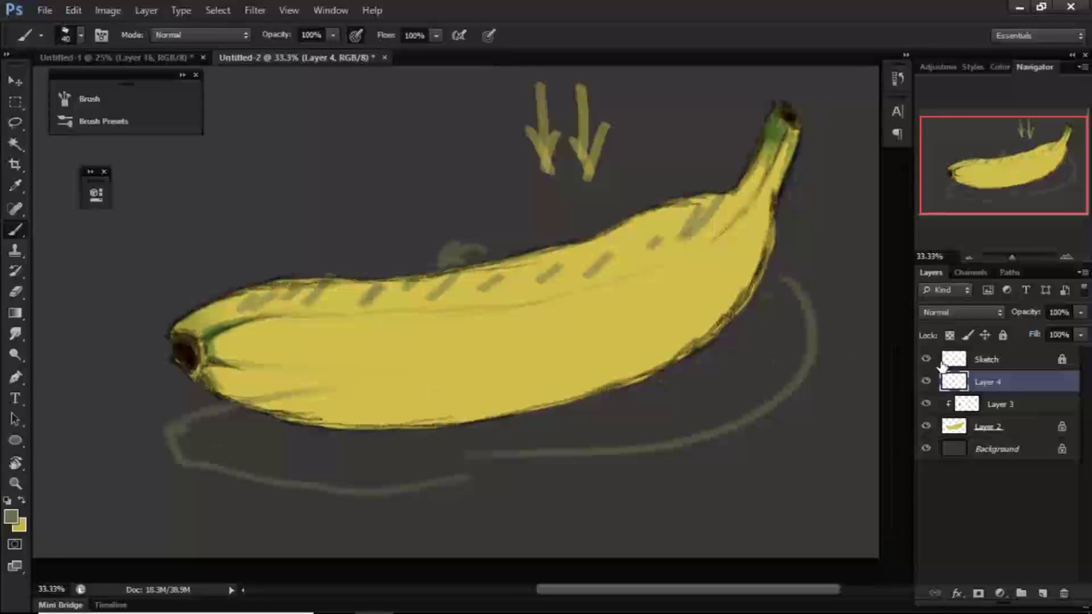
pyautogui.moveTo(1009, 386)
pyautogui.mouseDown()
pyautogui.moveTo(1030, 511)
pyautogui.moveTo(1063, 590)
pyautogui.mouseUp()
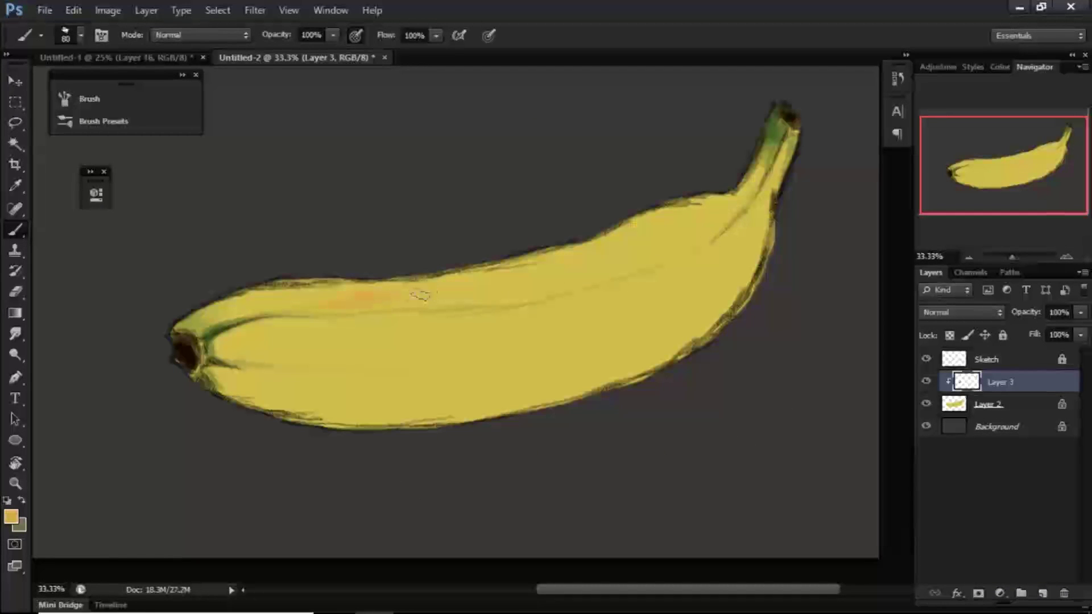
# Step: Pick a brighter, warmer yellow and paint the banana's upper side along its length on Layer 3
pyautogui.click(12, 516)
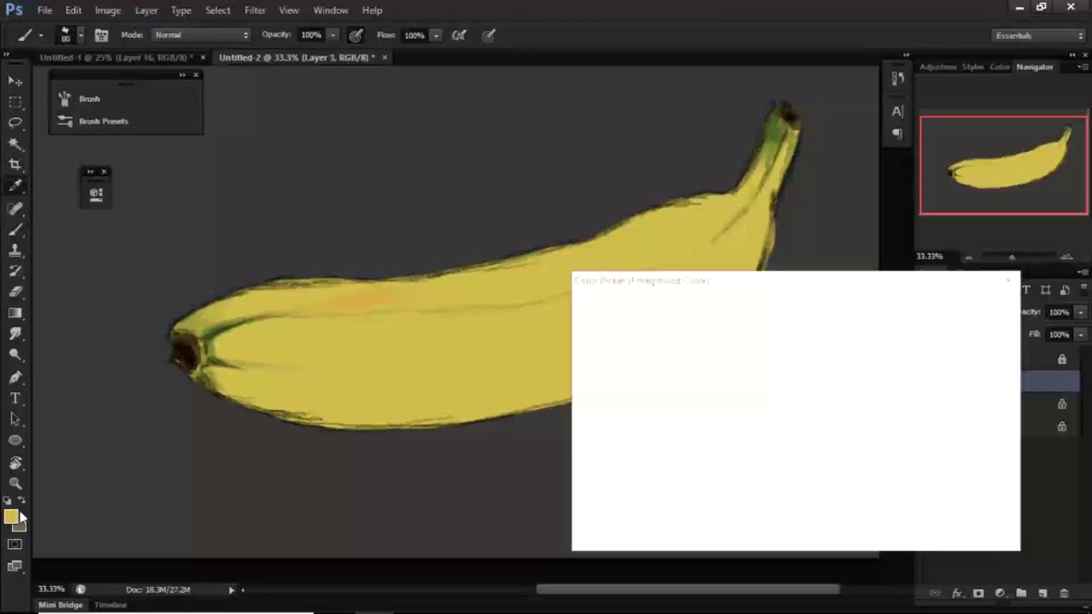
pyautogui.moveTo(715, 366); pyautogui.dragTo(731, 351)
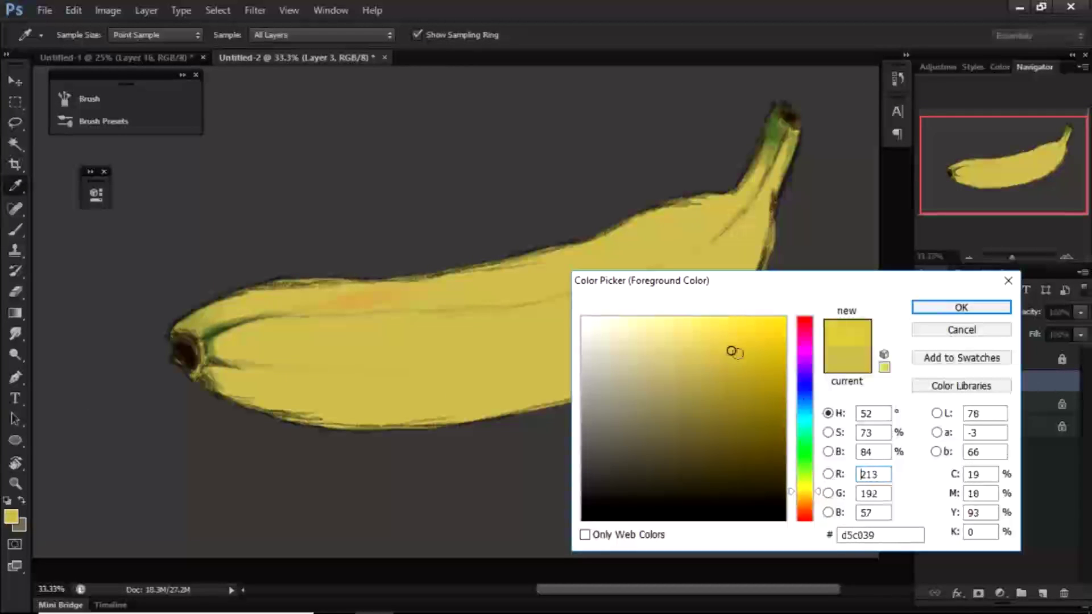
pyautogui.click(947, 308)
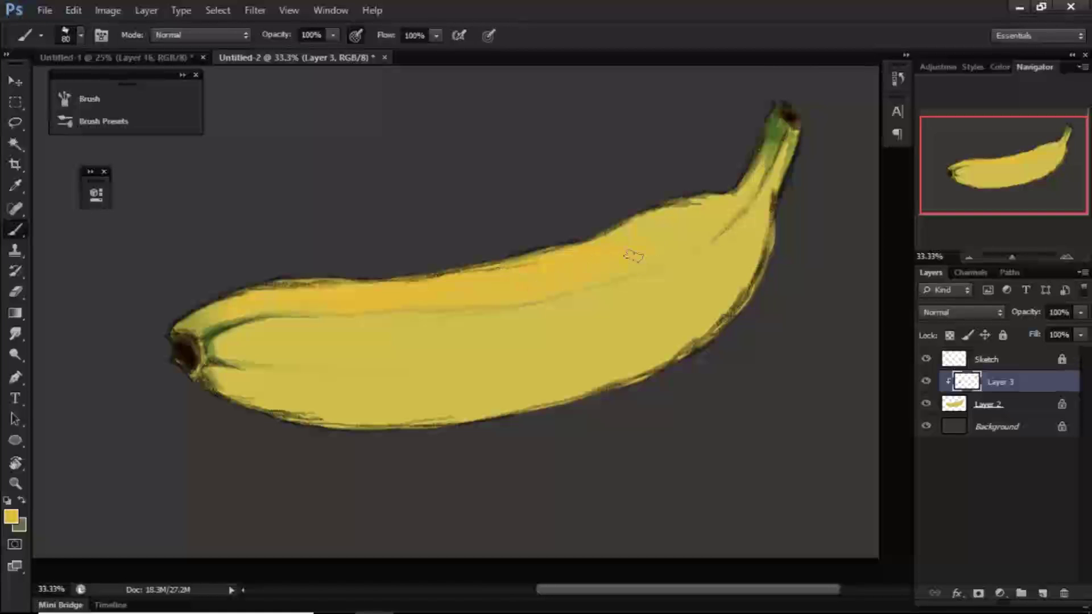
pyautogui.moveTo(615, 246)
pyautogui.mouseDown()
pyautogui.moveTo(655, 232)
pyautogui.moveTo(687, 194)
pyautogui.mouseUp()
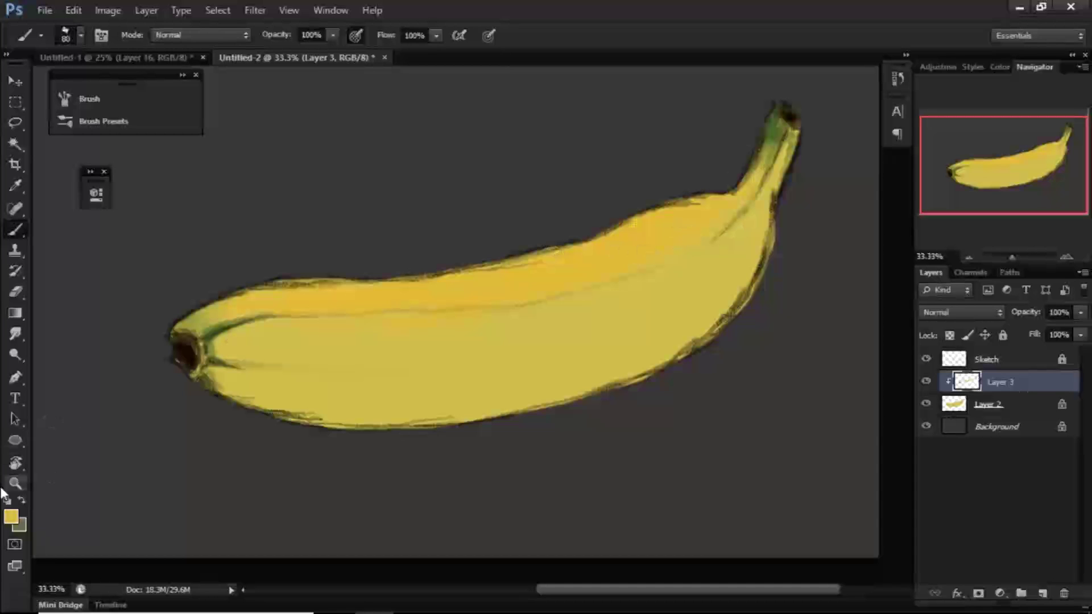
# Step: Hide the Sketch layer and shade the banana's lower edge in a darker golden brown
pyautogui.click(11, 516)
pyautogui.click(736, 490)
pyautogui.click(553, 354)
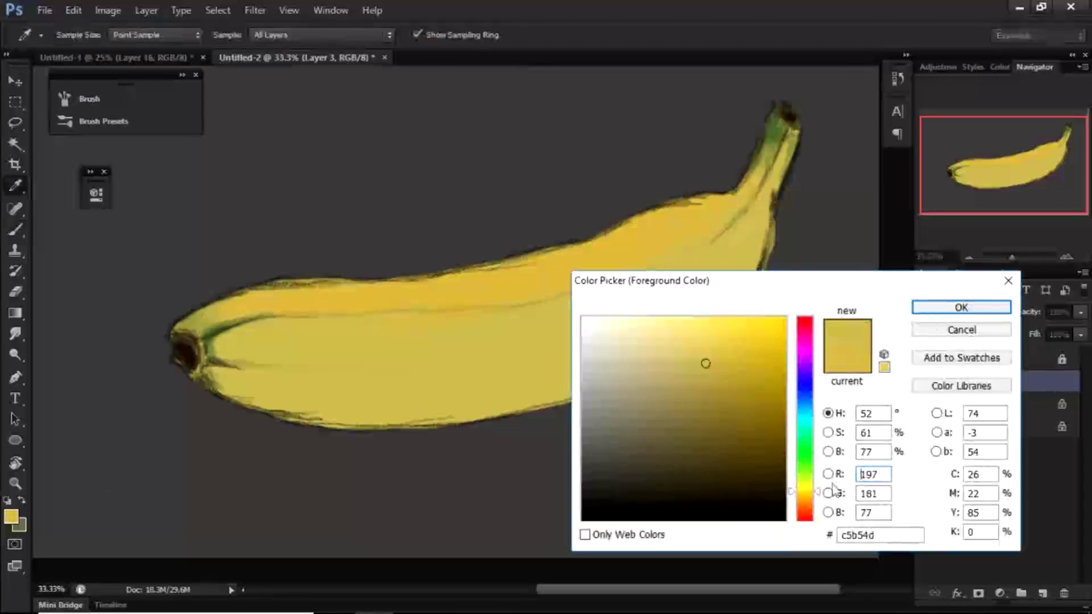
pyautogui.moveTo(818, 492); pyautogui.dragTo(818, 497)
pyautogui.moveTo(709, 393)
pyautogui.mouseDown()
pyautogui.moveTo(711, 419)
pyautogui.moveTo(714, 382)
pyautogui.mouseUp()
pyautogui.click(961, 307)
pyautogui.moveTo(765, 263); pyautogui.dragTo(734, 314)
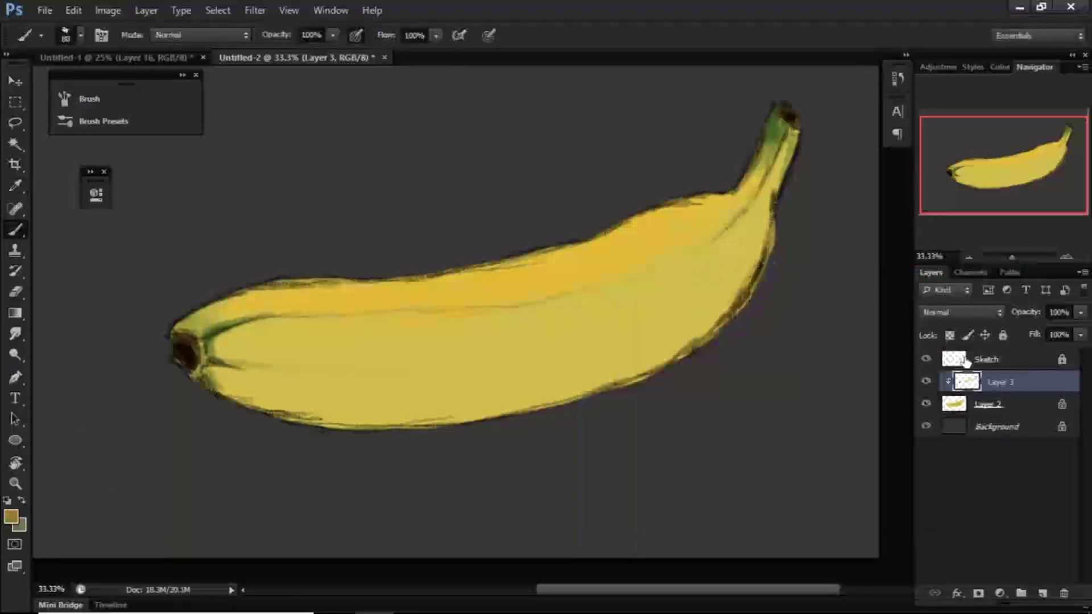
pyautogui.click(927, 359)
pyautogui.moveTo(768, 272)
pyautogui.mouseDown()
pyautogui.moveTo(667, 373)
pyautogui.moveTo(588, 400)
pyautogui.mouseUp()
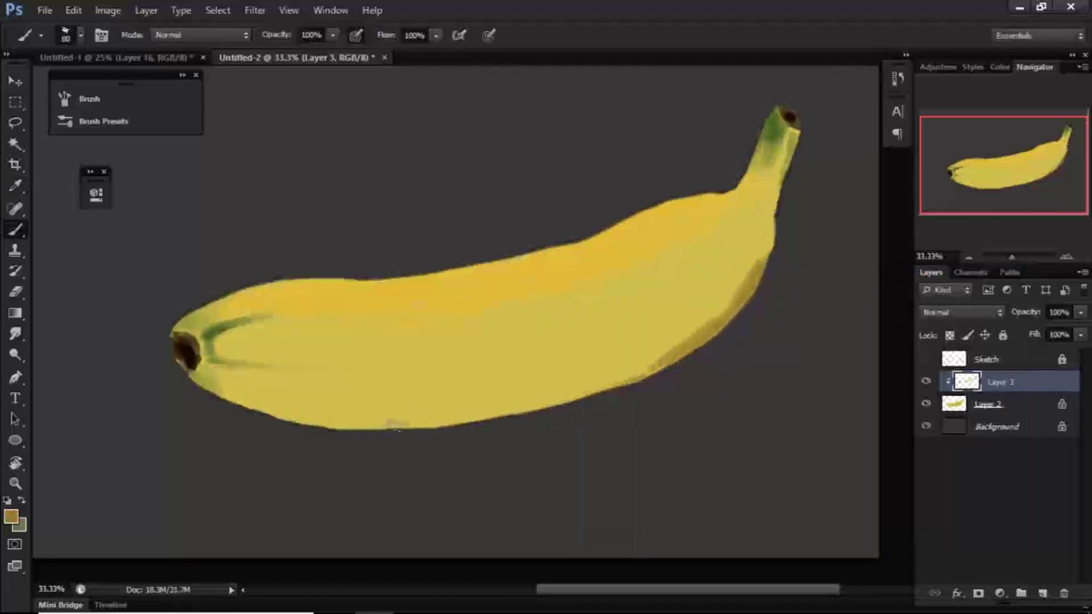
pyautogui.moveTo(337, 435); pyautogui.dragTo(597, 396)
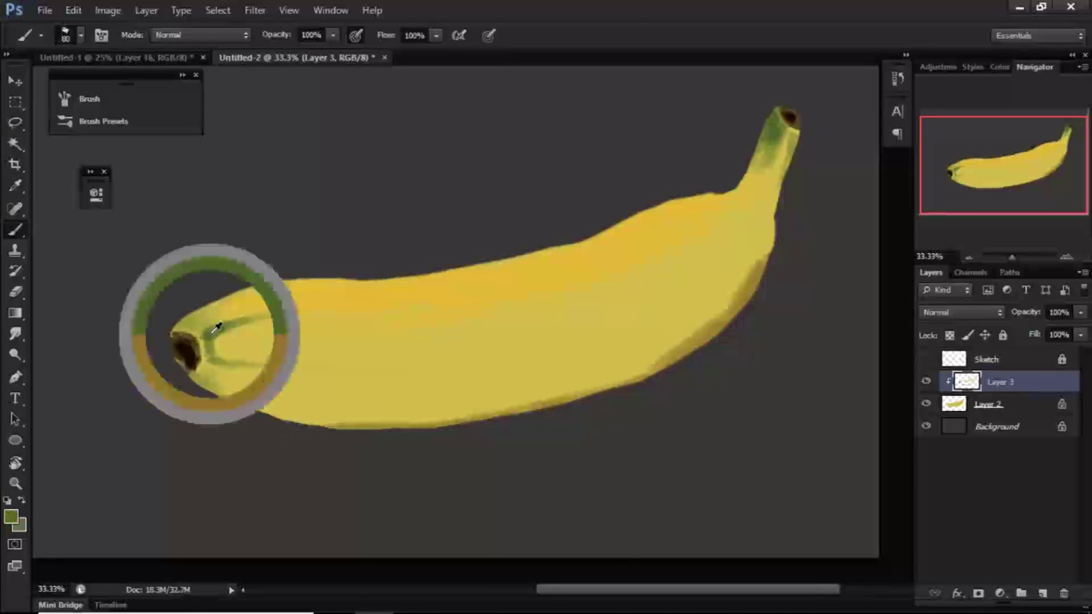
# Step: Pick a darker green based on the tip's shading and paint it along the underside from the tip
pyautogui.keyDown('alt'); pyautogui.click(212, 334); pyautogui.keyUp('alt')
pyautogui.click(11, 516)
pyautogui.click(707, 463)
pyautogui.moveTo(817, 473); pyautogui.dragTo(818, 463)
pyautogui.click(960, 308)
pyautogui.moveTo(191, 378)
pyautogui.mouseDown()
pyautogui.moveTo(282, 427)
pyautogui.moveTo(414, 423)
pyautogui.moveTo(625, 381)
pyautogui.mouseUp()
# Step: Shade the underside of the banana's curve below the stem with sampled golden-brown tones on Layer 3
pyautogui.keyDown('alt'); pyautogui.click(699, 340); pyautogui.keyUp('alt')
pyautogui.keyDown('alt'); pyautogui.click(752, 275); pyautogui.keyUp('alt')
pyautogui.moveTo(754, 257); pyautogui.dragTo(645, 362)
pyautogui.moveTo(758, 251)
pyautogui.mouseDown()
pyautogui.moveTo(777, 223)
pyautogui.moveTo(769, 248)
pyautogui.mouseUp()
pyautogui.keyDown('alt'); pyautogui.click(755, 277); pyautogui.keyUp('alt')
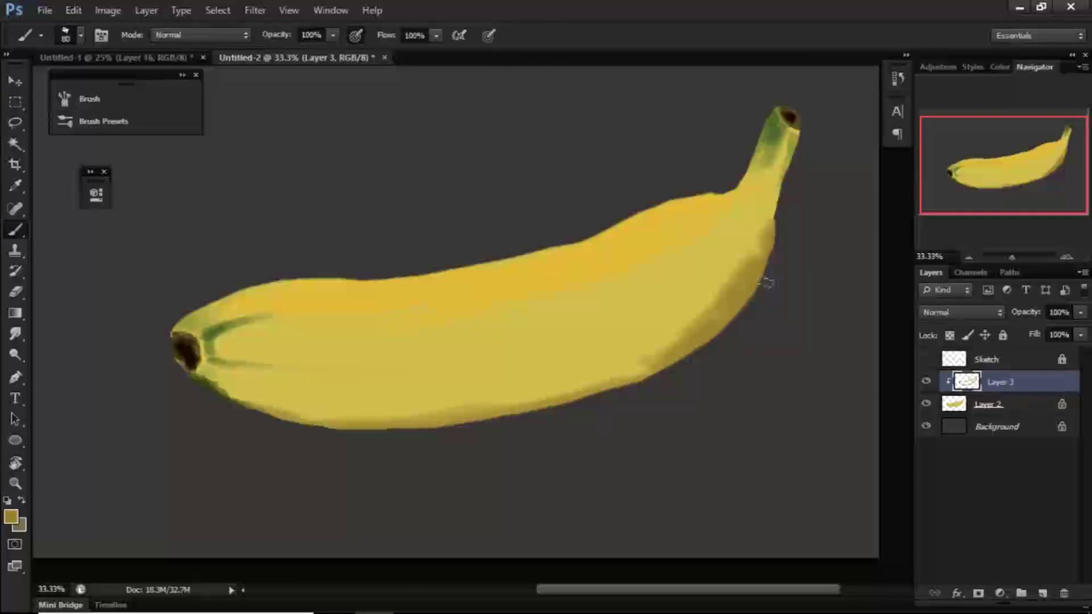
pyautogui.moveTo(761, 300)
pyautogui.mouseDown()
pyautogui.moveTo(862, 319)
pyautogui.moveTo(739, 319)
pyautogui.moveTo(477, 392)
pyautogui.moveTo(643, 363)
pyautogui.mouseUp()
# Step: Paint a thin ridge line from the dark tip along the banana's upper body with a smaller brush
pyautogui.keyDown('alt'); pyautogui.click(382, 296); pyautogui.keyUp('alt')
pyautogui.press('[')
pyautogui.press('[')
pyautogui.press('[')
pyautogui.press('[')
pyautogui.moveTo(227, 326); pyautogui.dragTo(534, 291)
# Step: Pick a darker golden brown, enlarge the brush and shade the banana's upper edge up to the stem
pyautogui.click(11, 516)
pyautogui.click(747, 365)
pyautogui.click(981, 298)
pyautogui.press(']')
pyautogui.press(']')
pyautogui.press(']')
pyautogui.press(']')
pyautogui.moveTo(279, 282); pyautogui.dragTo(546, 250)
pyautogui.moveTo(595, 238); pyautogui.dragTo(708, 195)
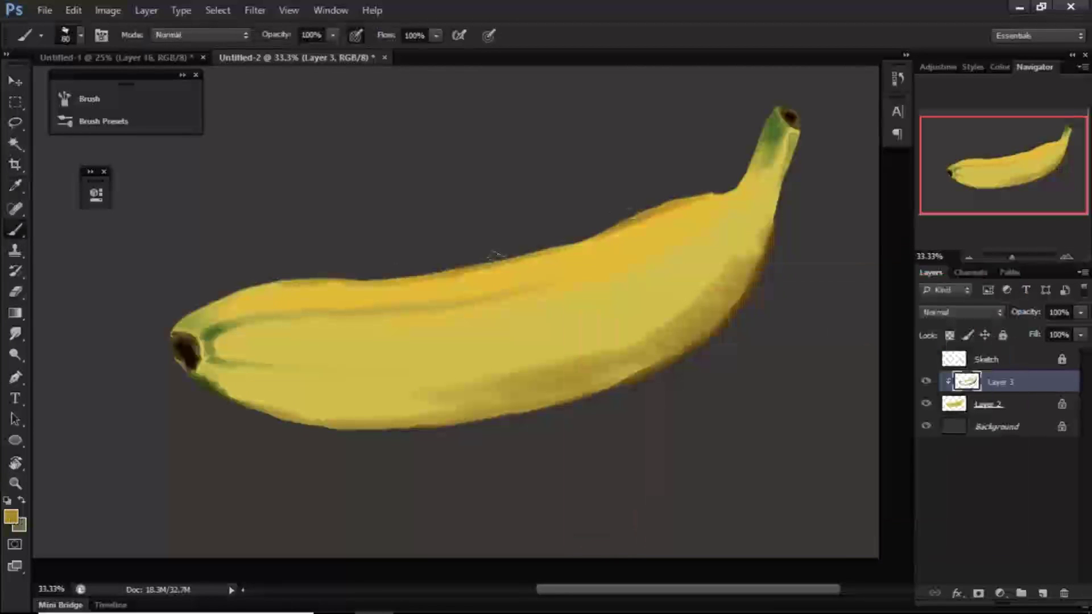
# Step: Deepen the shading along the upper contour and extend it around the dark tip
pyautogui.moveTo(318, 283); pyautogui.dragTo(489, 270)
pyautogui.moveTo(489, 269); pyautogui.dragTo(676, 206)
pyautogui.moveTo(273, 285); pyautogui.dragTo(190, 319)
pyautogui.moveTo(206, 310)
pyautogui.mouseDown()
pyautogui.moveTo(175, 329)
pyautogui.moveTo(196, 348)
pyautogui.mouseUp()
# Step: Pick a darker tone based on the dark tip and shade both sides of the stem
pyautogui.keyDown('alt'); pyautogui.click(188, 351); pyautogui.keyUp('alt')
pyautogui.click(12, 516)
pyautogui.click(961, 307)
pyautogui.click(12, 517)
pyautogui.click(960, 307)
pyautogui.moveTo(796, 131); pyautogui.dragTo(789, 165)
pyautogui.moveTo(774, 110)
pyautogui.mouseDown()
pyautogui.moveTo(752, 156)
pyautogui.moveTo(767, 162)
pyautogui.moveTo(795, 125)
pyautogui.moveTo(773, 242)
pyautogui.moveTo(783, 181)
pyautogui.moveTo(617, 226)
pyautogui.mouseUp()
# Step: Sample nearby stem and edge colours and touch up the banana's upper edge with a smaller brush
pyautogui.keyDown('alt'); pyautogui.click(768, 173); pyautogui.keyUp('alt')
pyautogui.keyDown('alt'); pyautogui.click(788, 118); pyautogui.keyUp('alt')
pyautogui.press('[')
pyautogui.press('[')
pyautogui.press('[')
pyautogui.keyDown('alt'); pyautogui.click(734, 204); pyautogui.keyUp('alt')
pyautogui.keyDown('alt'); pyautogui.click(676, 203); pyautogui.keyUp('alt')
pyautogui.moveTo(333, 281); pyautogui.dragTo(376, 283)
# Step: Add a new layer above Layer 3, clip it to the banana and choose the soft round brush with 0% hardness
pyautogui.click(1042, 594)
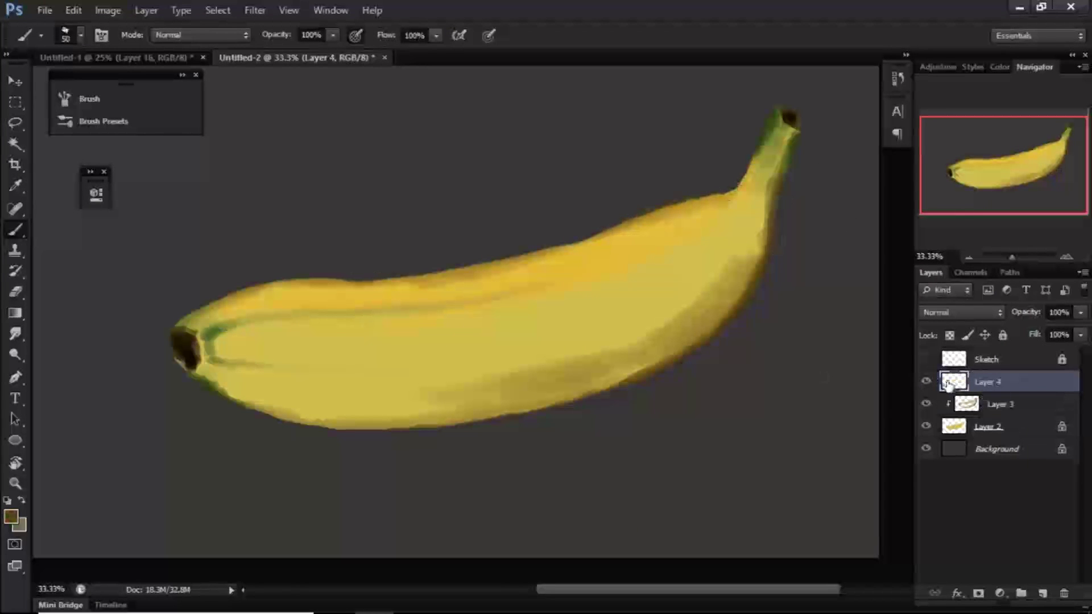
pyautogui.keyDown('alt'); pyautogui.click(1003, 394); pyautogui.keyUp('alt')
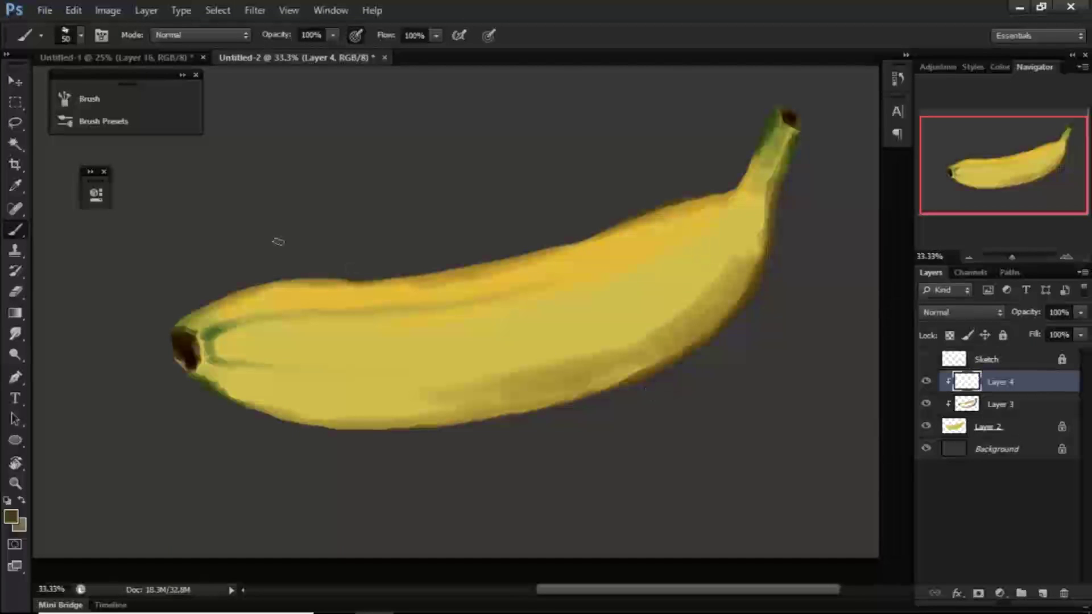
pyautogui.click(79, 35)
pyautogui.click(27, 166)
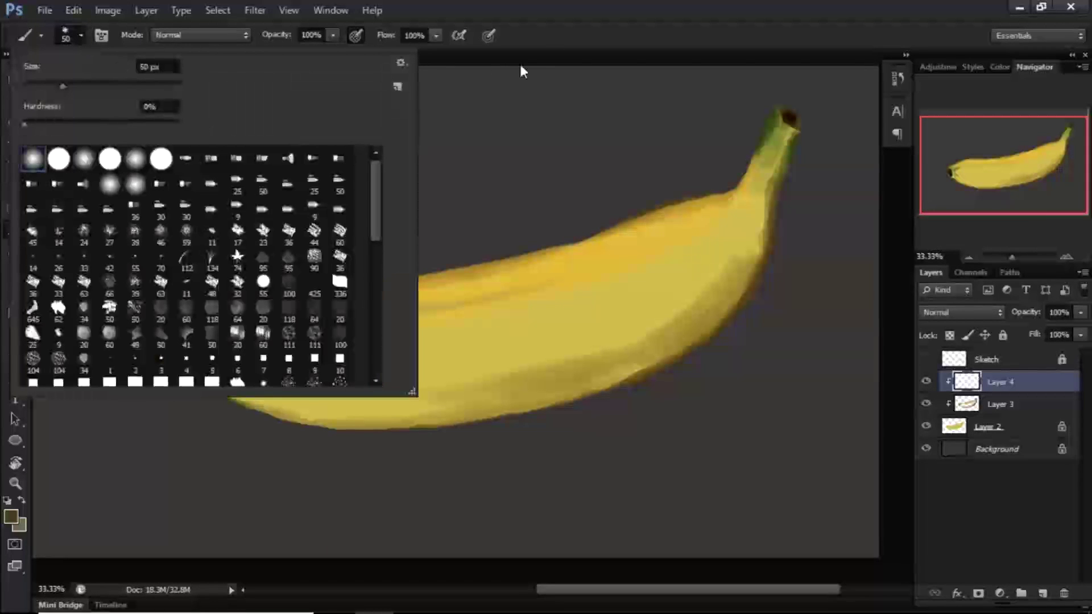
pyautogui.click(567, 49)
# Step: Enlarge the soft brush to 200 px and blend the lower body's shading with sampled yellow tones
pyautogui.press(']')
pyautogui.press(']')
pyautogui.press(']')
pyautogui.press(']')
pyautogui.press(']')
pyautogui.press(']')
pyautogui.press(']')
pyautogui.press(']')
pyautogui.press(']')
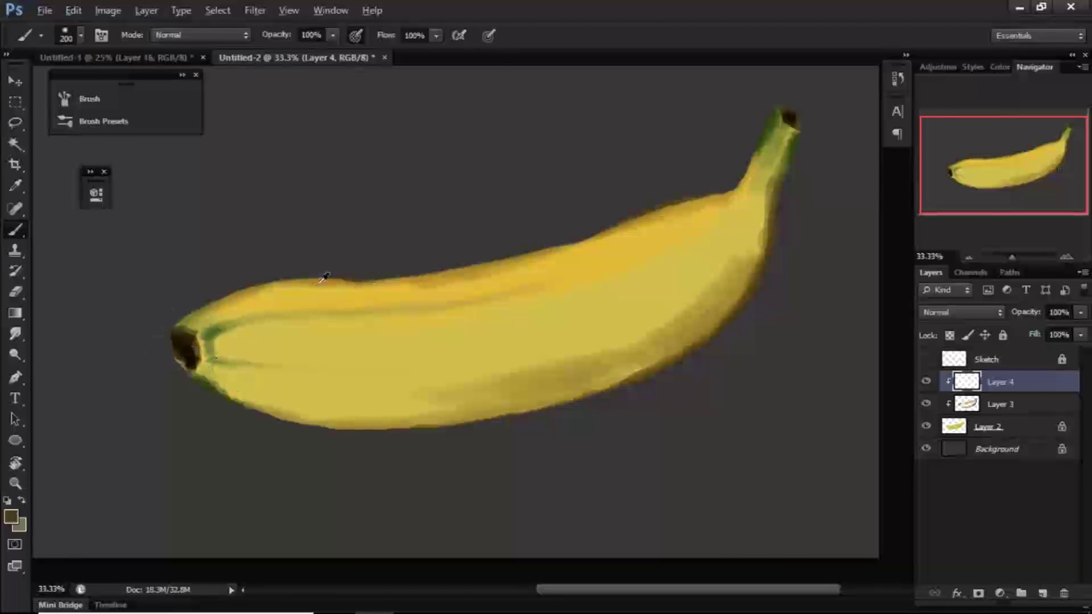
pyautogui.keyDown('alt'); pyautogui.click(500, 371); pyautogui.keyUp('alt')
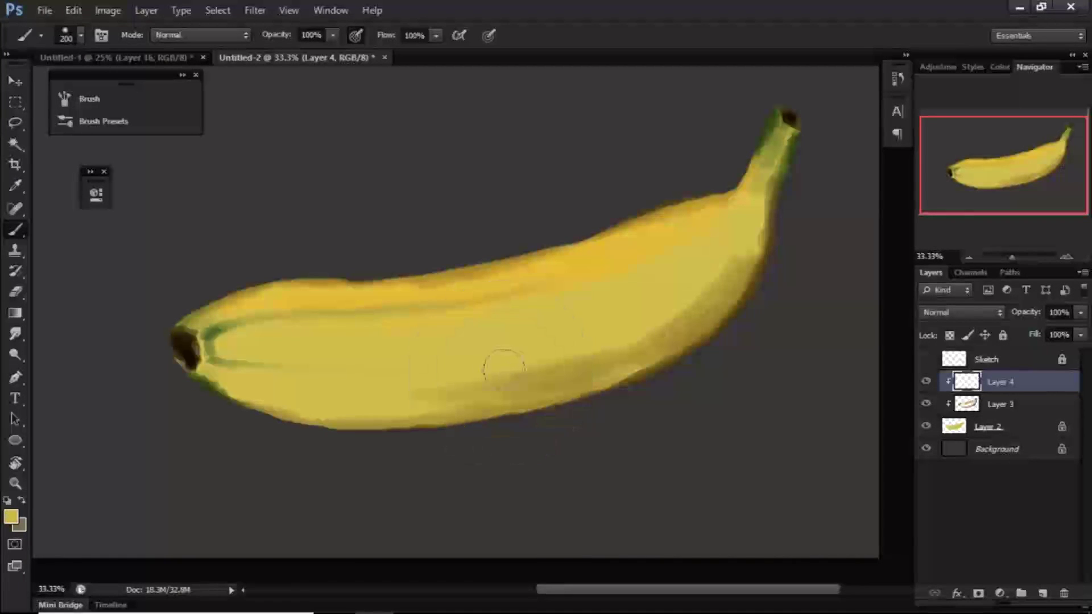
pyautogui.keyDown('alt'); pyautogui.click(613, 363); pyautogui.keyUp('alt')
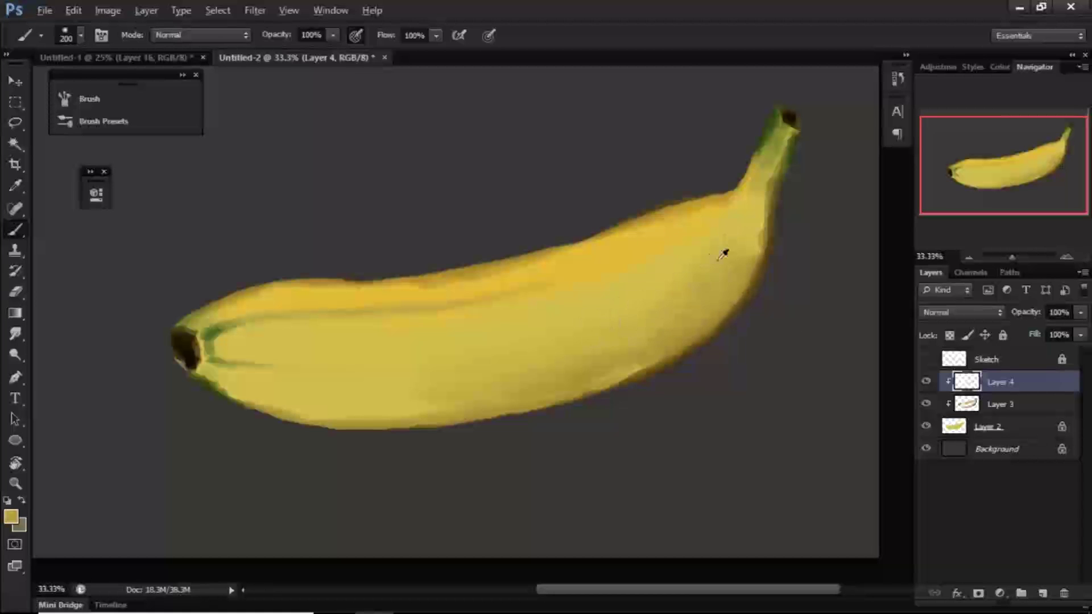
# Step: Sample the brown near the stem-side curve and soften its shading with the brush reduced to 100 px
pyautogui.keyDown('alt'); pyautogui.click(760, 272); pyautogui.keyUp('alt')
pyautogui.press('[')
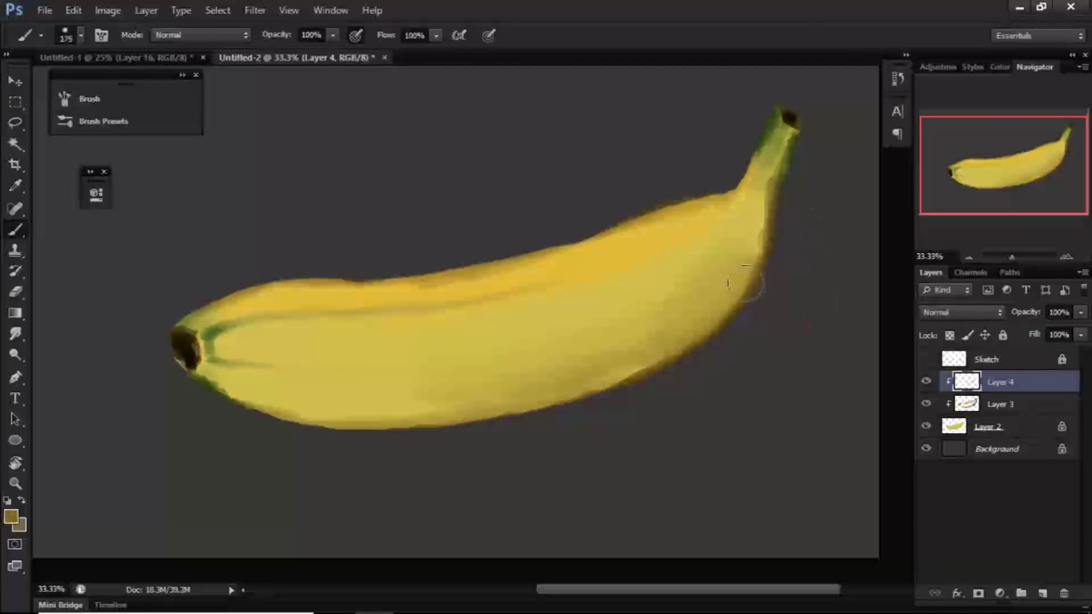
pyautogui.press('[')
pyautogui.press('[')
pyautogui.press('[')
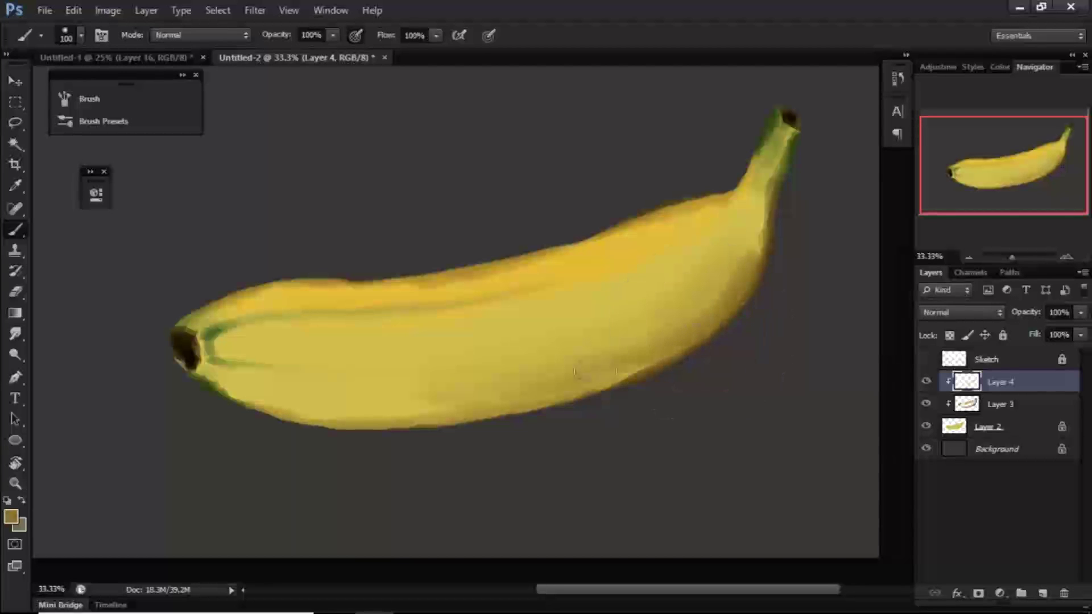
# Step: Sample the darker edge colours and shade the underside from below the stem to the middle of the banana
pyautogui.keyDown('alt'); pyautogui.click(643, 358); pyautogui.keyUp('alt')
pyautogui.keyDown('alt'); pyautogui.click(642, 373); pyautogui.keyUp('alt')
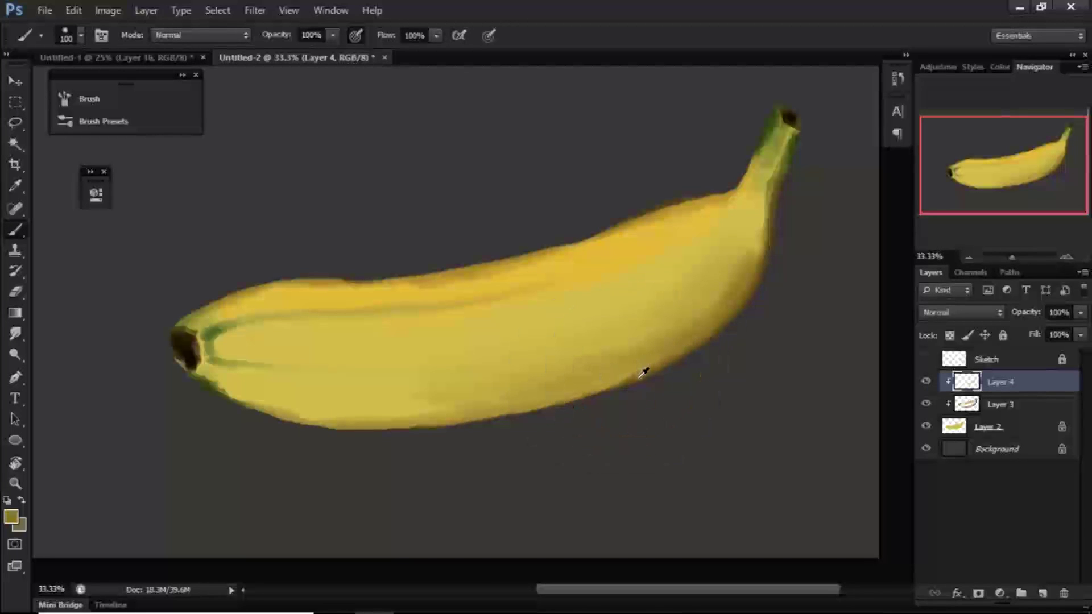
pyautogui.keyDown('alt'); pyautogui.click(775, 263); pyautogui.keyUp('alt')
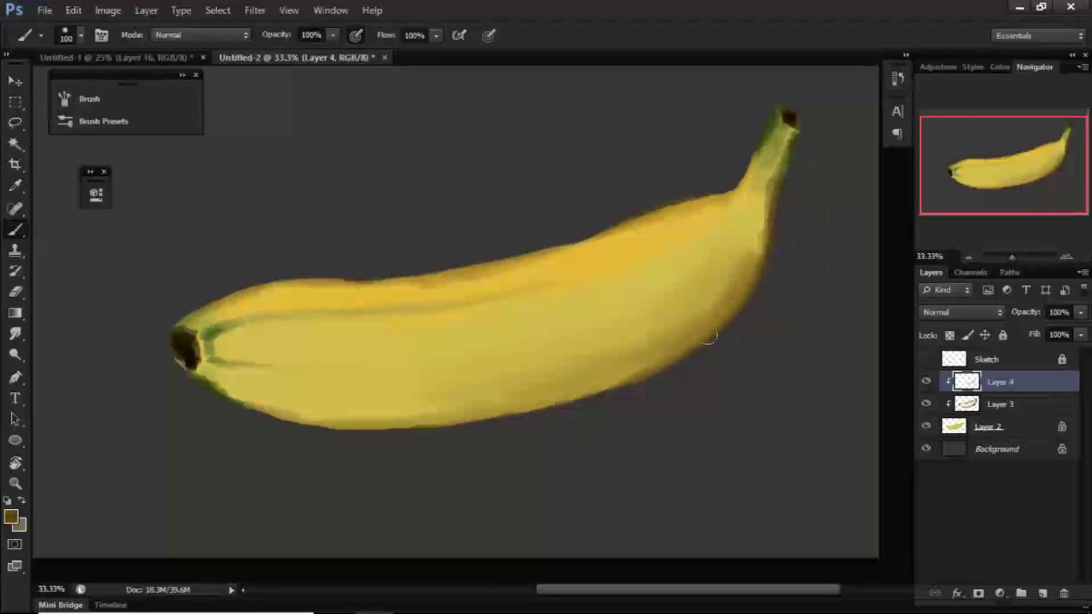
pyautogui.moveTo(767, 291)
pyautogui.mouseDown()
pyautogui.moveTo(268, 424)
pyautogui.moveTo(478, 421)
pyautogui.mouseUp()
# Step: Sample the upper side's yellow and brighten the middle of the banana's body with a large soft brush
pyautogui.keyDown('alt'); pyautogui.click(431, 293); pyautogui.keyUp('alt')
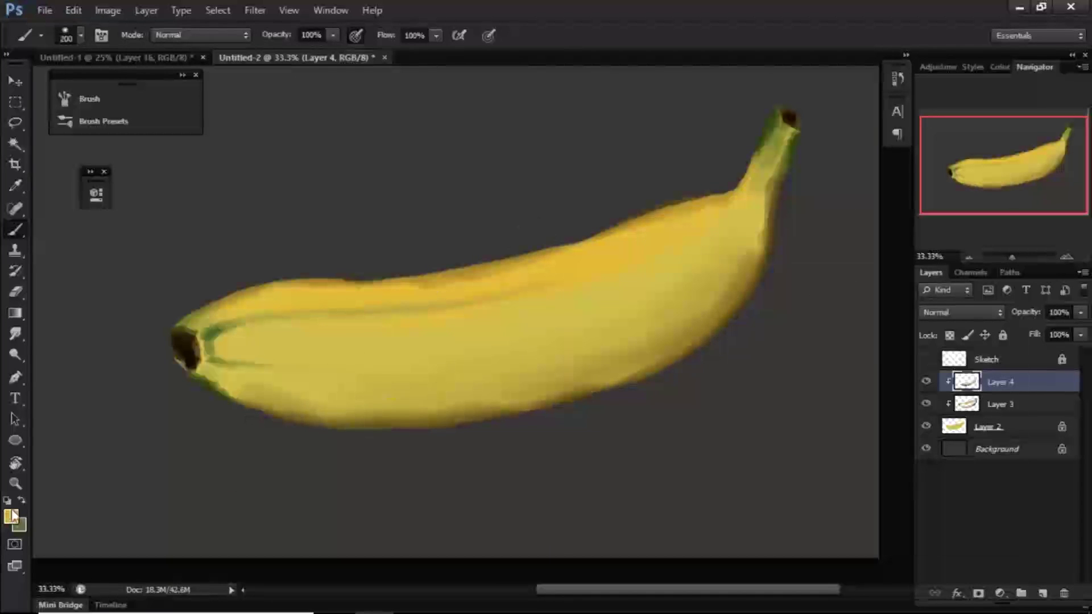
pyautogui.press(']')
pyautogui.press(']')
pyautogui.press(']')
pyautogui.press(']')
pyautogui.moveTo(717, 250); pyautogui.dragTo(629, 298)
pyautogui.press(']')
pyautogui.press(']')
pyautogui.moveTo(307, 364); pyautogui.dragTo(555, 321)
# Step: Reduce the brush slightly and paint along the upper side toward the dark tip
pyautogui.press('[')
pyautogui.press('[')
pyautogui.moveTo(520, 267)
pyautogui.mouseDown()
pyautogui.moveTo(706, 284)
pyautogui.moveTo(453, 353)
pyautogui.moveTo(284, 368)
pyautogui.moveTo(250, 358)
pyautogui.mouseUp()
# Step: Sample the underside's shading colours and blend the lower edge toward the tip with a larger brush
pyautogui.keyDown('alt'); pyautogui.click(707, 285); pyautogui.keyUp('alt')
pyautogui.keyDown('alt'); pyautogui.click(648, 371); pyautogui.keyUp('alt')
pyautogui.keyDown('alt'); pyautogui.click(580, 366); pyautogui.keyUp('alt')
pyautogui.keyDown('alt'); pyautogui.click(654, 373); pyautogui.keyUp('alt')
pyautogui.press(']')
pyautogui.moveTo(643, 380); pyautogui.dragTo(407, 423)
# Step: Pick a dark brown and softly deepen the shadows along the banana's lower and upper edges
pyautogui.click(11, 516)
pyautogui.click(778, 456)
pyautogui.click(961, 308)
pyautogui.moveTo(486, 423)
pyautogui.mouseDown()
pyautogui.moveTo(313, 435)
pyautogui.moveTo(697, 373)
pyautogui.moveTo(750, 324)
pyautogui.mouseUp()
pyautogui.moveTo(546, 221)
pyautogui.mouseDown()
pyautogui.moveTo(283, 244)
pyautogui.moveTo(199, 280)
pyautogui.mouseUp()
pyautogui.moveTo(625, 191); pyautogui.dragTo(710, 160)
# Step: Shrink the brush and blend the shading on the upper part of the stem with a sampled colour
pyautogui.hotkey('ctrl', '+')
pyautogui.press('[')
pyautogui.press('[')
pyautogui.press('[')
pyautogui.press('[')
pyautogui.press('[')
pyautogui.press('[')
pyautogui.press('[')
pyautogui.press('[')
pyautogui.press('[')
pyautogui.press('[')
pyautogui.keyDown('alt'); pyautogui.click(720, 200); pyautogui.keyUp('alt')
pyautogui.moveTo(720, 213)
pyautogui.mouseDown()
pyautogui.moveTo(728, 171)
pyautogui.moveTo(739, 171)
pyautogui.mouseUp()
# Step: Sample the stem's colours and blend the lower stem into the banana's body
pyautogui.keyDown('alt'); pyautogui.click(711, 227); pyautogui.keyUp('alt')
pyautogui.keyDown('alt'); pyautogui.click(713, 278); pyautogui.keyUp('alt')
pyautogui.moveTo(710, 233)
pyautogui.mouseDown()
pyautogui.moveTo(701, 321)
pyautogui.moveTo(705, 304)
pyautogui.mouseUp()
# Step: Sample the stem's dark cut end and adjust the paint colour for detailing it
pyautogui.keyDown('alt'); pyautogui.click(742, 146); pyautogui.keyUp('alt')
pyautogui.click(11, 516)
pyautogui.moveTo(733, 132)
pyautogui.mouseDown()
pyautogui.moveTo(751, 154)
pyautogui.moveTo(756, 141)
pyautogui.moveTo(719, 149)
pyautogui.mouseUp()
pyautogui.click(663, 423)
pyautogui.click(961, 307)
# Step: Switch to a small detail brush and add fine light-yellow texture to the stem's cut end
pyautogui.click(81, 35)
pyautogui.press('[')
pyautogui.press('[')
pyautogui.press('[')
pyautogui.scroll(-1, 763, 114)
pyautogui.scroll(1, 763, 113)
pyautogui.click(11, 516)
pyautogui.click(961, 308)
pyautogui.press('[')
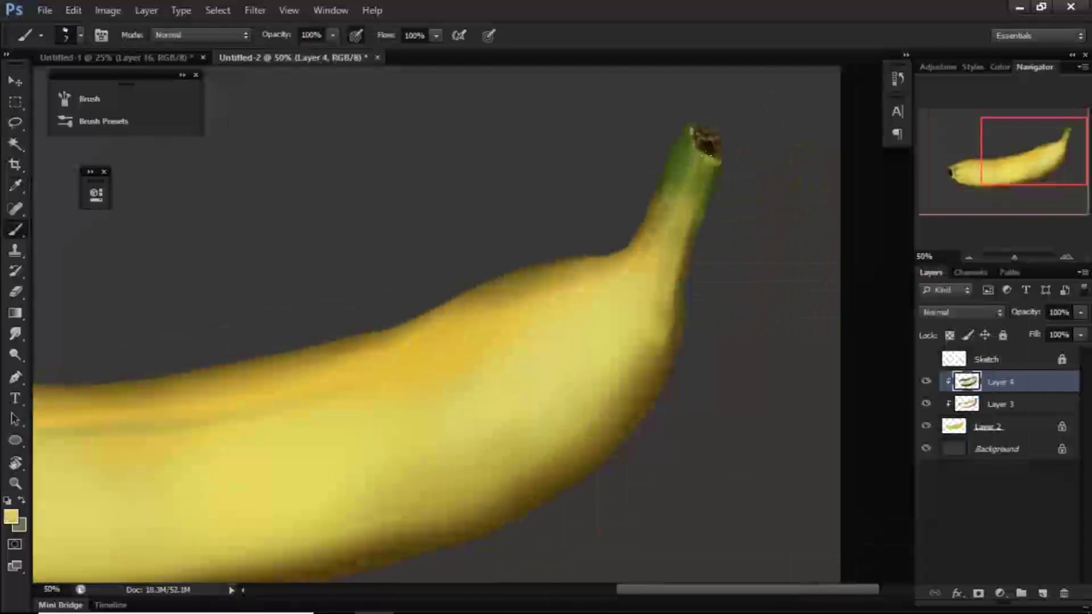
# Step: Enlarge the brush and refine the rim and inside of the stem's cut end with sampled dark tones
pyautogui.scroll(-1, 550, 323)
pyautogui.scroll(1, 550, 323)
pyautogui.press(']')
pyautogui.press(']')
pyautogui.press(']')
pyautogui.press(']')
pyautogui.keyDown('alt'); pyautogui.click(712, 136); pyautogui.keyUp('alt')
pyautogui.moveTo(705, 127); pyautogui.dragTo(720, 142)
pyautogui.keyDown('alt'); pyautogui.click(700, 140); pyautogui.keyUp('alt')
pyautogui.keyDown('alt'); pyautogui.click(711, 141); pyautogui.keyUp('alt')
# Step: Shade the green area above the dark tip and pick a new colour based on the tip
pyautogui.hotkey('ctrl', '-')
pyautogui.hotkey('ctrl', '-')
pyautogui.keyDown('alt'); pyautogui.click(368, 370); pyautogui.keyUp('alt')
pyautogui.moveTo(347, 354)
pyautogui.mouseDown()
pyautogui.moveTo(364, 359)
pyautogui.moveTo(357, 386)
pyautogui.moveTo(360, 365)
pyautogui.moveTo(375, 387)
pyautogui.moveTo(371, 342)
pyautogui.mouseUp()
pyautogui.keyDown('alt'); pyautogui.click(357, 369); pyautogui.keyUp('alt')
pyautogui.click(10, 516)
pyautogui.click(617, 437)
pyautogui.click(961, 307)
# Step: Sample the colours around the dark tip and blend the green shading beside it with a 40 px brush
pyautogui.keyDown('alt'); pyautogui.click(370, 380); pyautogui.keyUp('alt')
pyautogui.keyDown('alt'); pyautogui.click(353, 360); pyautogui.keyUp('alt')
pyautogui.keyDown('alt'); pyautogui.click(374, 357); pyautogui.keyUp('alt')
pyautogui.press(']')
pyautogui.press(']')
pyautogui.press(']')
pyautogui.keyDown('alt'); pyautogui.click(373, 359); pyautogui.keyUp('alt')
pyautogui.moveTo(374, 358)
pyautogui.mouseDown()
pyautogui.moveTo(379, 377)
pyautogui.moveTo(388, 374)
pyautogui.mouseUp()
pyautogui.keyDown('alt'); pyautogui.click(384, 368); pyautogui.keyUp('alt')
pyautogui.moveTo(378, 387); pyautogui.dragTo(389, 392)
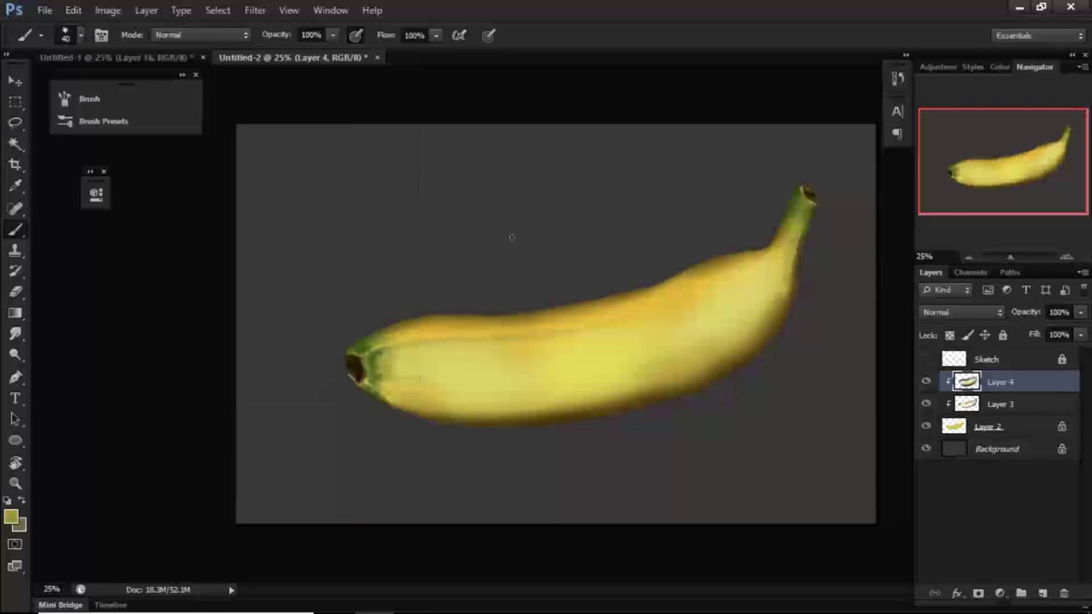
# Step: Enlarge the brush and blend sampled colours into the skin beside and above the banana's dark tip
pyautogui.hotkey('ctrl', '+')
pyautogui.keyDown('alt'); pyautogui.click(293, 312); pyautogui.keyUp('alt')
pyautogui.press(']')
pyautogui.press(']')
pyautogui.press(']')
pyautogui.press(']')
pyautogui.press(']')
pyautogui.press(']')
pyautogui.press(']')
pyautogui.moveTo(292, 307); pyautogui.dragTo(307, 331)
pyautogui.keyDown('alt'); pyautogui.click(294, 284); pyautogui.keyUp('alt')
pyautogui.moveTo(304, 279)
pyautogui.mouseDown()
pyautogui.moveTo(287, 300)
pyautogui.moveTo(353, 293)
pyautogui.moveTo(295, 288)
pyautogui.mouseUp()
# Step: Paint the green shading beside the dark tip with sampled colours and a new colour chosen in the Color Picker
pyautogui.keyDown('alt'); pyautogui.click(364, 293); pyautogui.keyUp('alt')
pyautogui.keyDown('alt'); pyautogui.click(286, 301); pyautogui.keyUp('alt')
pyautogui.moveTo(293, 301); pyautogui.dragTo(336, 244)
pyautogui.keyDown('alt'); pyautogui.click(367, 219); pyautogui.keyUp('alt')
pyautogui.click(12, 516)
pyautogui.click(975, 297)
pyautogui.moveTo(264, 318)
pyautogui.mouseDown()
pyautogui.moveTo(311, 345)
pyautogui.moveTo(340, 320)
pyautogui.moveTo(284, 262)
pyautogui.moveTo(393, 242)
pyautogui.mouseUp()
pyautogui.keyDown('alt'); pyautogui.click(304, 288); pyautogui.keyUp('alt')
# Step: Sample another colour from the banana and enlarge the brush to 250 px
pyautogui.keyDown('alt'); pyautogui.click(365, 307); pyautogui.keyUp('alt')
pyautogui.press(']')
pyautogui.press(']')
pyautogui.press(']')
pyautogui.press(']')
pyautogui.hotkey('ctrl', '-')
pyautogui.hotkey('ctrl', '-')
pyautogui.hotkey('ctrl', '+')
pyautogui.hotkey('ctrl', '+')
pyautogui.hotkey('ctrl', '+')
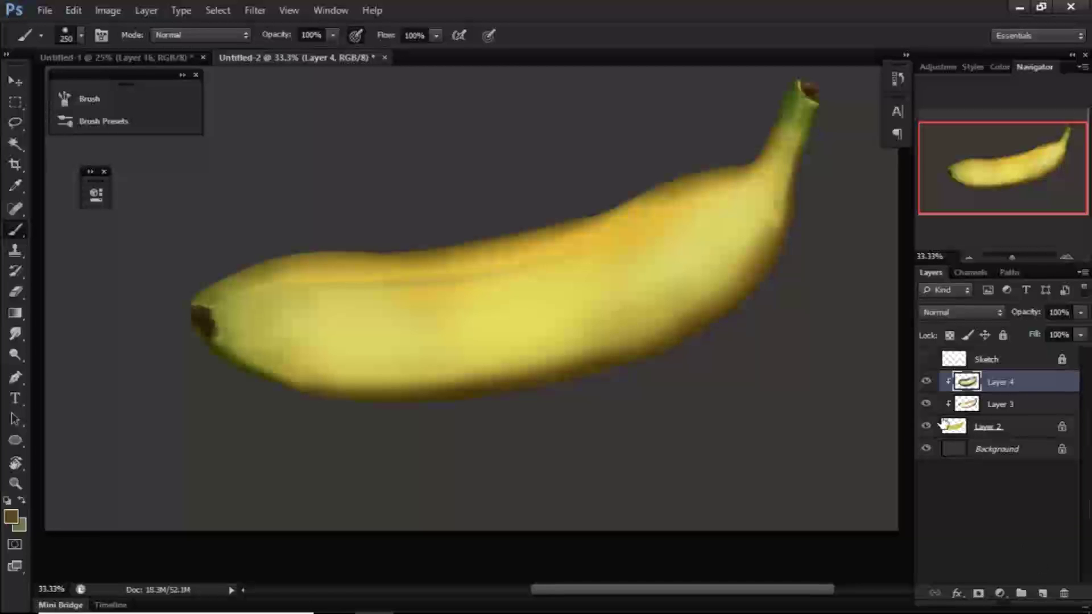
# Step: Add a black (000000) Solid Color fill layer above Layer 4 and set its blending mode to Color
pyautogui.click(999, 593)
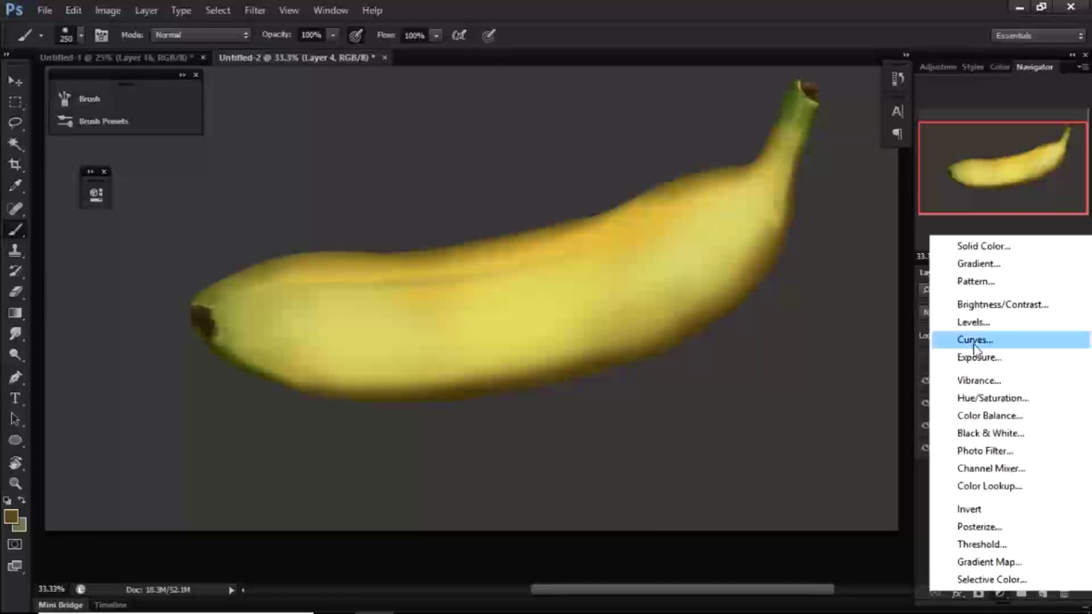
pyautogui.click(973, 245)
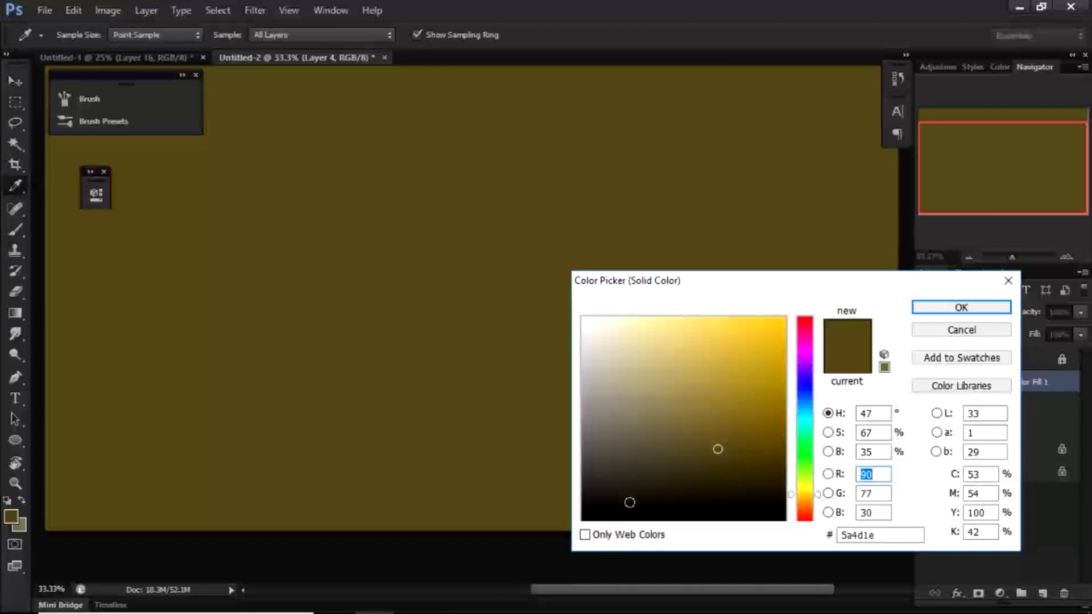
pyautogui.moveTo(629, 503); pyautogui.dragTo(526, 554)
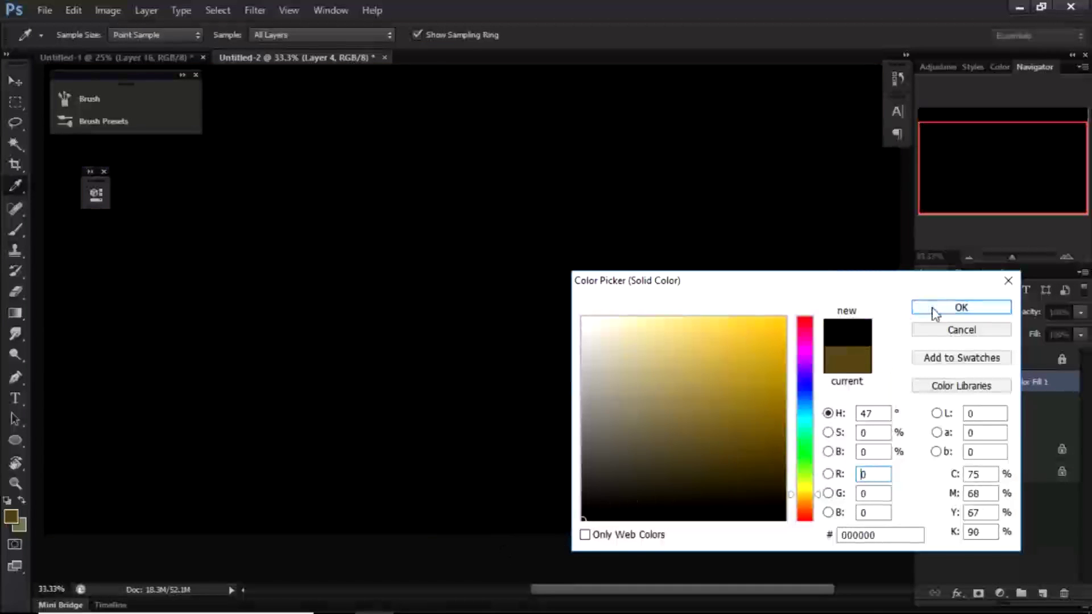
pyautogui.click(934, 312)
pyautogui.click(955, 311)
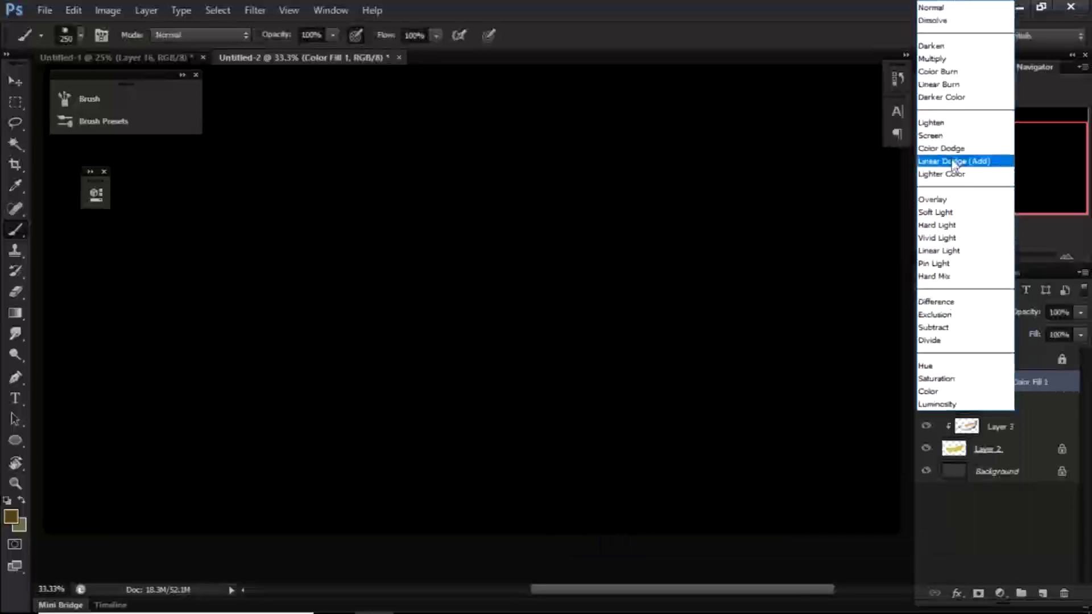
pyautogui.click(936, 392)
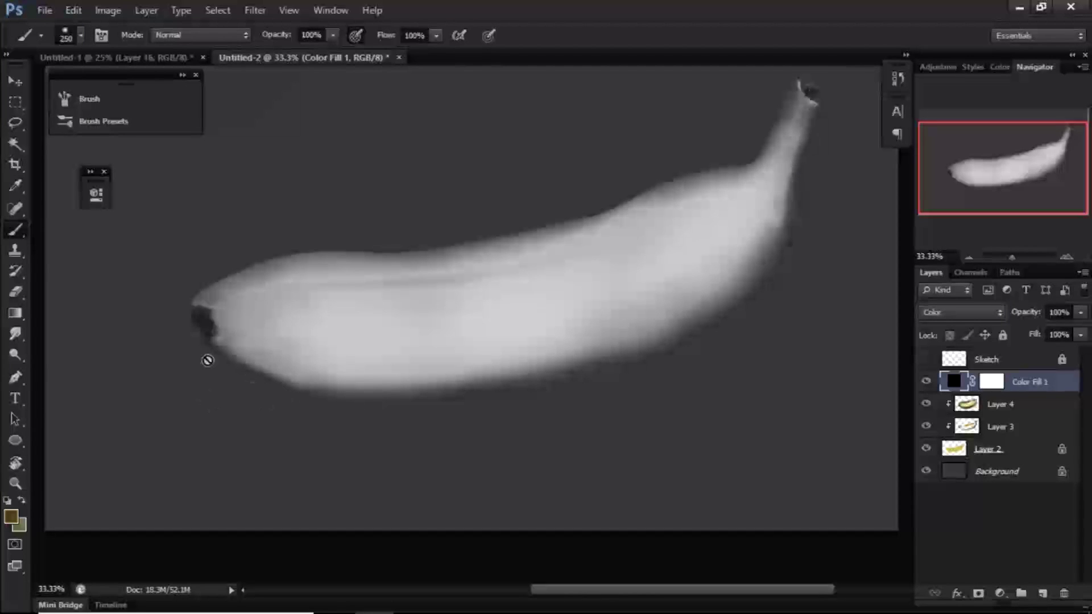
# Step: Toggle the black fill layer's visibility to compare greyscale values with the colours, and leave it hidden
pyautogui.click(927, 385)
pyautogui.click(926, 382)
pyautogui.click(926, 384)
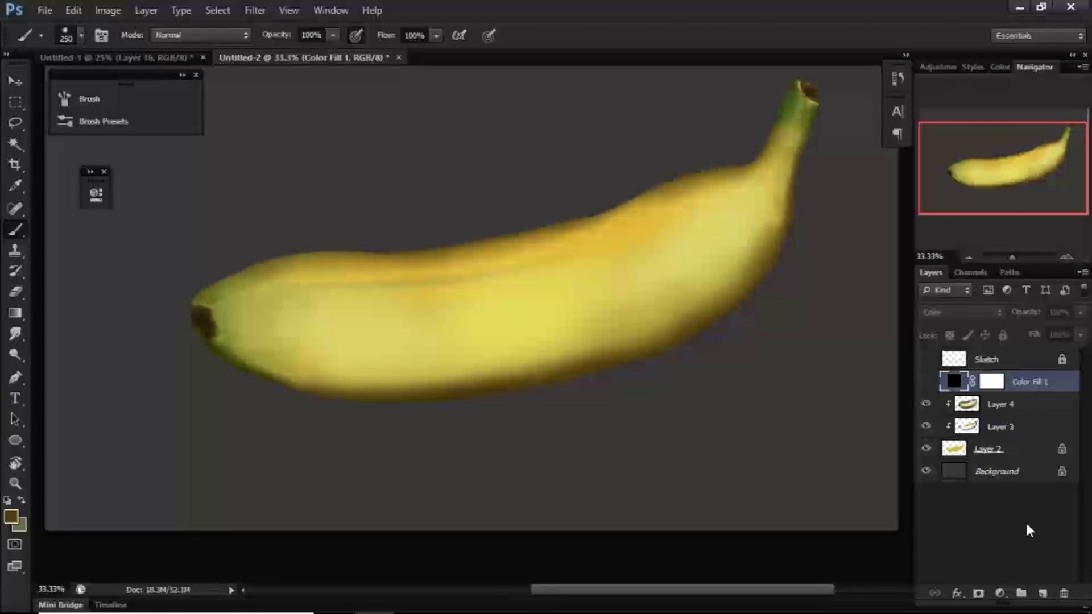
# Step: Create a new layer directly above Layer 4 and clip it to the banana base
pyautogui.click(1005, 405)
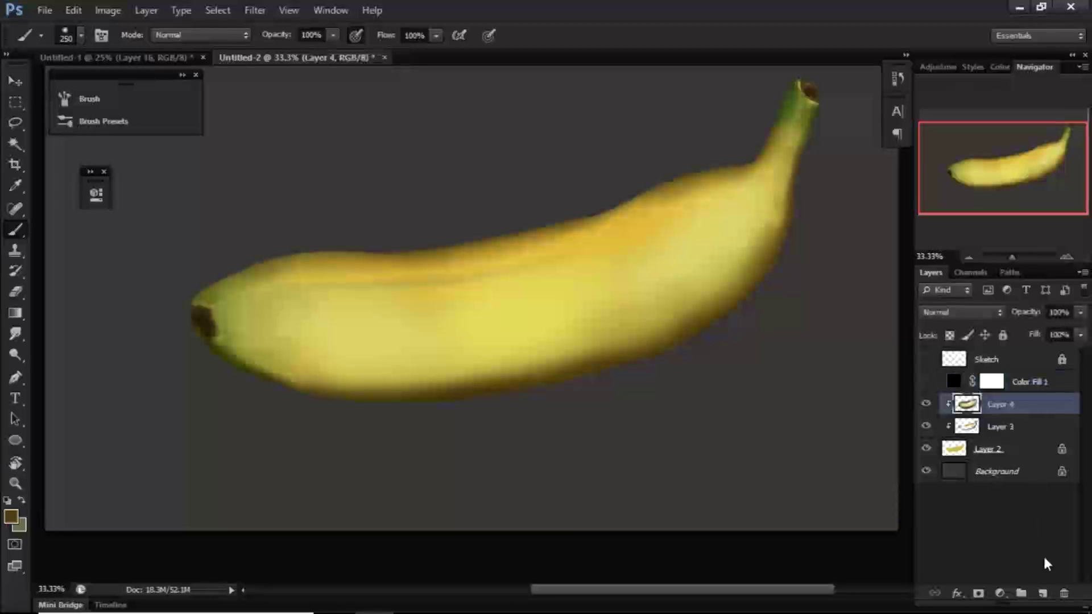
pyautogui.click(1042, 593)
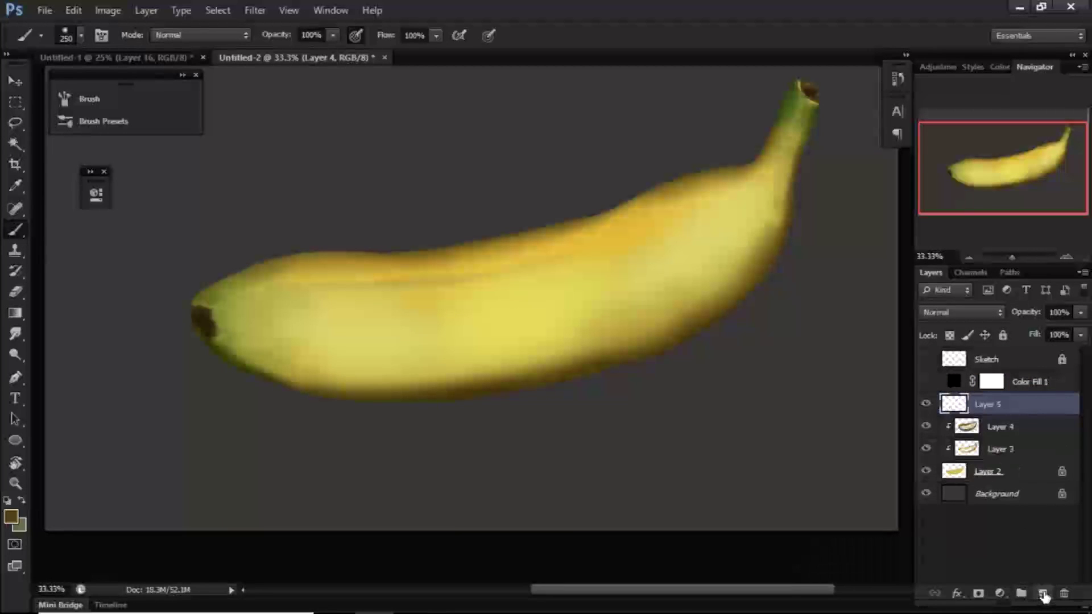
pyautogui.keyDown('alt'); pyautogui.click(1004, 412); pyautogui.keyUp('alt')
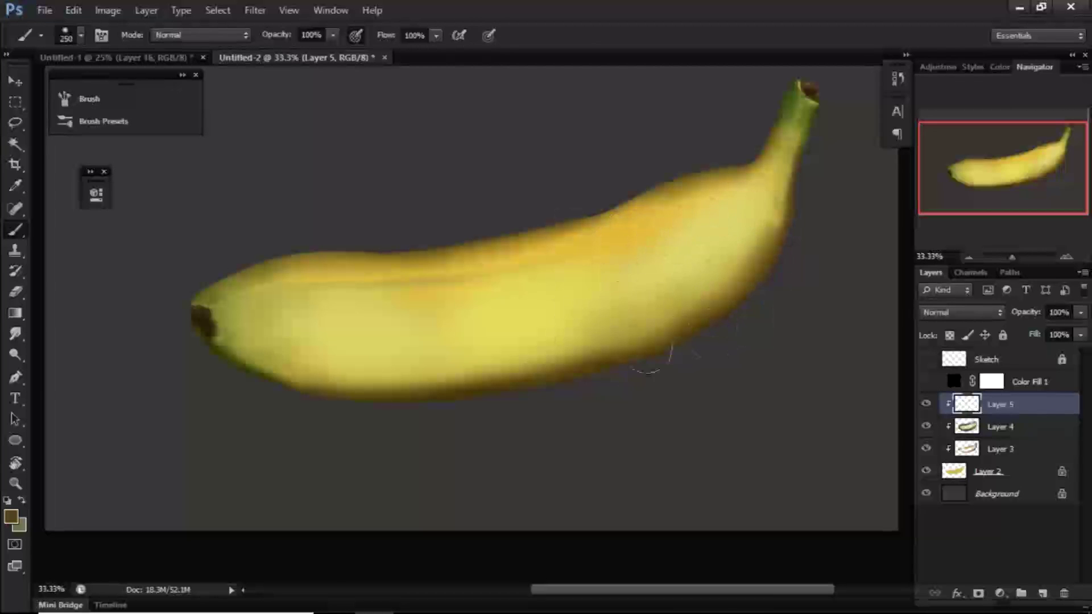
# Step: Sample a golden yellow and paint it over the dark shading along the banana's lower side
pyautogui.keyDown('alt'); pyautogui.click(651, 224); pyautogui.keyUp('alt')
pyautogui.moveTo(753, 222)
pyautogui.mouseDown()
pyautogui.moveTo(724, 263)
pyautogui.moveTo(762, 221)
pyautogui.moveTo(675, 319)
pyautogui.mouseUp()
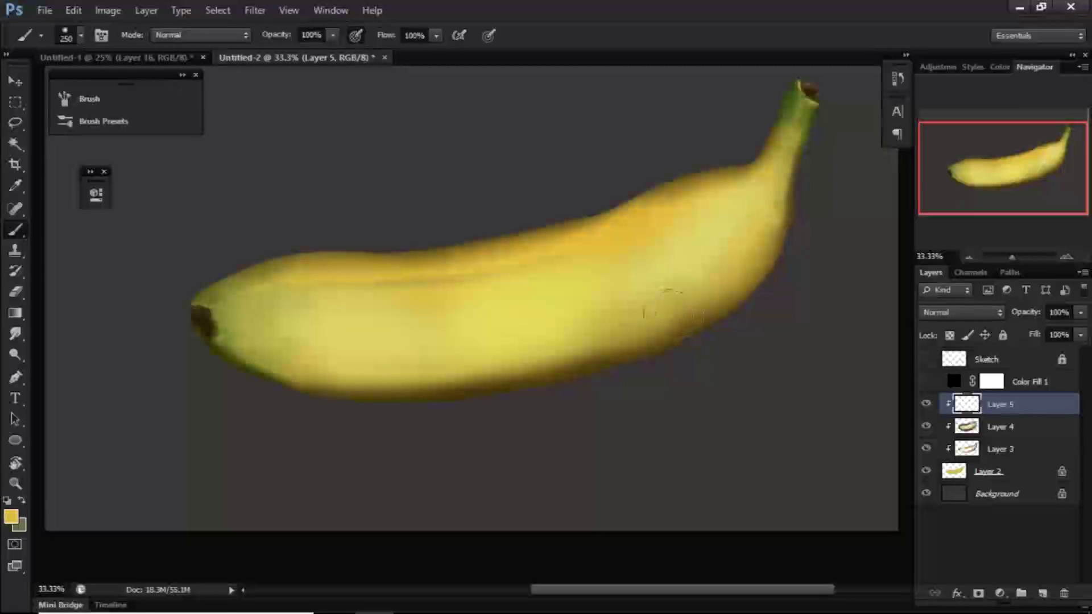
pyautogui.moveTo(601, 333)
pyautogui.mouseDown()
pyautogui.moveTo(682, 307)
pyautogui.moveTo(493, 369)
pyautogui.moveTo(380, 379)
pyautogui.moveTo(453, 377)
pyautogui.moveTo(305, 362)
pyautogui.mouseUp()
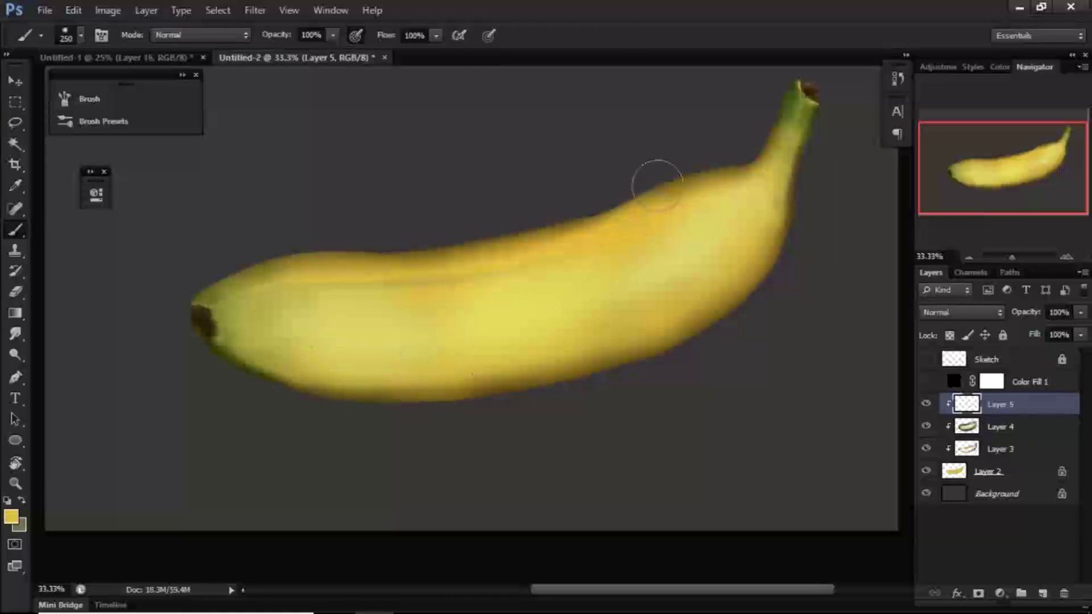
# Step: Sample a dark brown from near the stem and softly darken the banana's lower outer edge
pyautogui.press('alt')
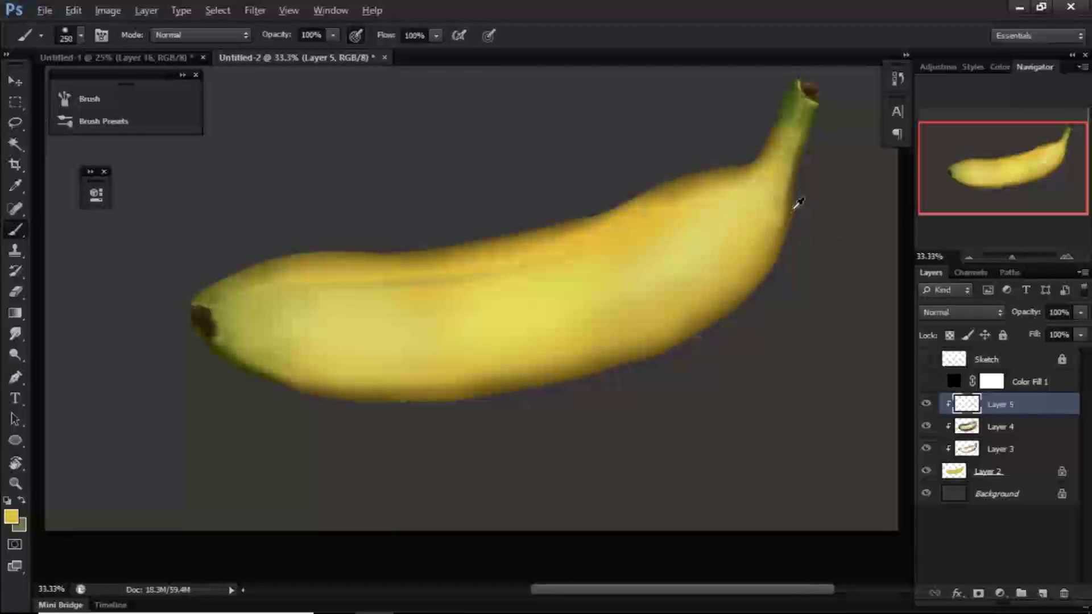
pyautogui.keyDown('alt'); pyautogui.click(770, 195); pyautogui.keyUp('alt')
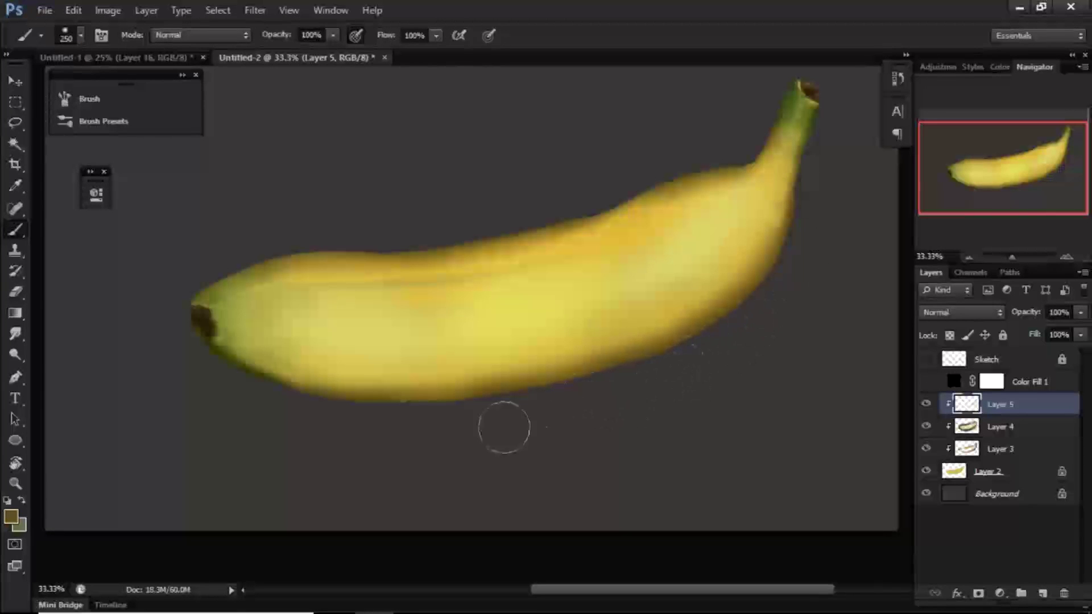
pyautogui.moveTo(434, 432)
pyautogui.mouseDown()
pyautogui.moveTo(464, 426)
pyautogui.moveTo(427, 436)
pyautogui.mouseUp()
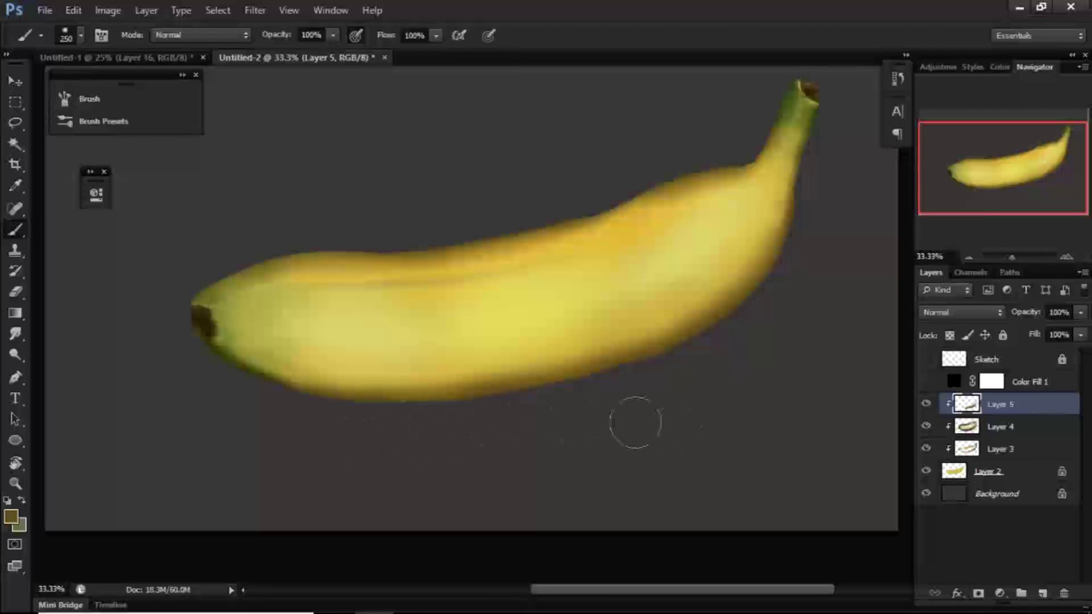
pyautogui.hotkey('ctrl', '+')
pyautogui.moveTo(708, 419); pyautogui.dragTo(660, 431)
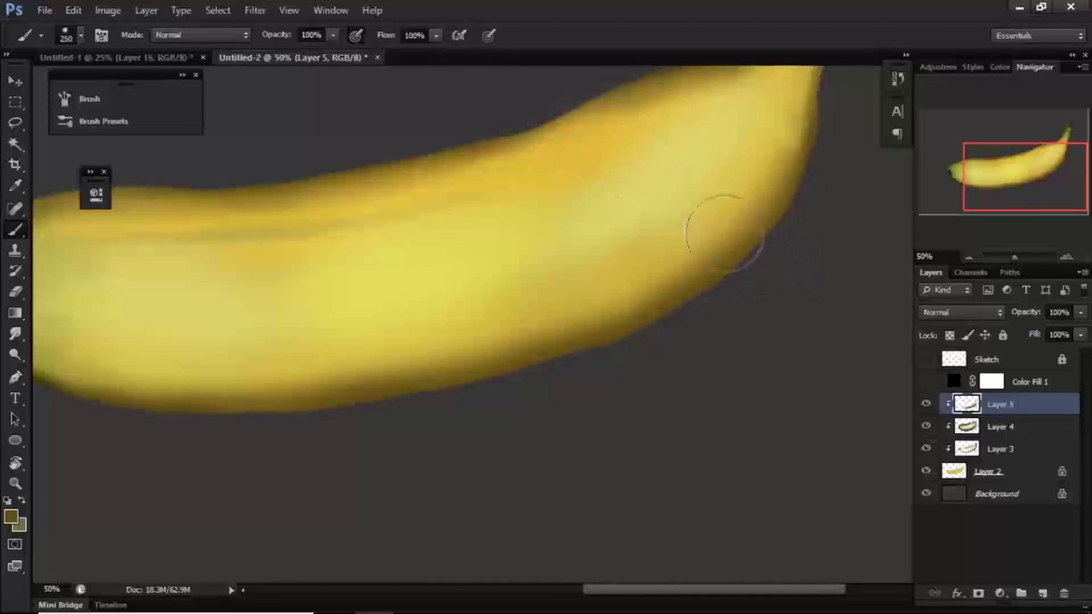
# Step: Sample a golden yellow and blend it along the lower side toward the tip, undoing the last stroke there
pyautogui.keyDown('alt'); pyautogui.click(733, 198); pyautogui.keyUp('alt')
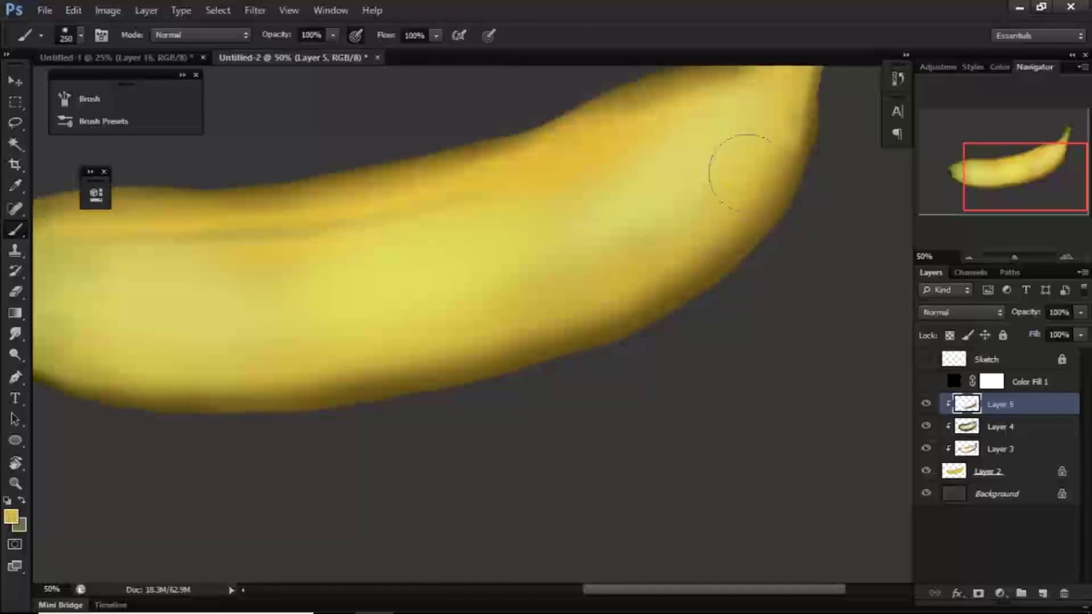
pyautogui.moveTo(684, 239)
pyautogui.mouseDown()
pyautogui.moveTo(638, 273)
pyautogui.moveTo(482, 318)
pyautogui.mouseUp()
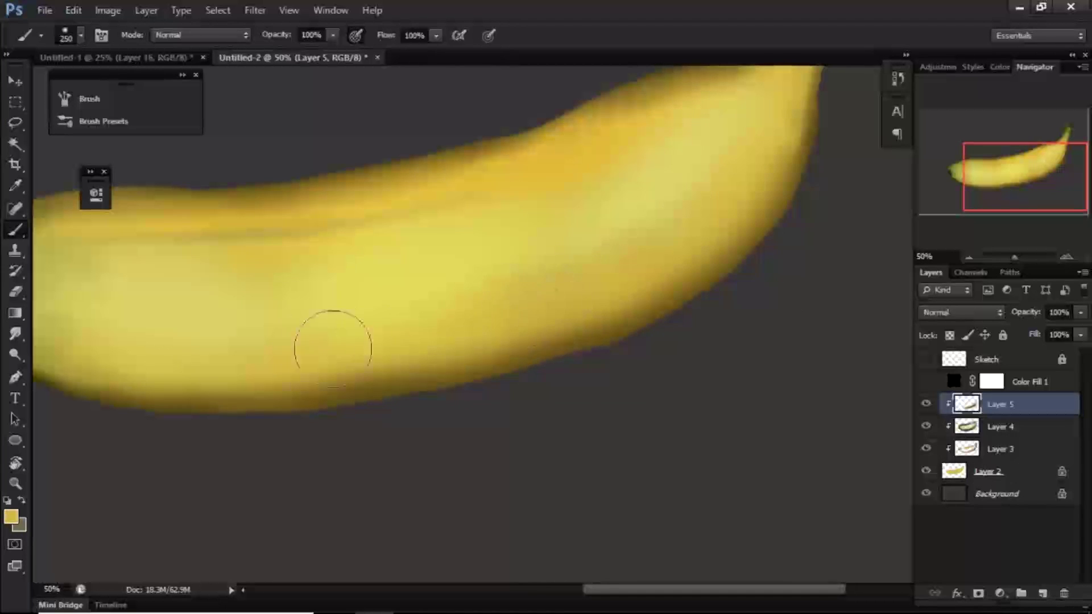
pyautogui.moveTo(422, 354)
pyautogui.mouseDown()
pyautogui.moveTo(283, 371)
pyautogui.moveTo(550, 395)
pyautogui.mouseUp()
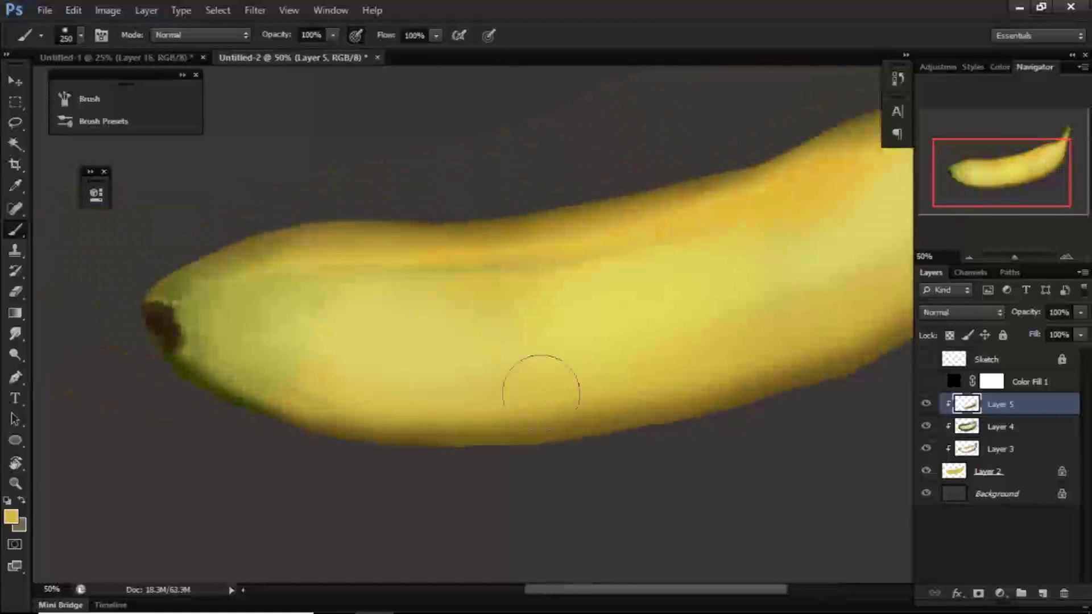
pyautogui.moveTo(251, 358)
pyautogui.mouseDown()
pyautogui.moveTo(199, 366)
pyautogui.moveTo(191, 350)
pyautogui.moveTo(245, 366)
pyautogui.mouseUp()
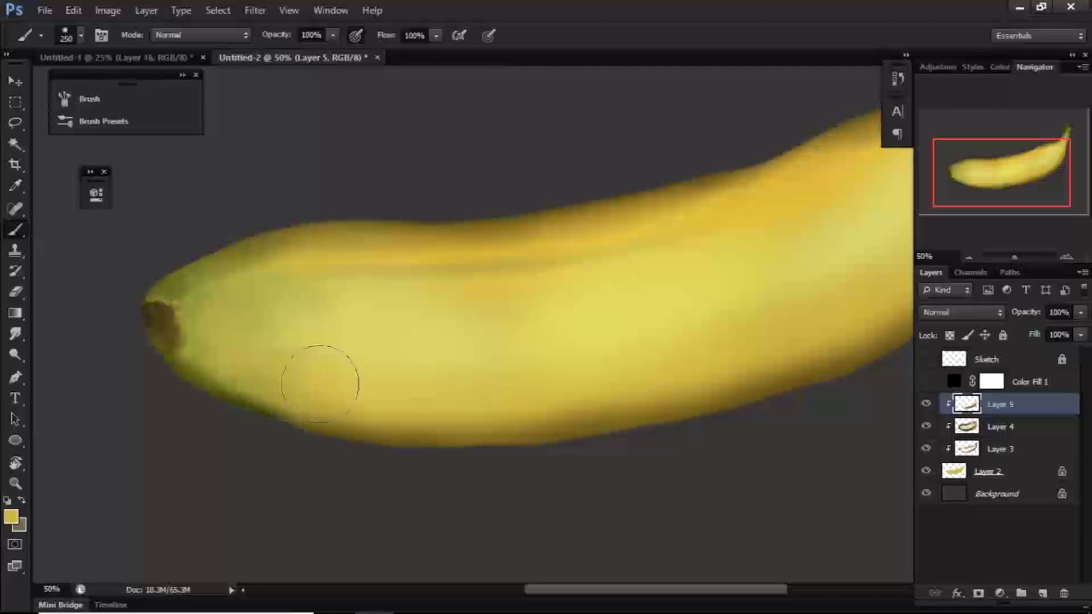
pyautogui.hotkey('ctrl', 'z')
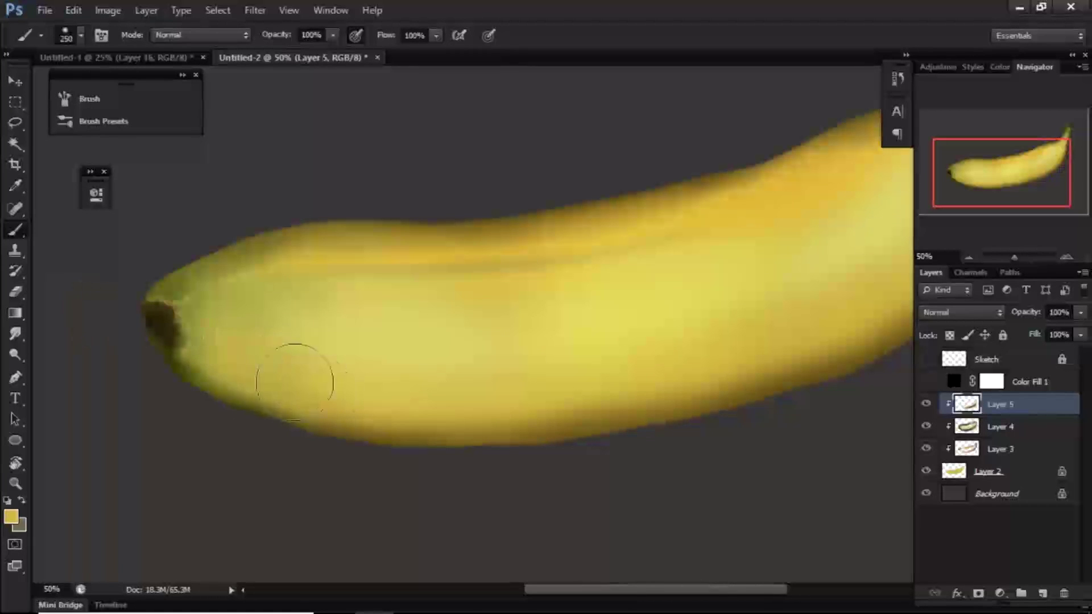
# Step: Retouch the lower edge beside the tip with sampled dark green, and the underside edge with sampled brown
pyautogui.keyDown('alt'); pyautogui.click(197, 371); pyautogui.keyUp('alt')
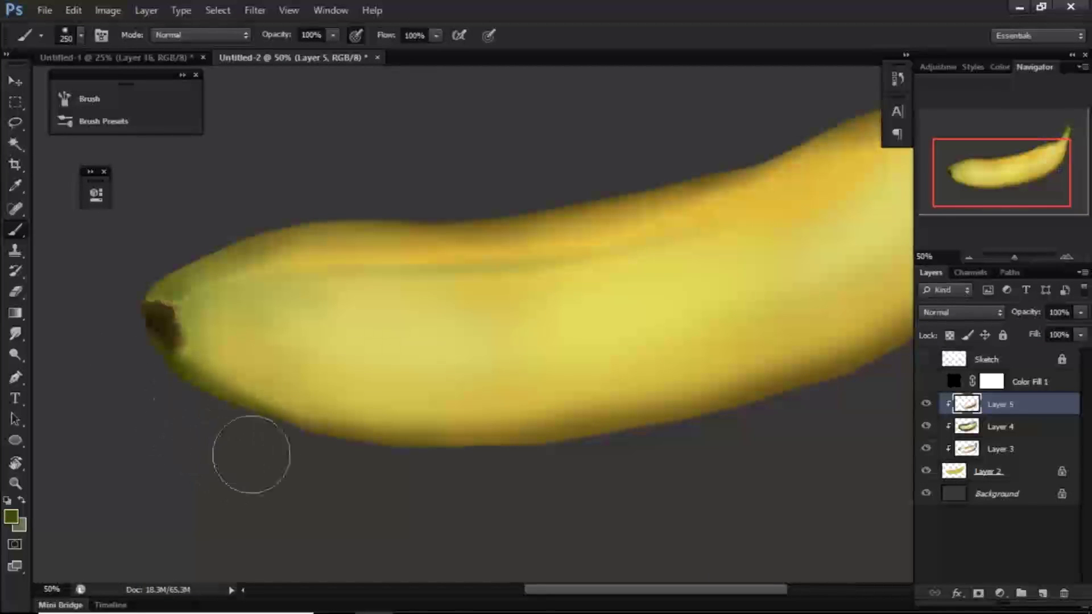
pyautogui.moveTo(428, 485); pyautogui.dragTo(292, 446)
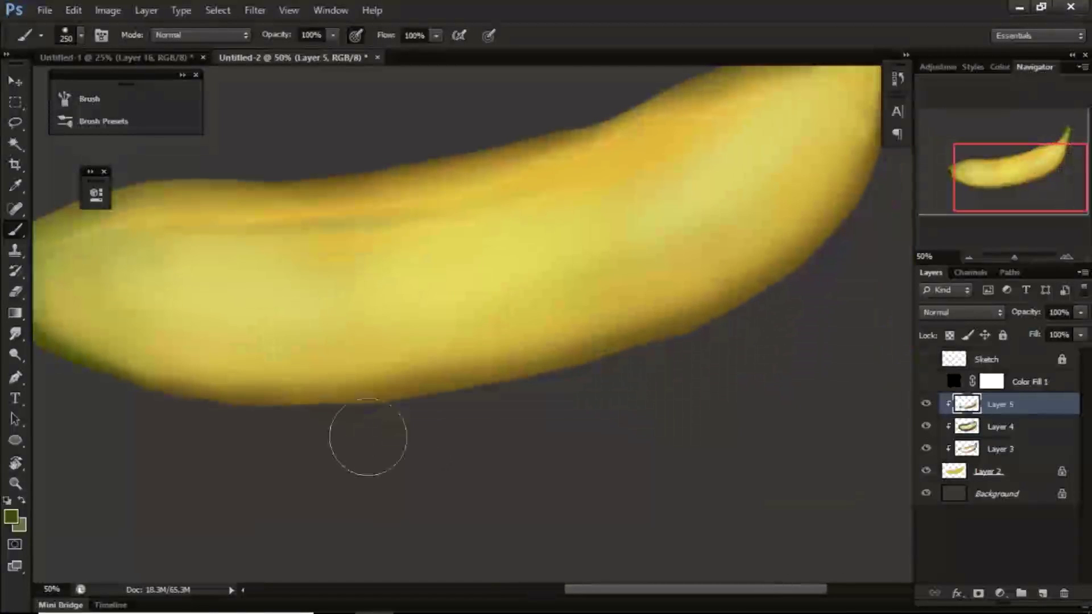
pyautogui.keyDown('alt'); pyautogui.click(181, 390); pyautogui.keyUp('alt')
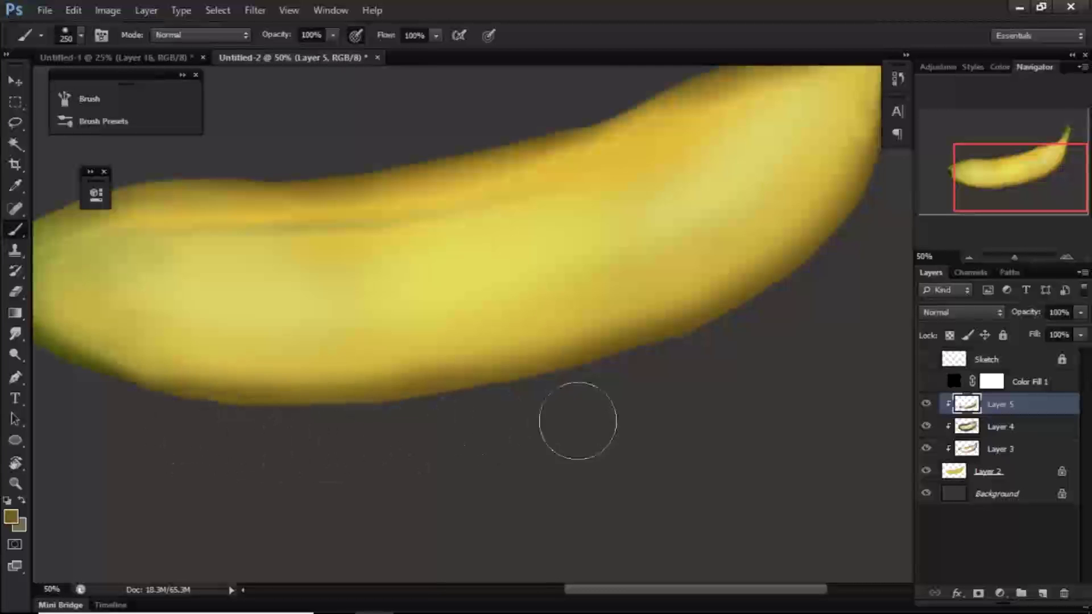
# Step: Sample a yellow from the upper side and lighten the banana's upper ridge with a 150 px brush
pyautogui.hotkey('ctrl', '-')
pyautogui.hotkey('ctrl', '-')
pyautogui.hotkey('ctrl', '-')
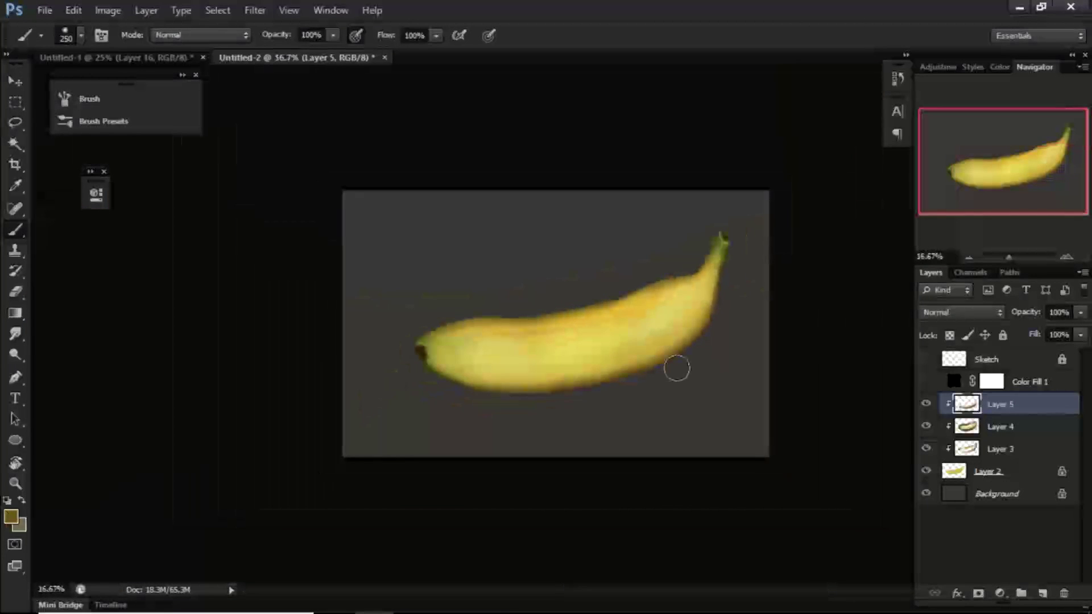
pyautogui.hotkey('ctrl', '+')
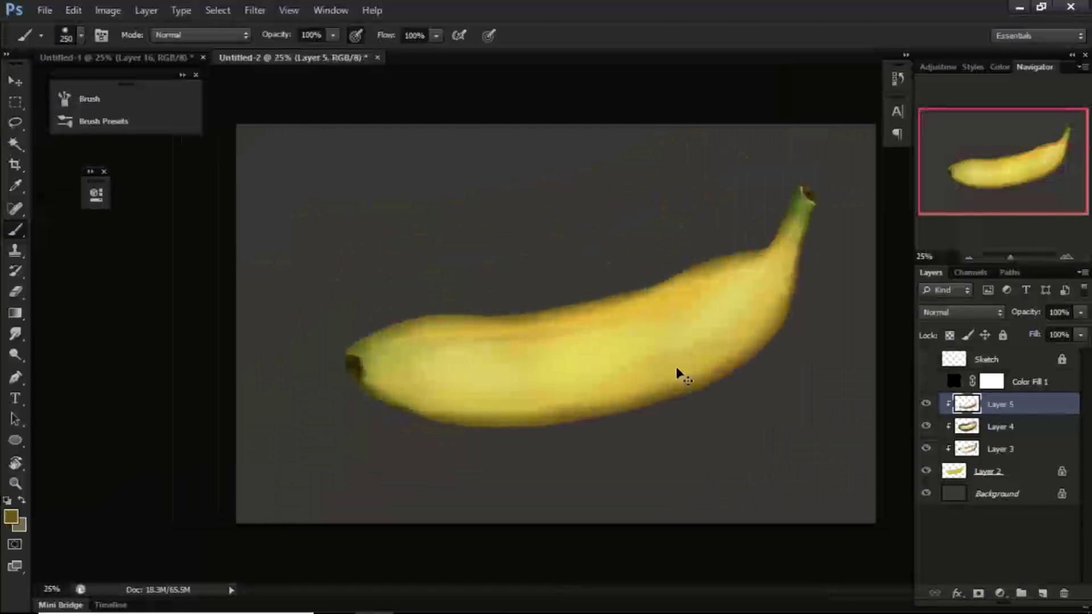
pyautogui.hotkey('ctrl', '-')
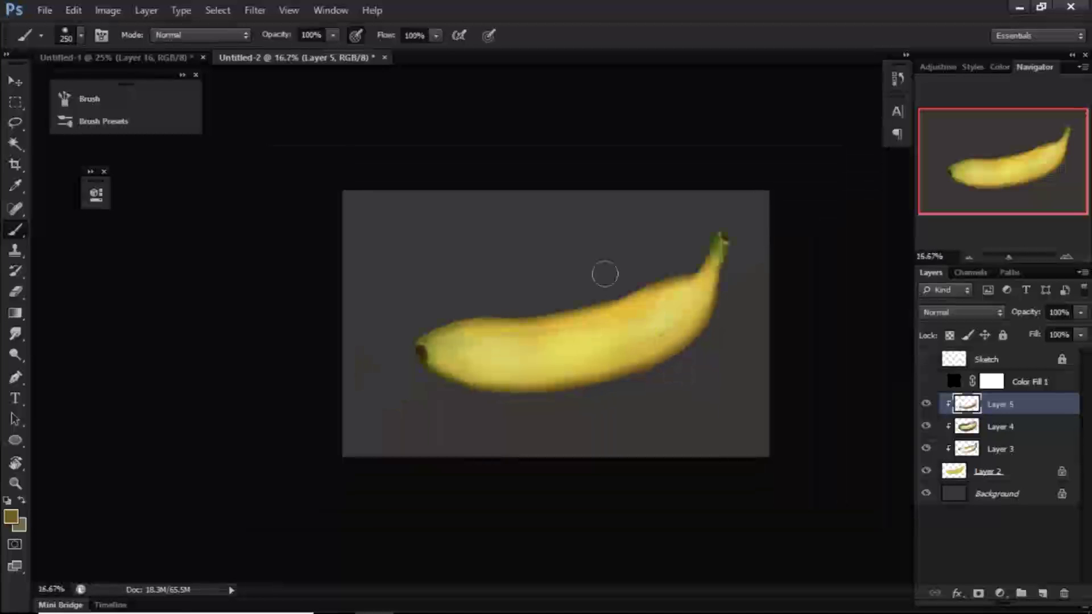
pyautogui.hotkey('ctrl', '+')
pyautogui.hotkey('ctrl', '+')
pyautogui.moveTo(602, 273); pyautogui.dragTo(493, 292)
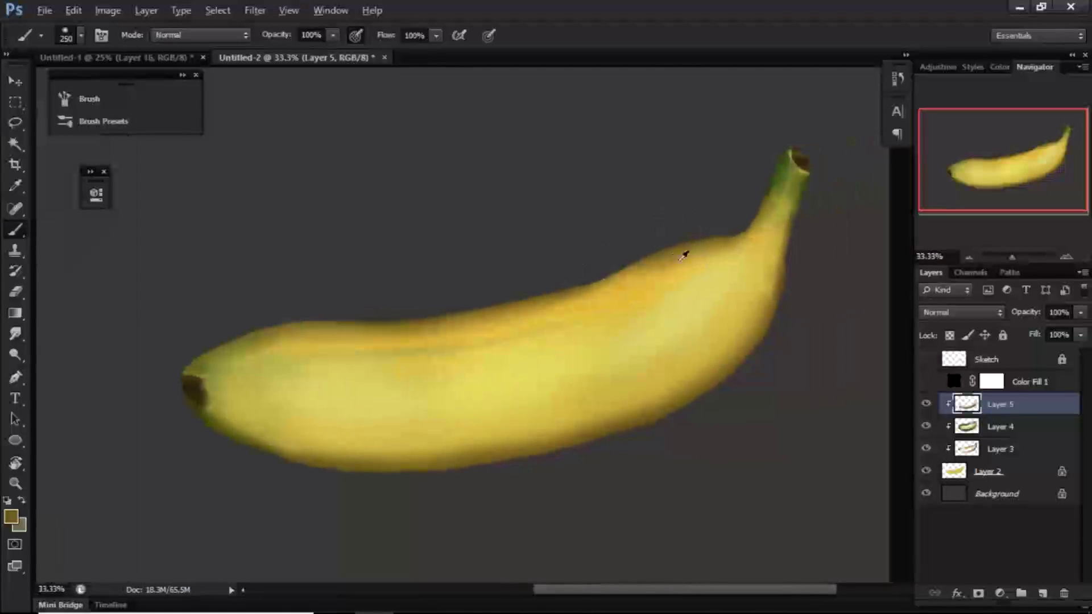
pyautogui.keyDown('alt'); pyautogui.click(646, 270); pyautogui.keyUp('alt')
pyautogui.press('[')
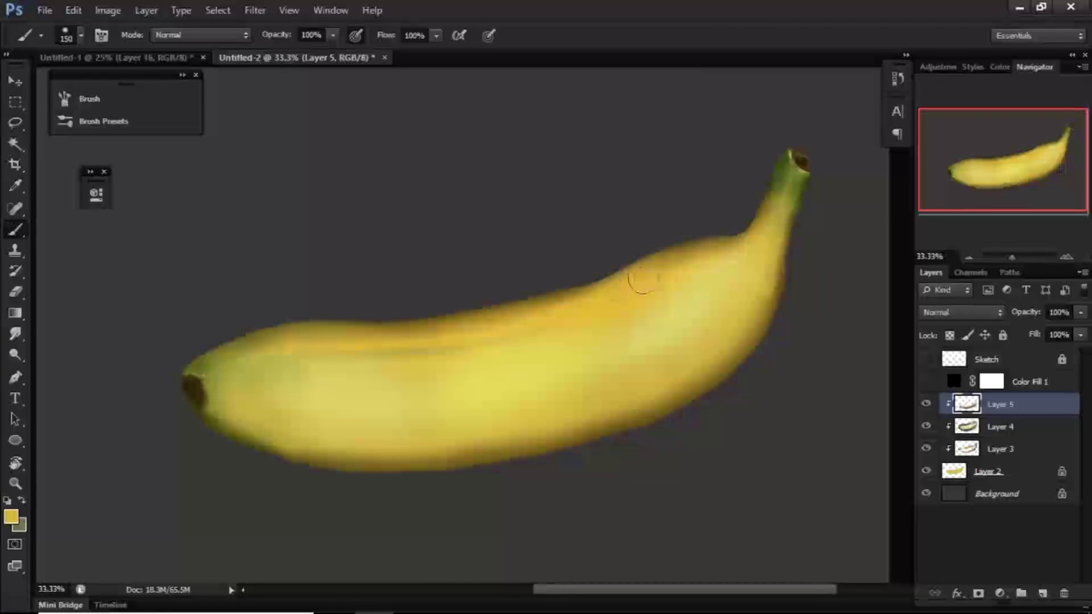
pyautogui.moveTo(632, 285)
pyautogui.mouseDown()
pyautogui.moveTo(399, 336)
pyautogui.moveTo(479, 321)
pyautogui.mouseUp()
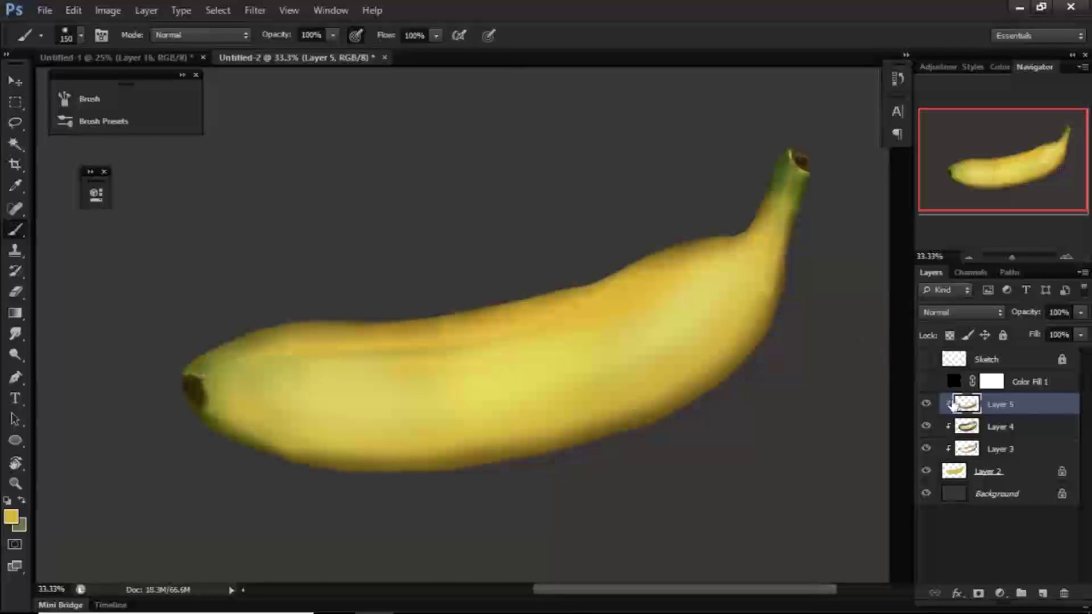
# Step: Compare the banana with and without Layer 5, in colour and in greyscale, and leave the greyscale fill layer hidden
pyautogui.click(925, 405)
pyautogui.click(927, 407)
pyautogui.click(926, 410)
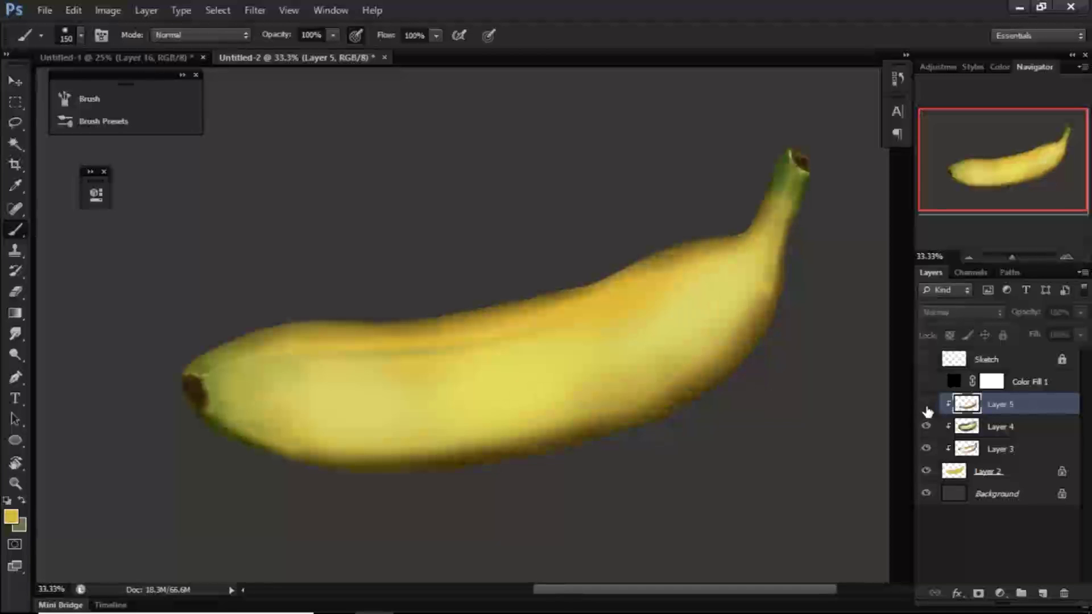
pyautogui.click(926, 407)
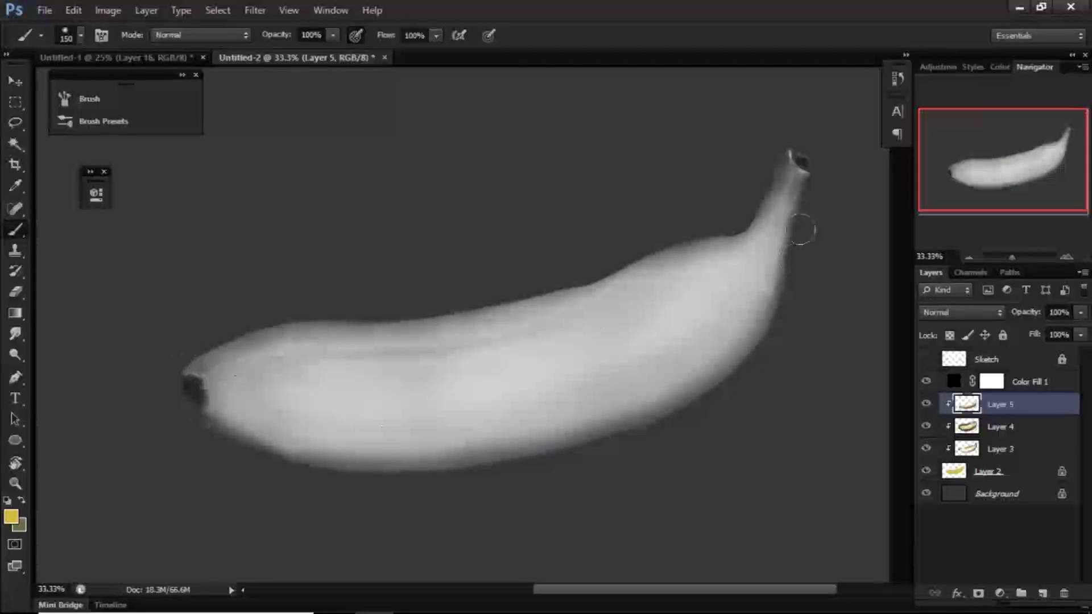
pyautogui.click(927, 405)
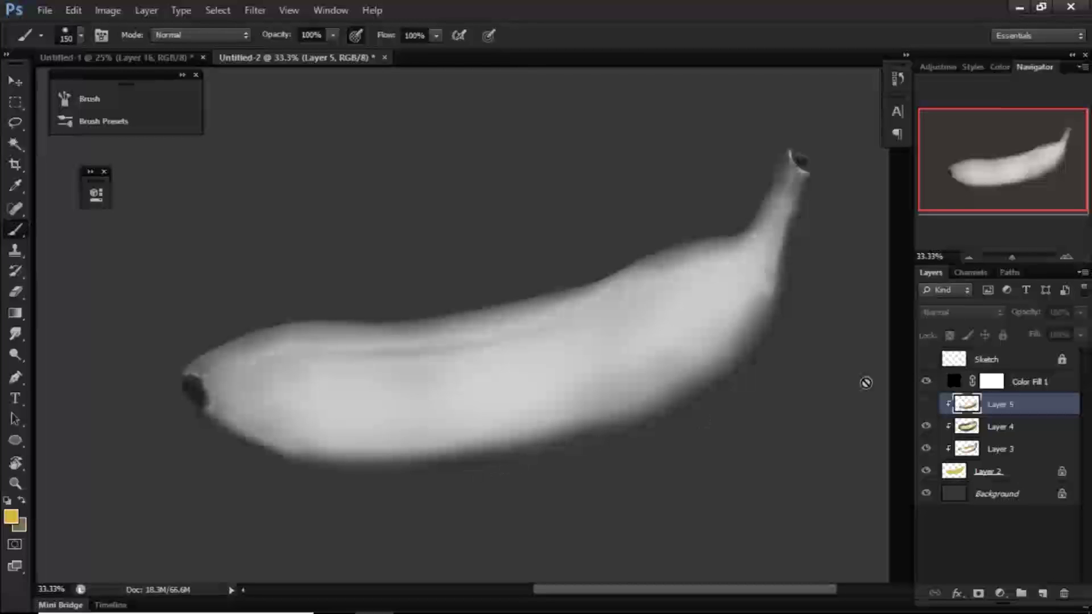
pyautogui.click(927, 405)
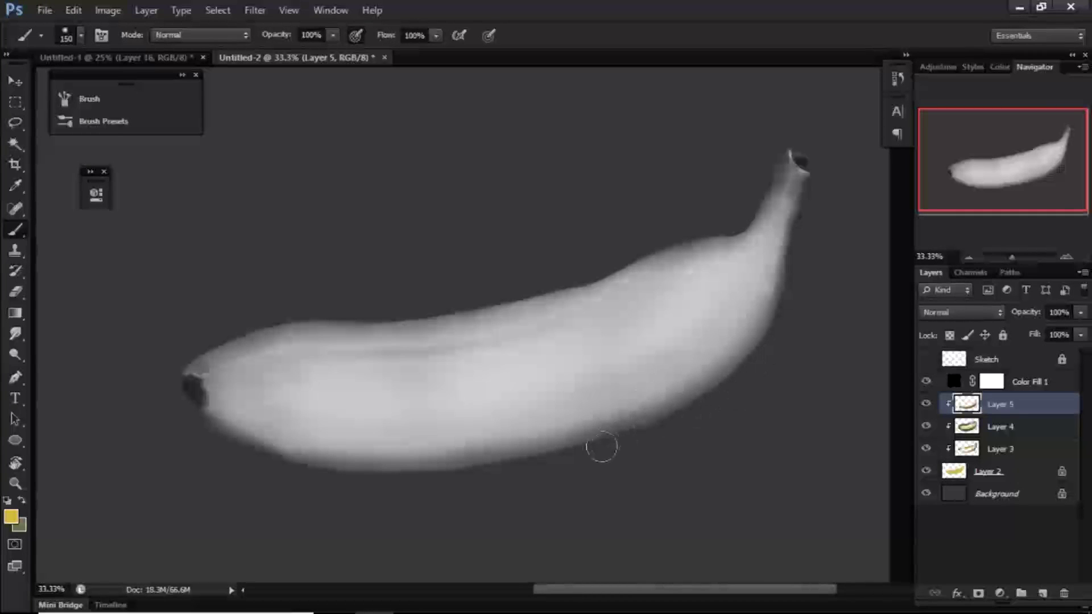
pyautogui.click(927, 405)
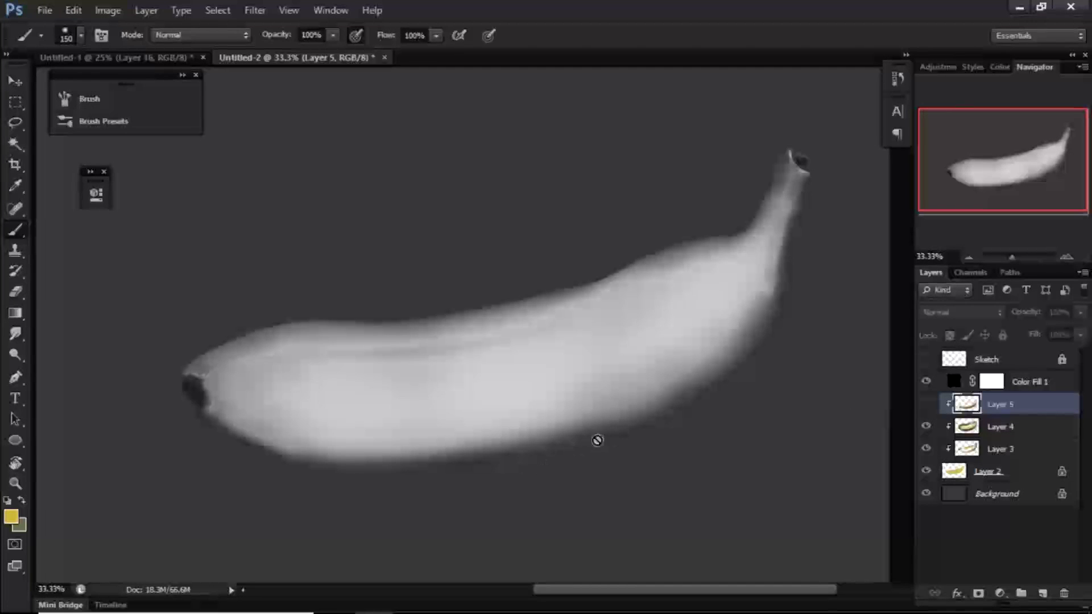
pyautogui.click(926, 405)
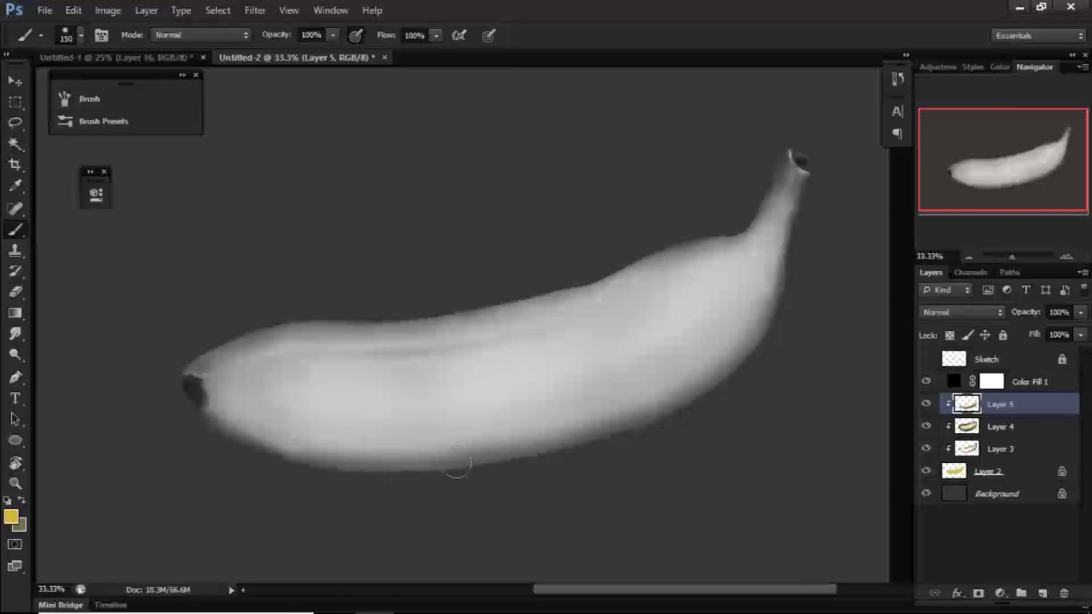
pyautogui.click(925, 382)
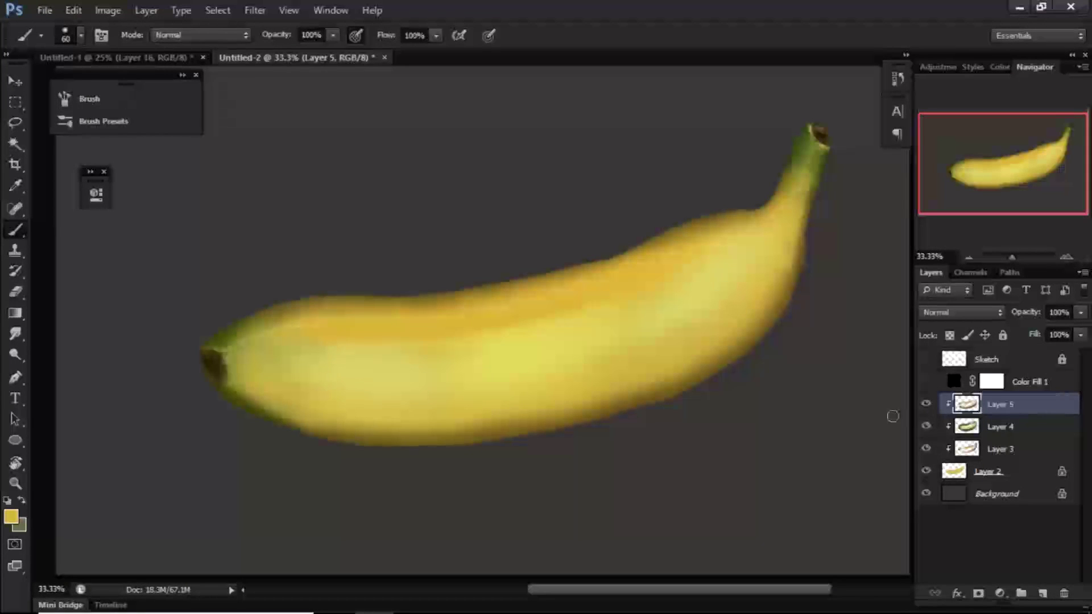
# Step: Sample a golden yellow from the upper side near the tip and blend the upper ridge with a 100 px brush
pyautogui.hotkey('ctrl', '+')
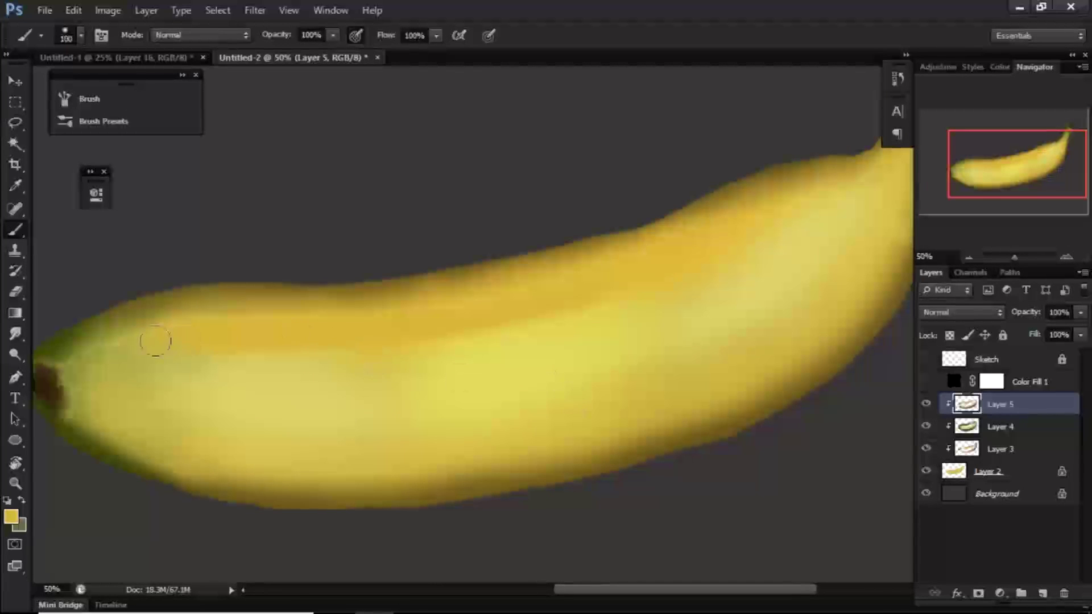
pyautogui.keyDown('alt'); pyautogui.click(227, 343); pyautogui.keyUp('alt')
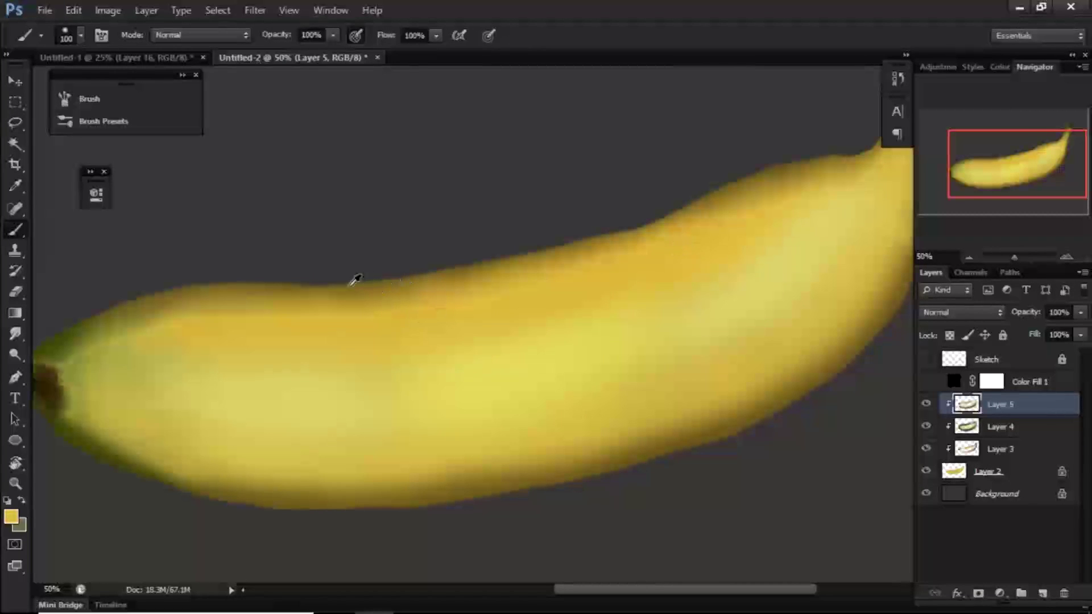
pyautogui.scroll(-1, 642, 340)
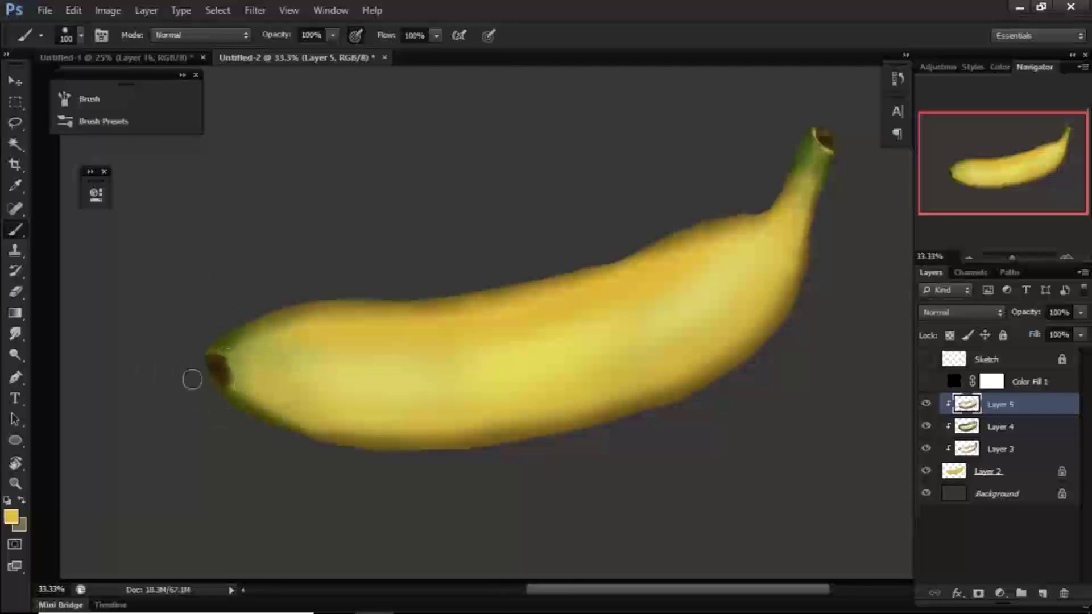
# Step: Add an olive-green filled backdrop layer above the Background and an empty layer over it, beneath the banana
pyautogui.moveTo(177, 323); pyautogui.dragTo(331, 424)
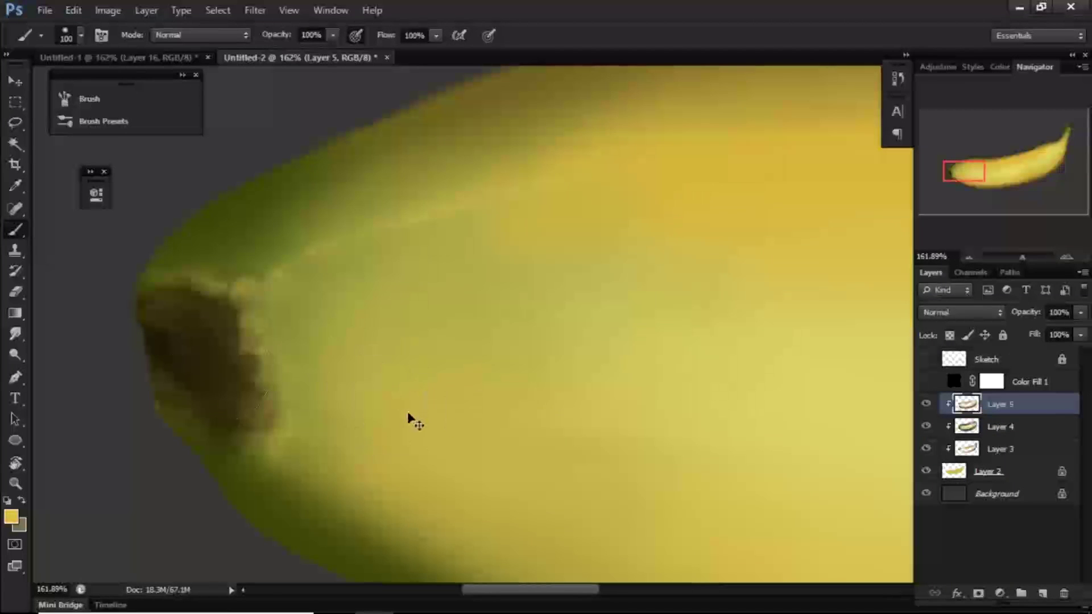
pyautogui.moveTo(436, 422); pyautogui.dragTo(314, 373)
pyautogui.click(998, 497)
pyautogui.hotkey('ctrl', 'alt', 'shift', 'n')
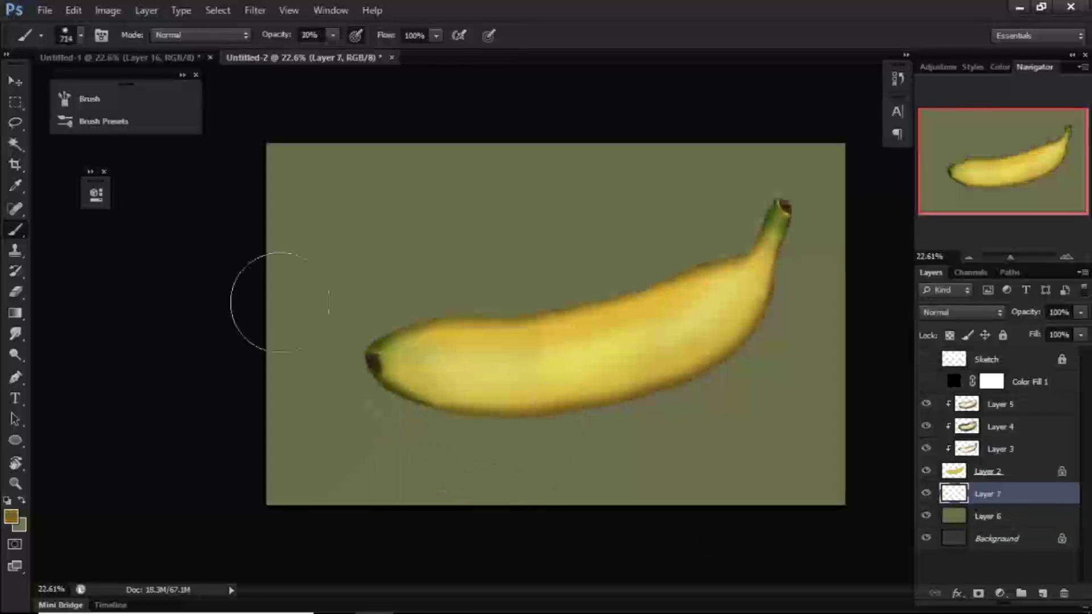
# Step: Set the soft 714 px brush to 30% opacity and flatten its tip to about 8% roundness
pyautogui.press('3')
pyautogui.click(80, 35)
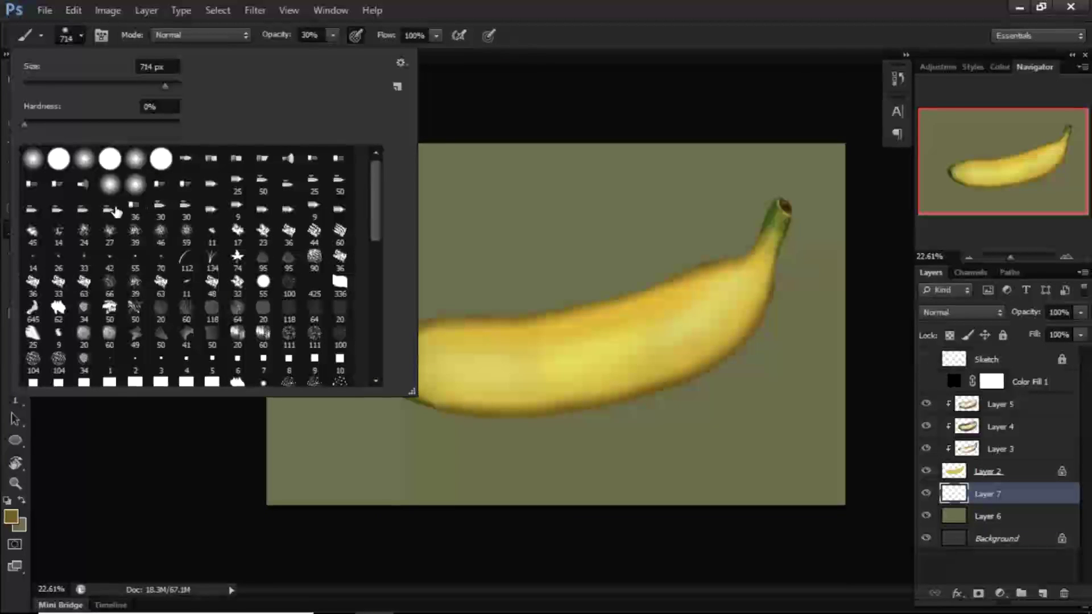
pyautogui.click(100, 35)
pyautogui.moveTo(460, 316); pyautogui.dragTo(459, 302)
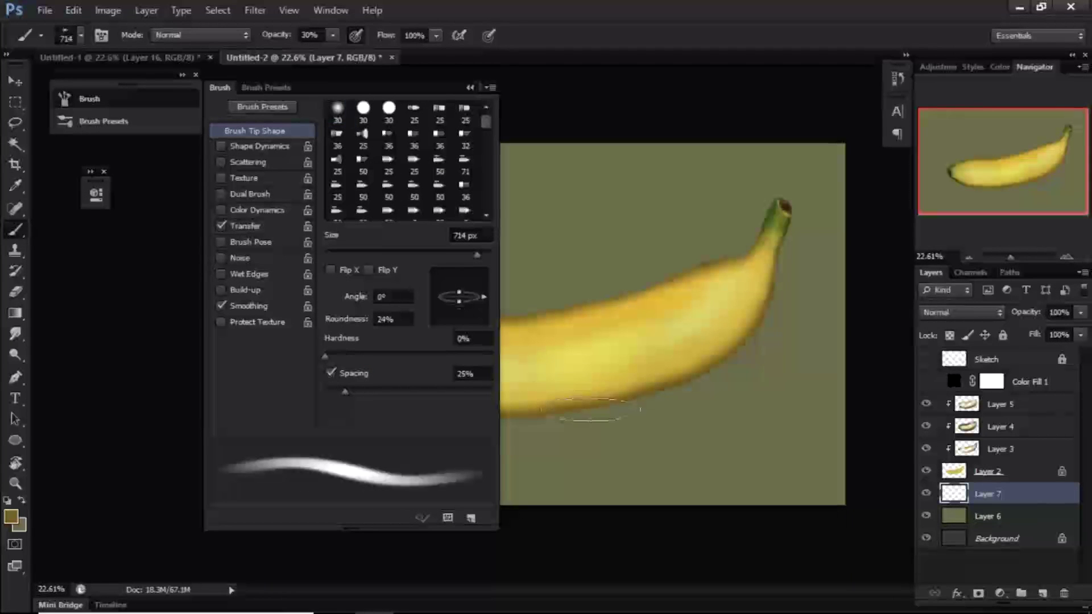
pyautogui.click(459, 307)
pyautogui.moveTo(464, 298)
pyautogui.mouseDown()
pyautogui.moveTo(448, 293)
pyautogui.moveTo(470, 294)
pyautogui.moveTo(449, 298)
pyautogui.moveTo(474, 306)
pyautogui.moveTo(479, 292)
pyautogui.moveTo(462, 304)
pyautogui.moveTo(479, 293)
pyautogui.moveTo(460, 295)
pyautogui.mouseUp()
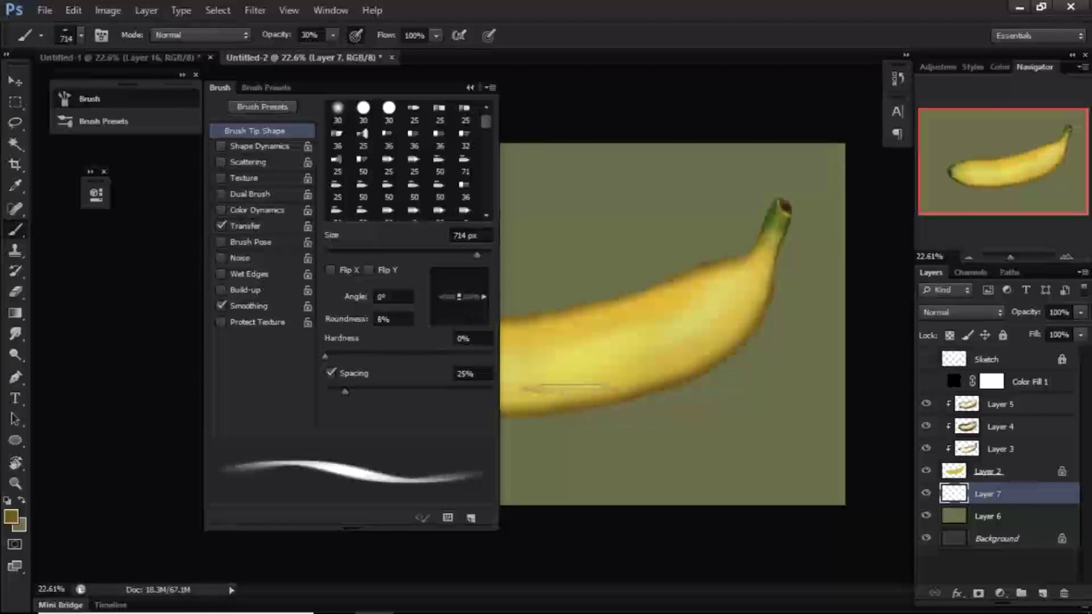
pyautogui.moveTo(459, 298); pyautogui.dragTo(459, 298)
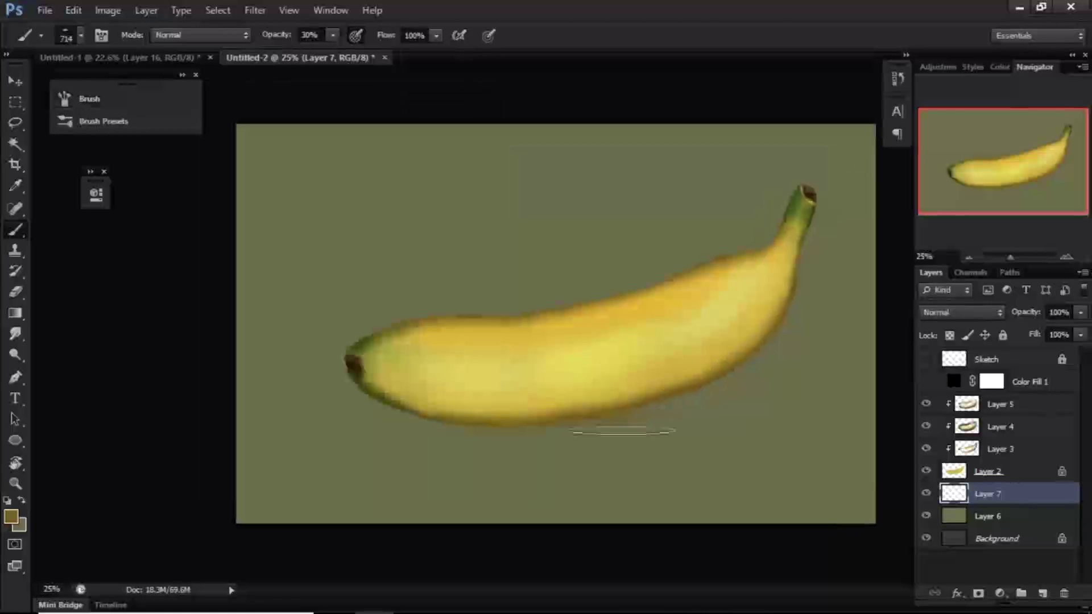
# Step: Paint a soft cast shadow beneath the banana from tip to stem side, switching to dark brown #695923 and a 1100 px brush
pyautogui.moveTo(623, 431)
pyautogui.mouseDown()
pyautogui.moveTo(638, 413)
pyautogui.moveTo(632, 433)
pyautogui.mouseUp()
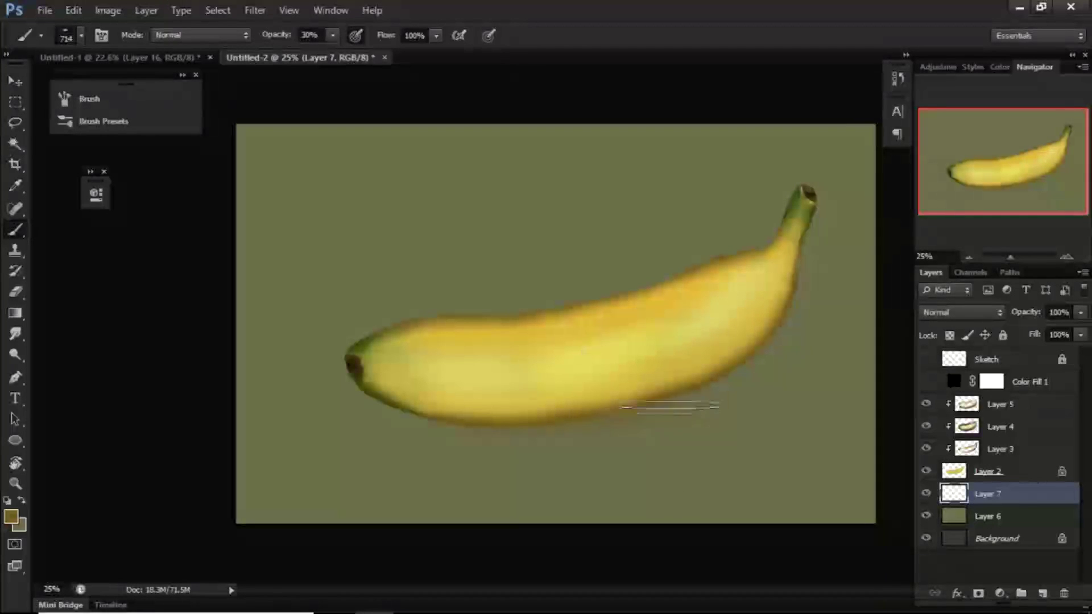
pyautogui.moveTo(436, 457)
pyautogui.mouseDown()
pyautogui.moveTo(393, 459)
pyautogui.moveTo(487, 432)
pyautogui.moveTo(444, 455)
pyautogui.moveTo(457, 433)
pyautogui.moveTo(694, 410)
pyautogui.moveTo(785, 415)
pyautogui.mouseUp()
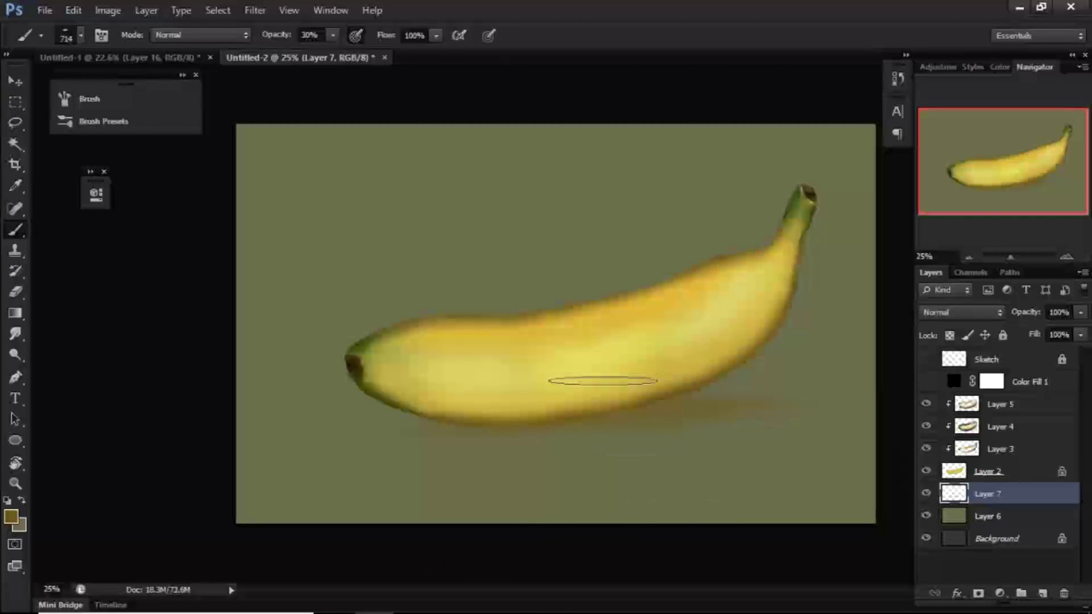
pyautogui.click(10, 517)
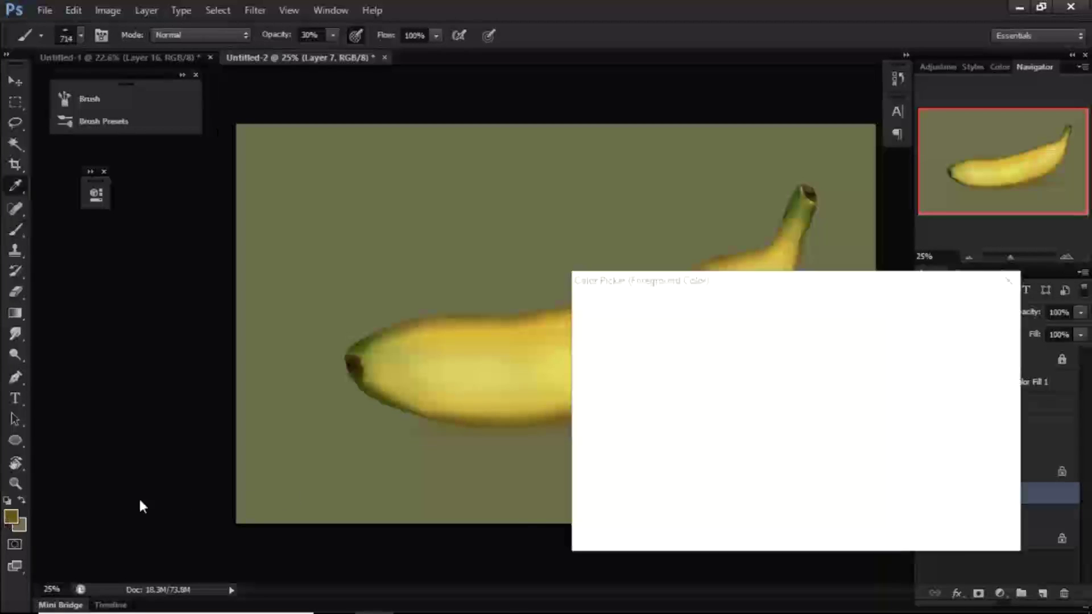
pyautogui.click(717, 435)
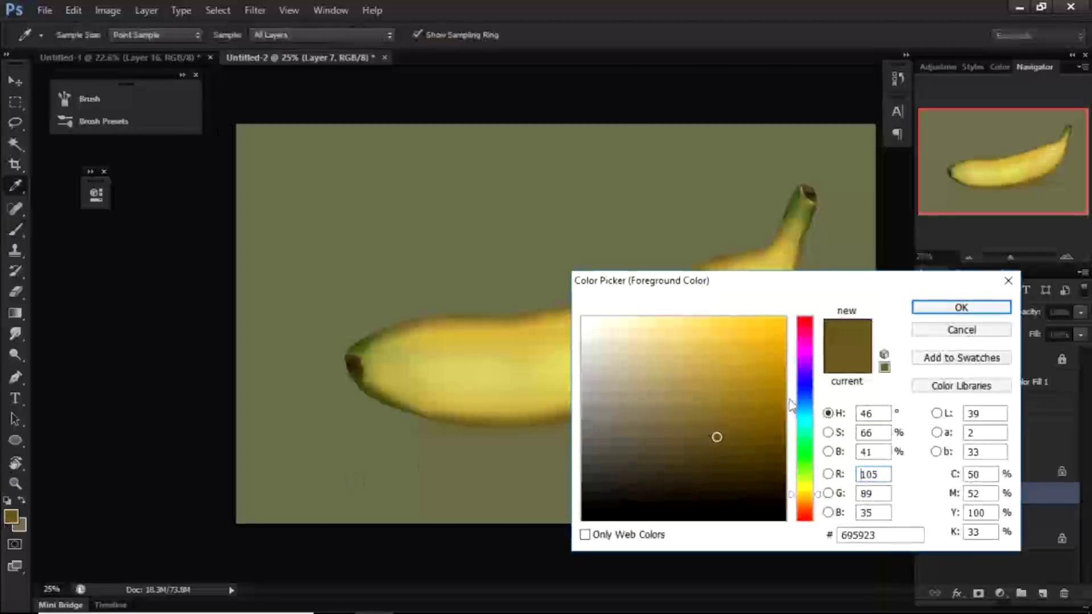
pyautogui.click(917, 309)
pyautogui.moveTo(727, 397)
pyautogui.mouseDown()
pyautogui.moveTo(675, 432)
pyautogui.moveTo(547, 438)
pyautogui.mouseUp()
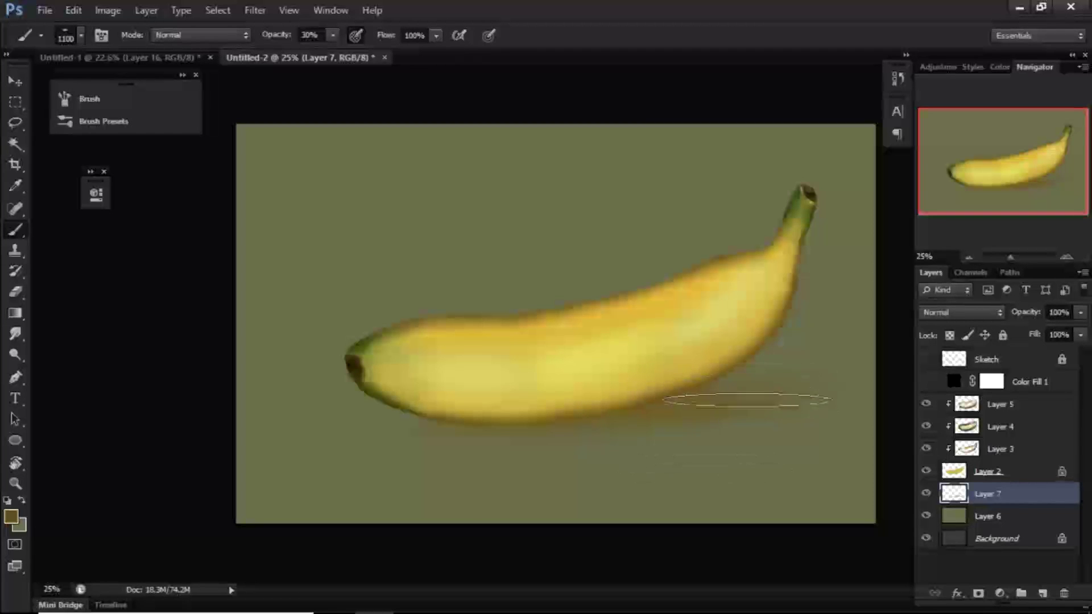
pyautogui.moveTo(749, 401)
pyautogui.mouseDown()
pyautogui.moveTo(736, 450)
pyautogui.moveTo(779, 368)
pyautogui.moveTo(784, 399)
pyautogui.mouseUp()
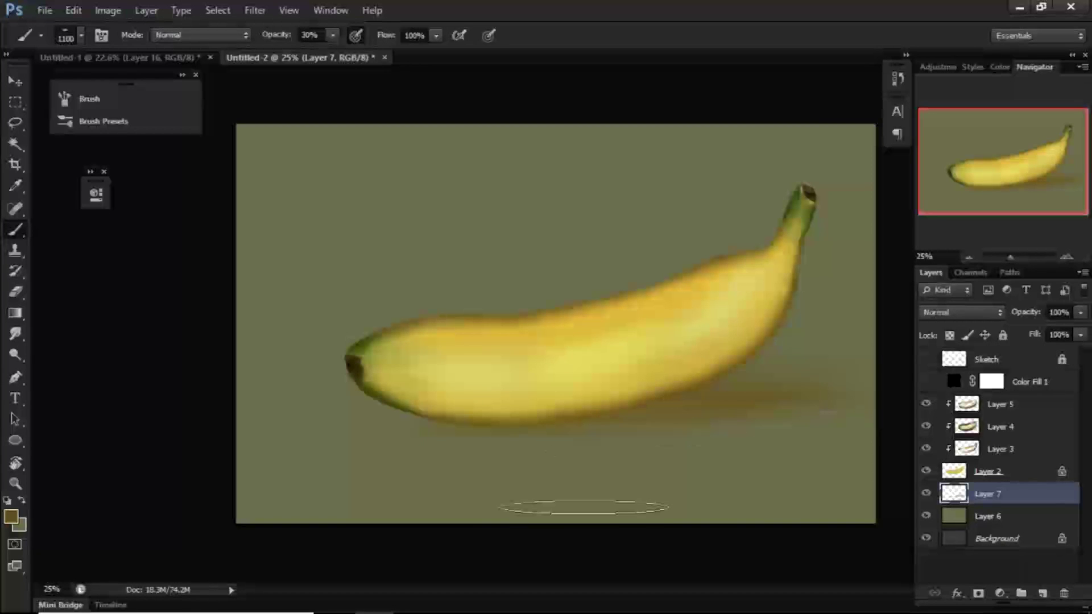
pyautogui.moveTo(479, 436); pyautogui.dragTo(454, 422)
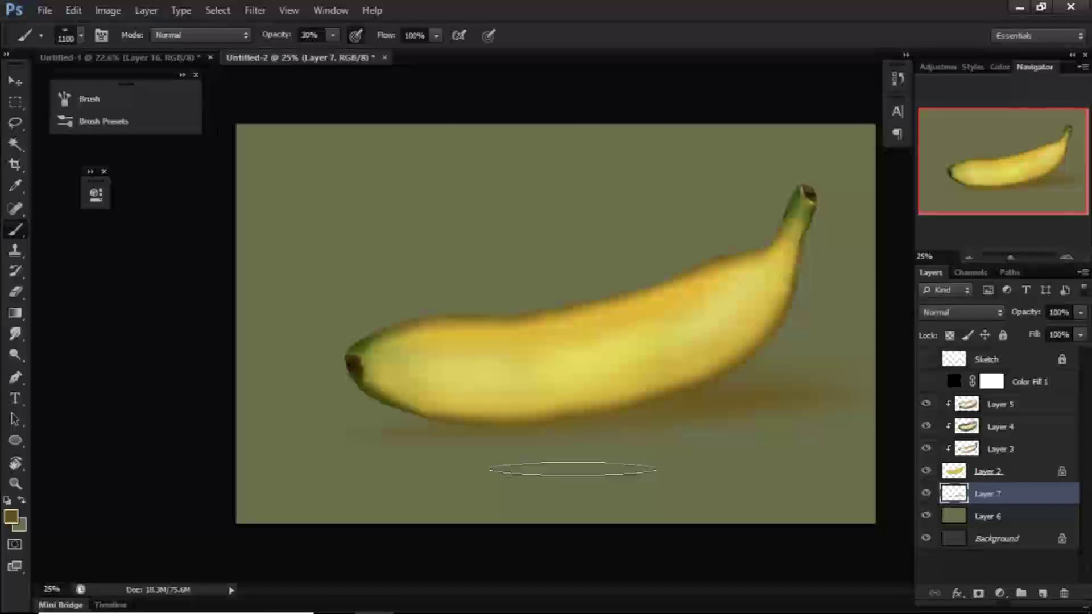
# Step: Sample a brown, darken it to #4d411b, and deepen the contact shadow directly under the banana's lower edge
pyautogui.hotkey('ctrl', '+')
pyautogui.moveTo(569, 499); pyautogui.dragTo(451, 422)
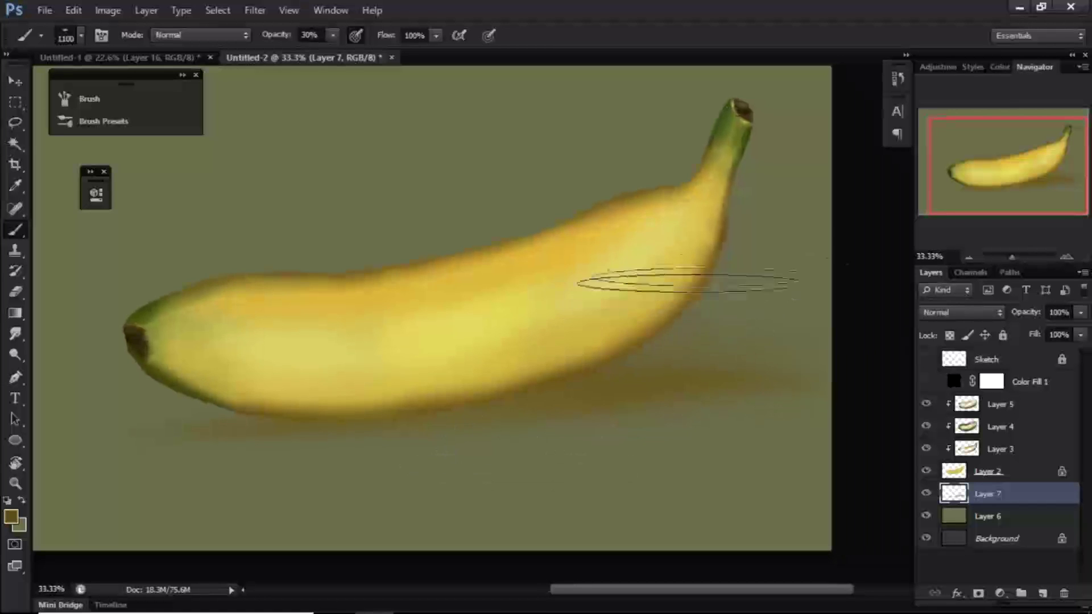
pyautogui.keyDown('alt'); pyautogui.click(733, 230); pyautogui.keyUp('alt')
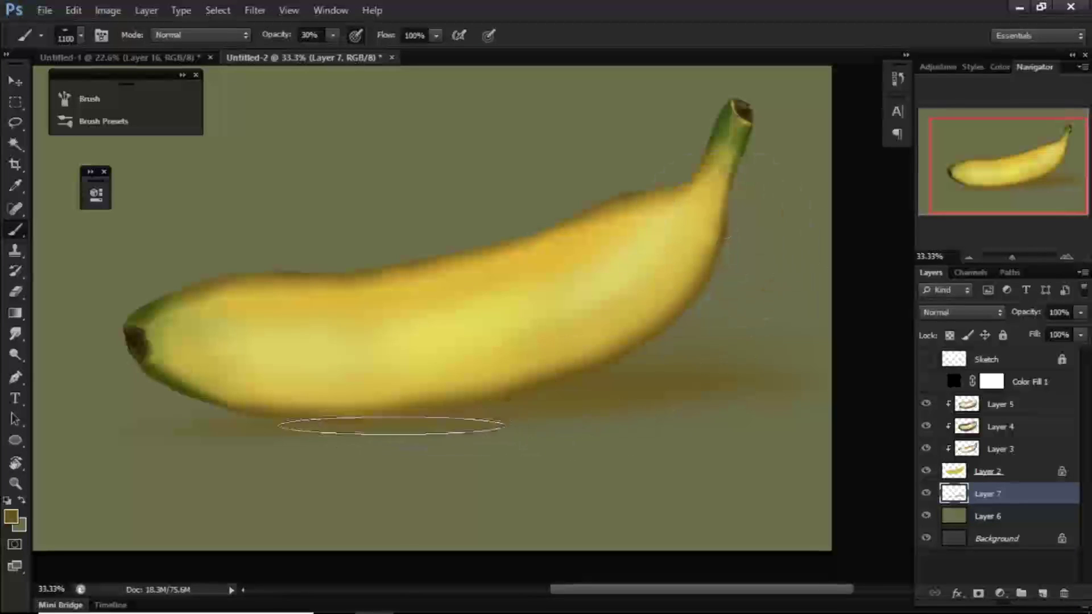
pyautogui.click(11, 518)
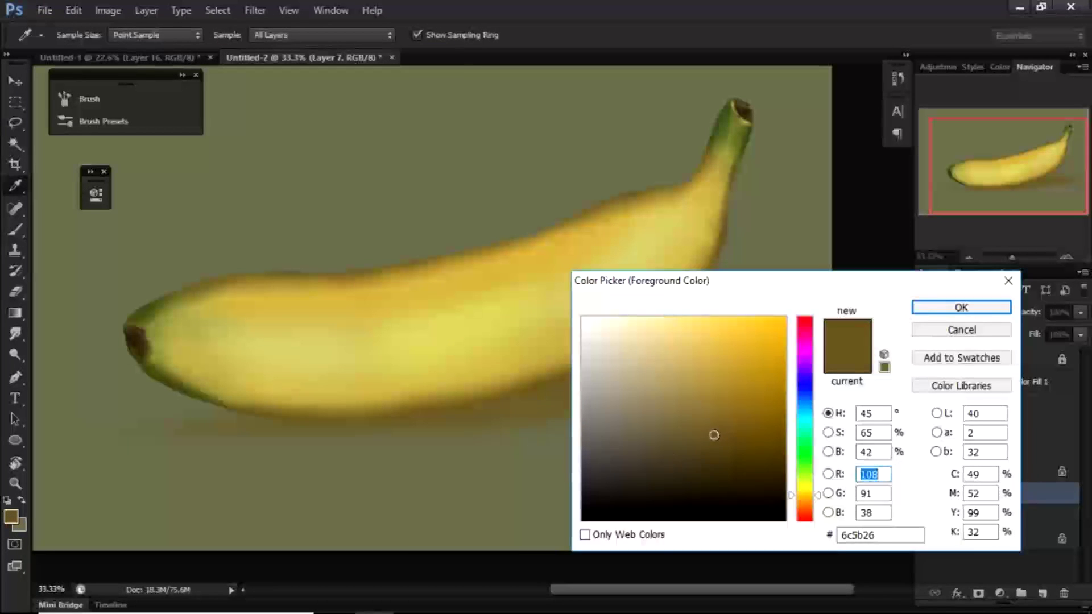
pyautogui.moveTo(715, 435); pyautogui.dragTo(715, 461)
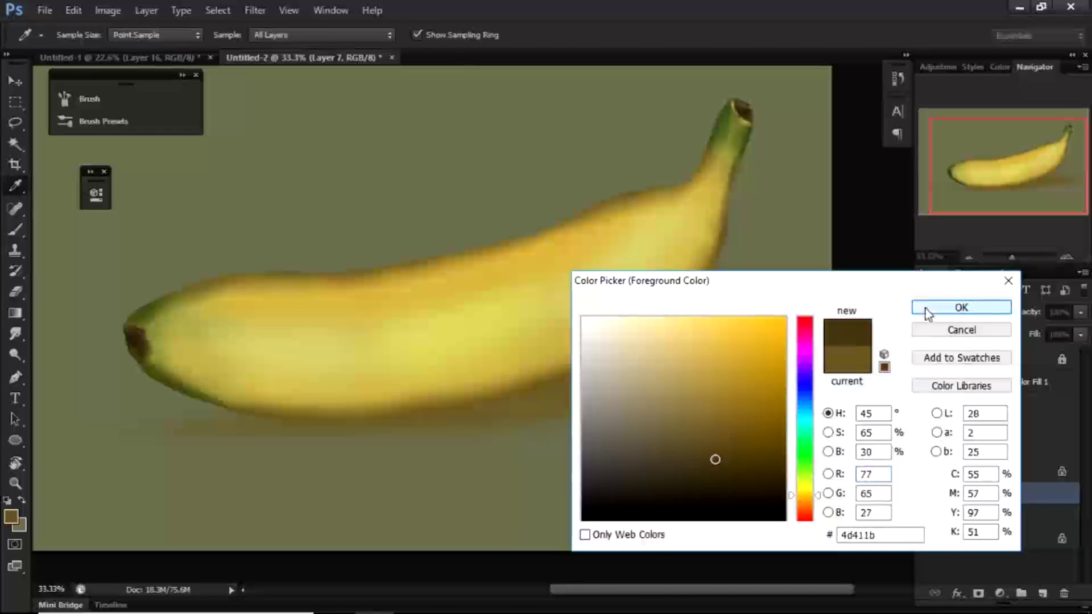
pyautogui.click(921, 307)
pyautogui.press('b')
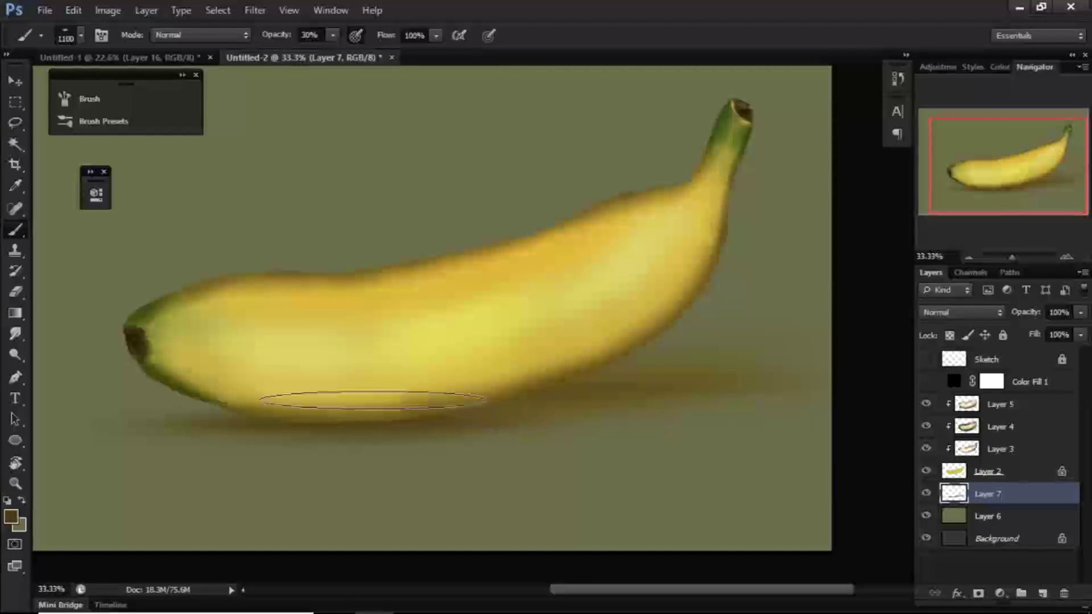
# Step: Check the shadow edge under the banana up close and darken the cast shadow beneath the stem side
pyautogui.hotkey('ctrl', '+')
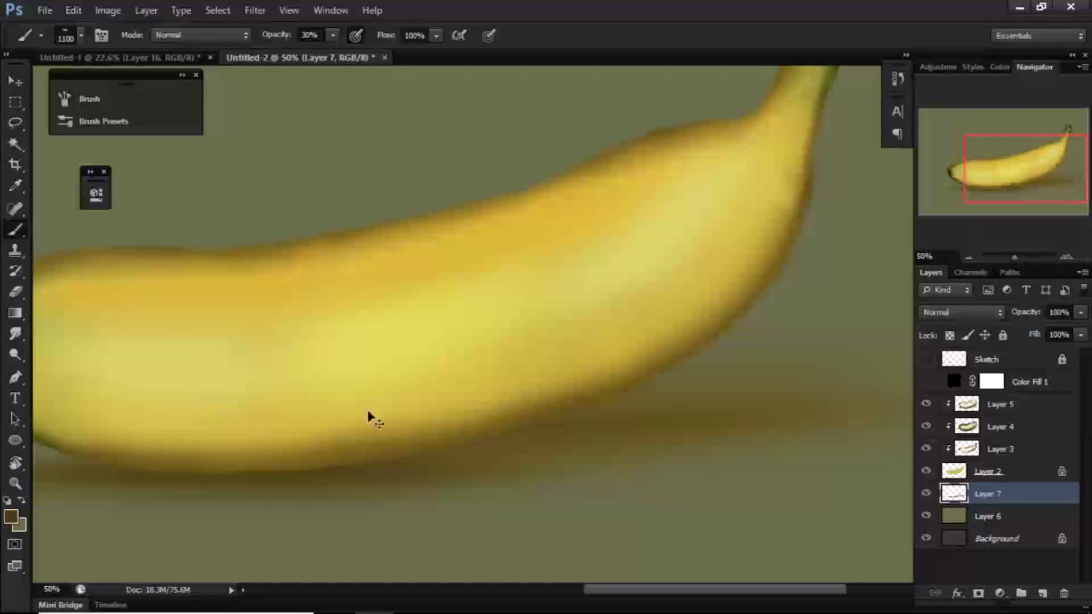
pyautogui.moveTo(277, 468); pyautogui.dragTo(394, 478)
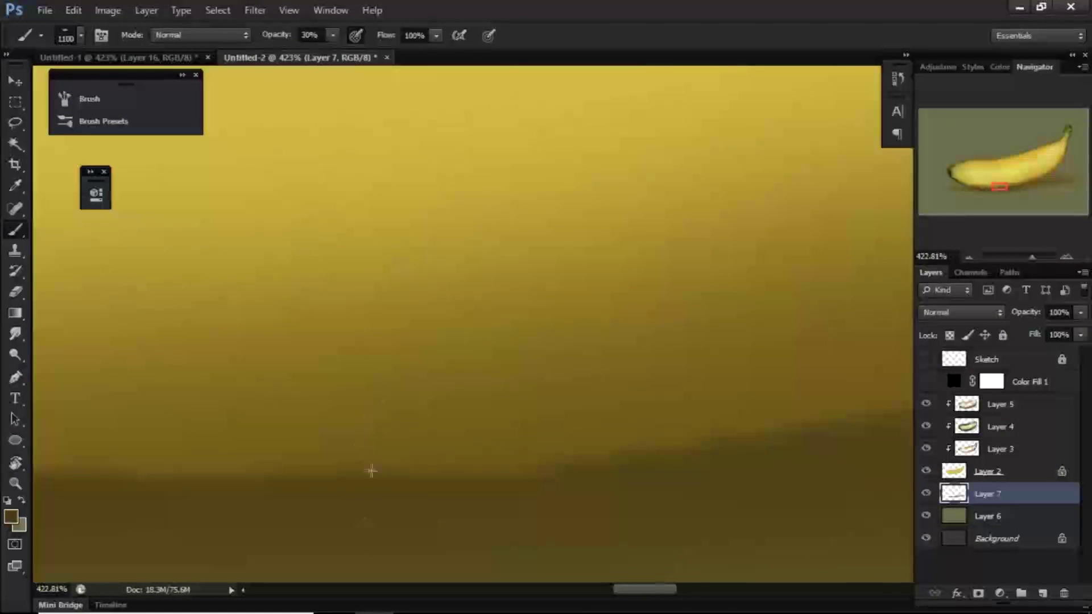
pyautogui.moveTo(344, 476); pyautogui.dragTo(202, 441)
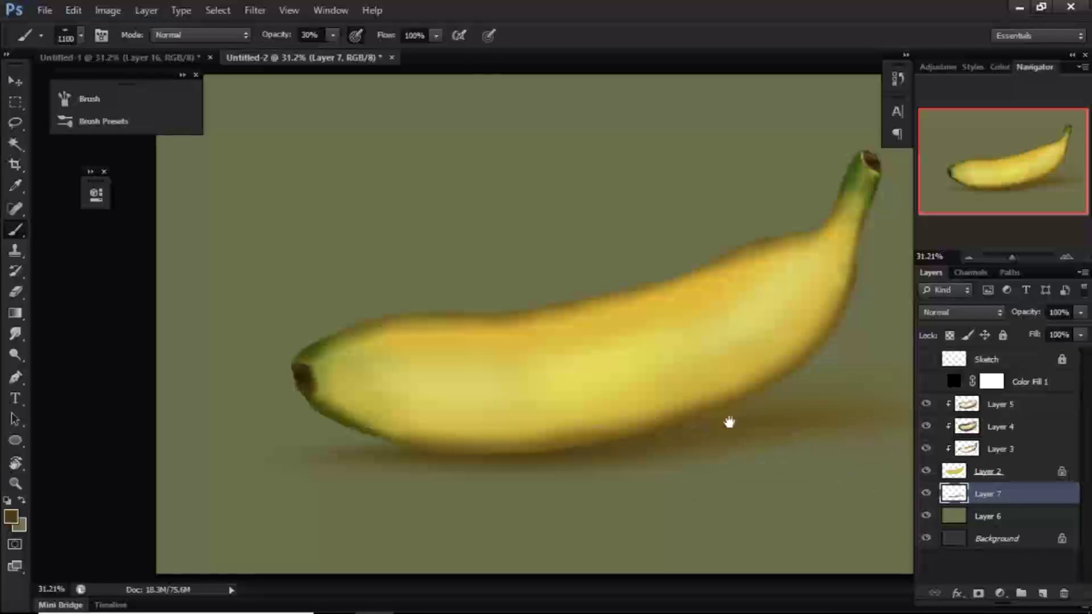
pyautogui.hotkey('ctrl', '+')
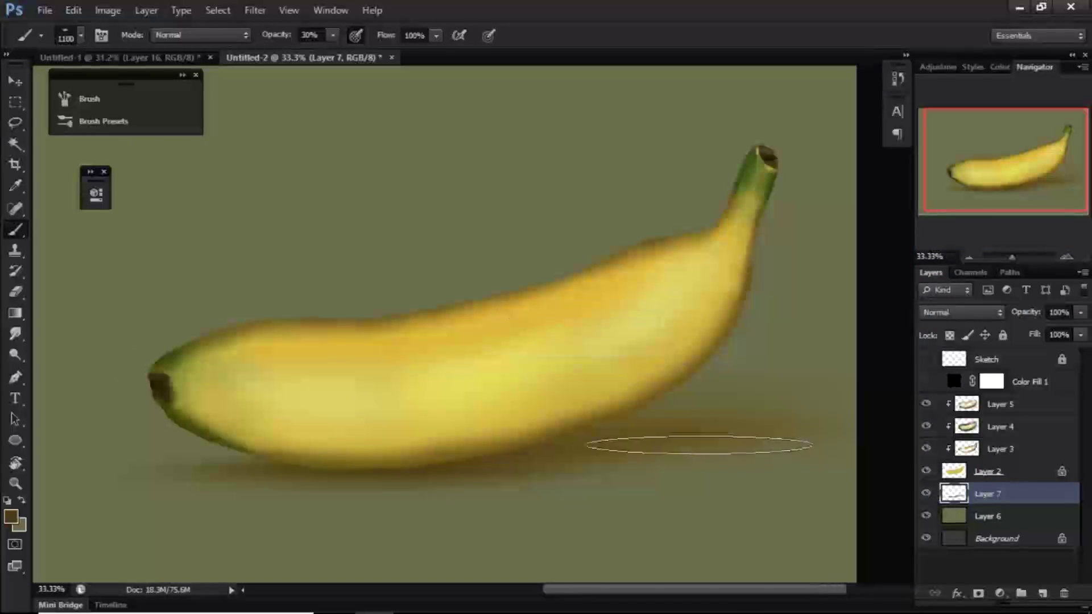
# Step: Review the whole banana and its cast shadow, comparing the painting with Layer 5's shading hidden
pyautogui.press('e')
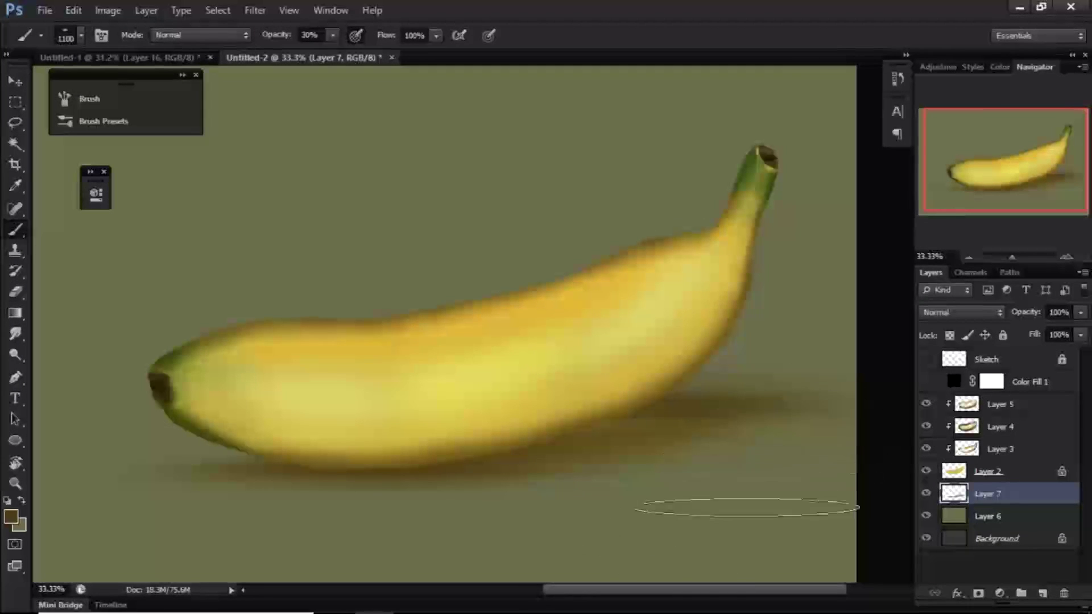
pyautogui.hotkey('ctrl', '-')
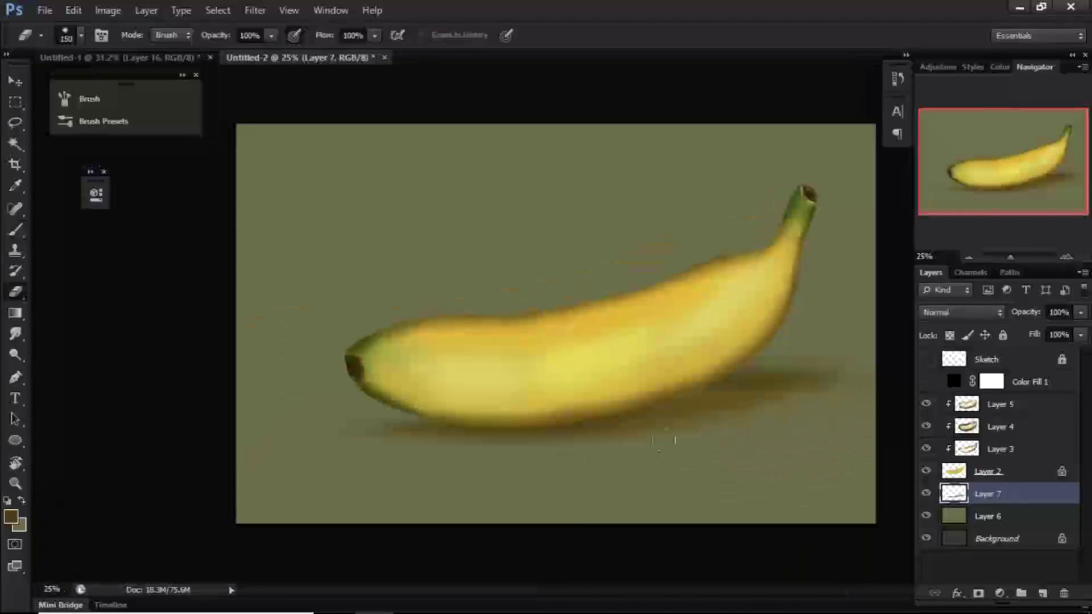
pyautogui.hotkey('ctrl', '+')
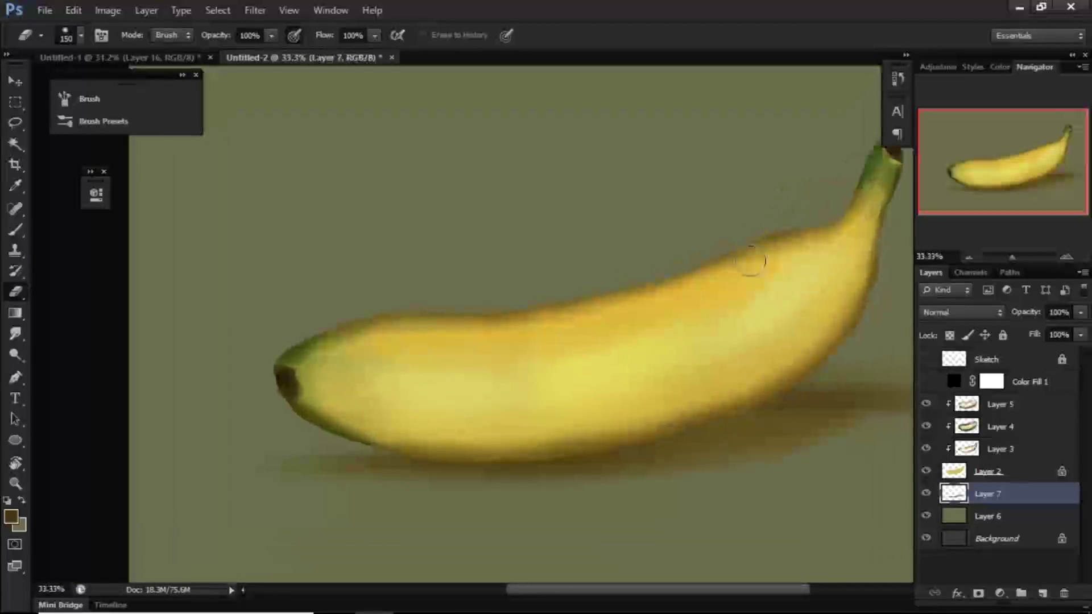
pyautogui.moveTo(750, 284); pyautogui.dragTo(639, 263)
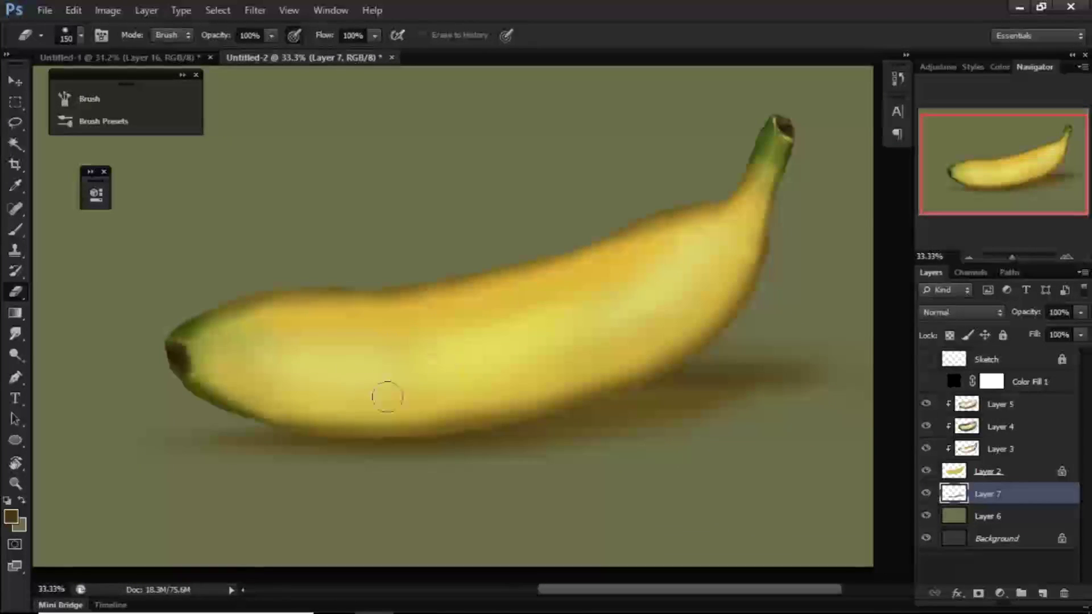
pyautogui.click(927, 404)
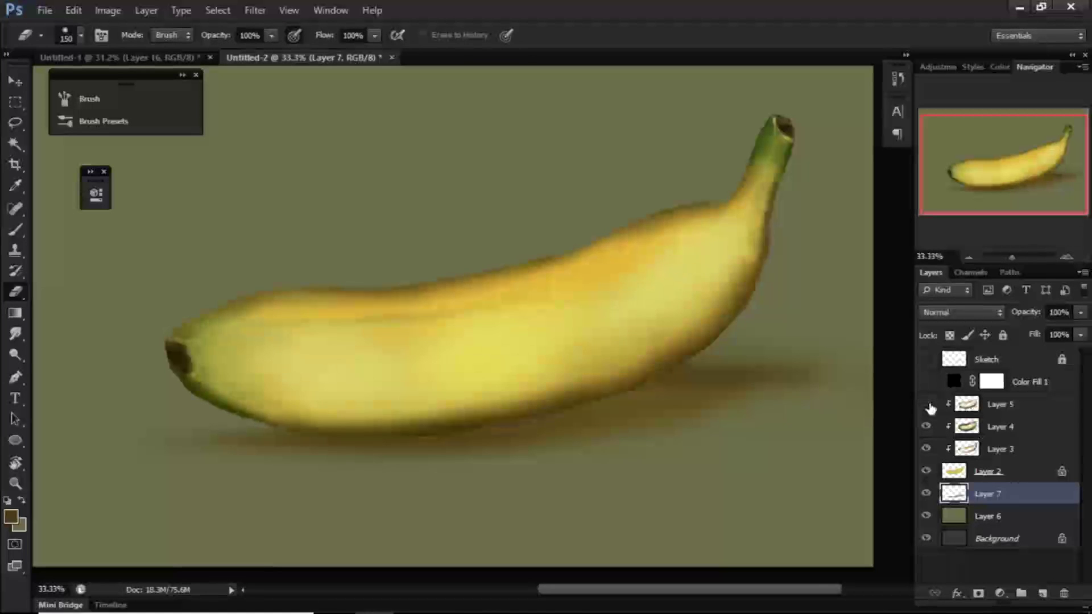
# Step: Make Layer 5 active and restore the flattened 1100 px brush tip to 100% roundness
pyautogui.click(971, 407)
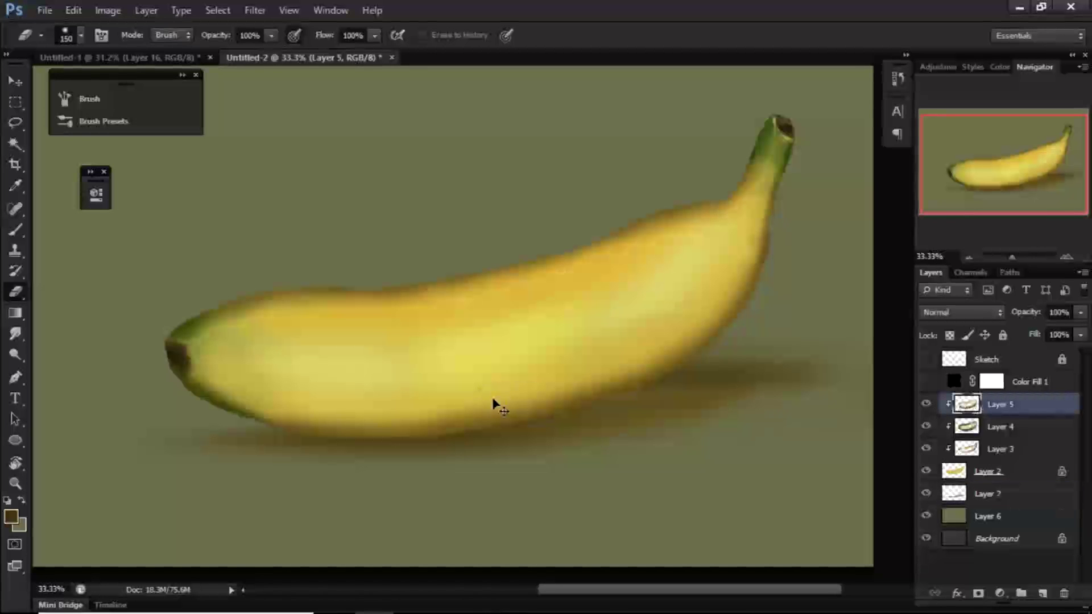
pyautogui.hotkey('ctrl', '+')
pyautogui.hotkey('ctrl', '+')
pyautogui.moveTo(495, 397)
pyautogui.mouseDown()
pyautogui.moveTo(531, 307)
pyautogui.moveTo(654, 329)
pyautogui.mouseUp()
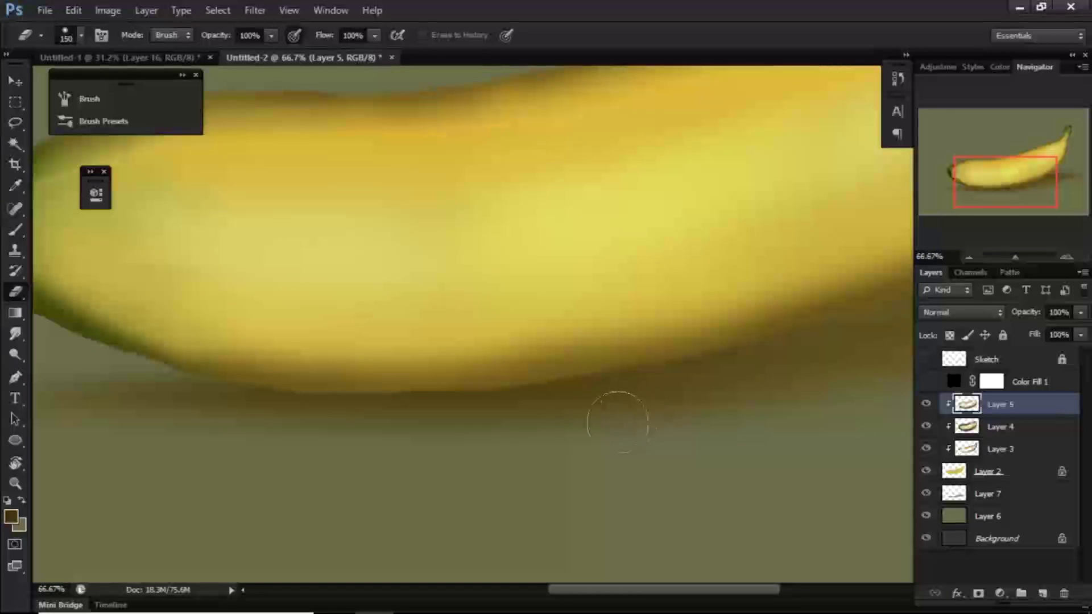
pyautogui.press('b')
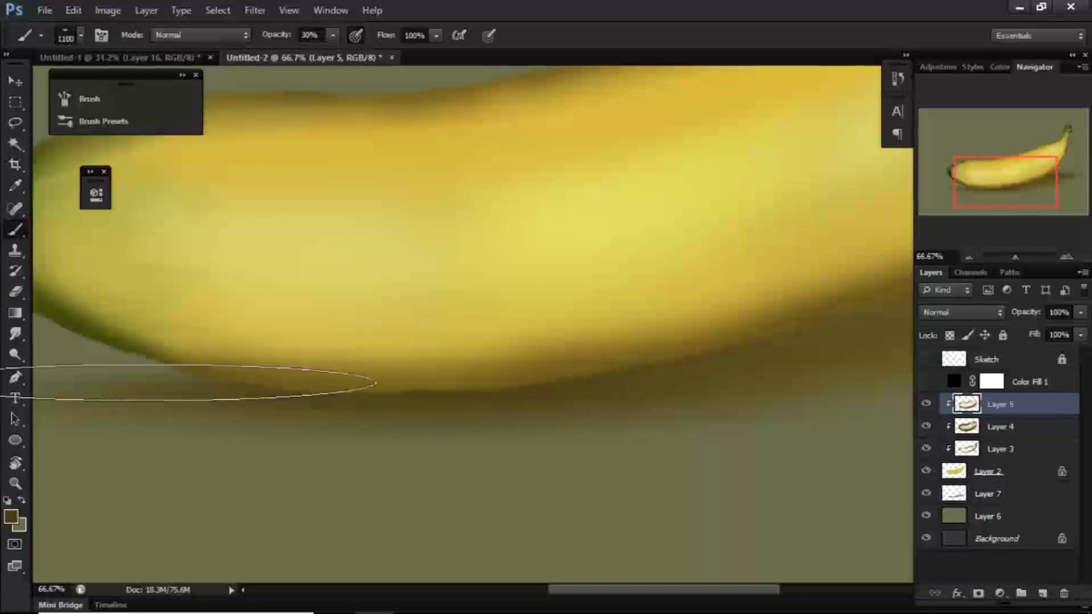
pyautogui.click(83, 39)
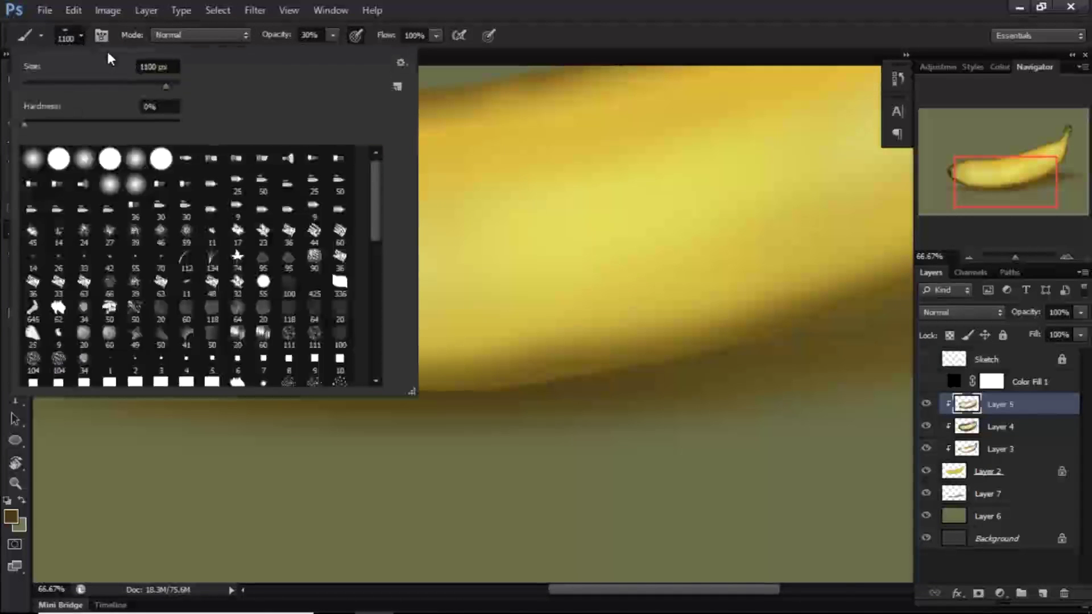
pyautogui.click(101, 35)
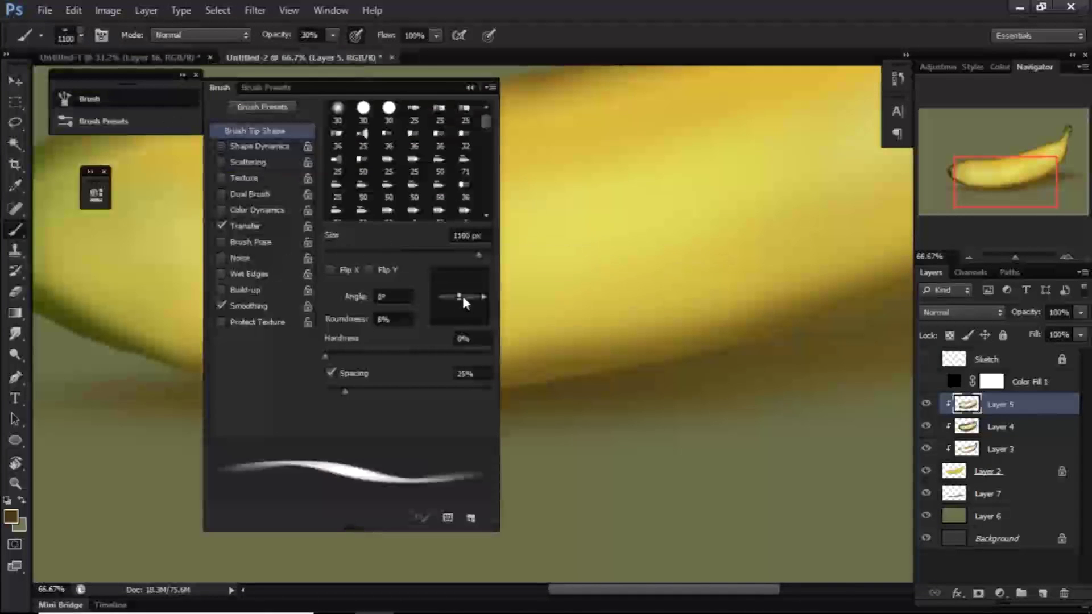
pyautogui.moveTo(458, 299); pyautogui.dragTo(458, 317)
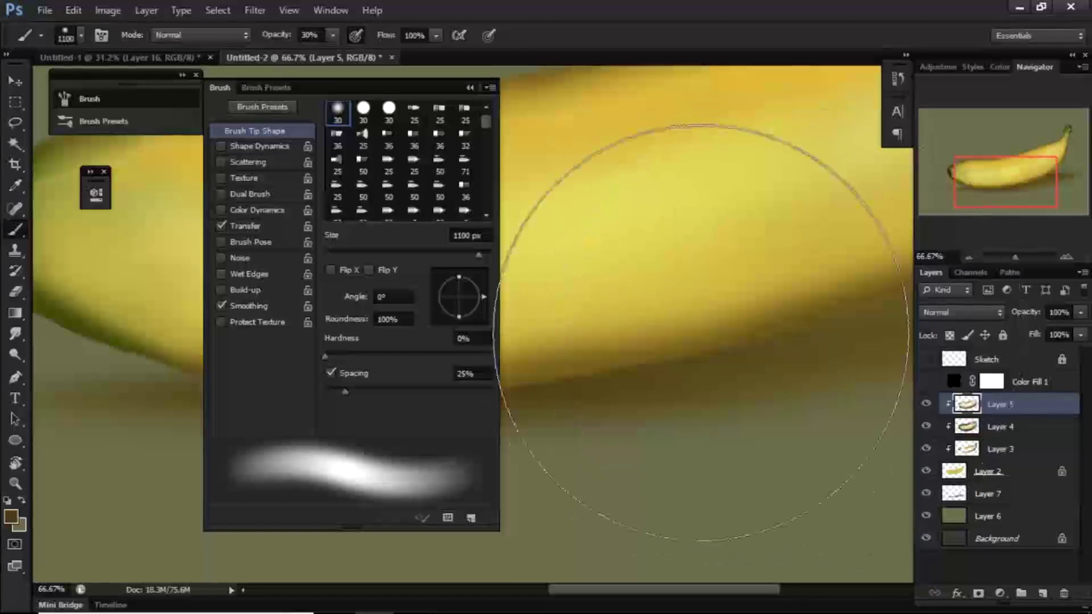
# Step: Reduce the soft brush to 35 px and refine the banana's lower edge where it meets the shadow
pyautogui.press('[')
pyautogui.press('[')
pyautogui.press('[')
pyautogui.press('[')
pyautogui.press('[')
pyautogui.press('[')
pyautogui.press('[')
pyautogui.press('[')
pyautogui.press('[')
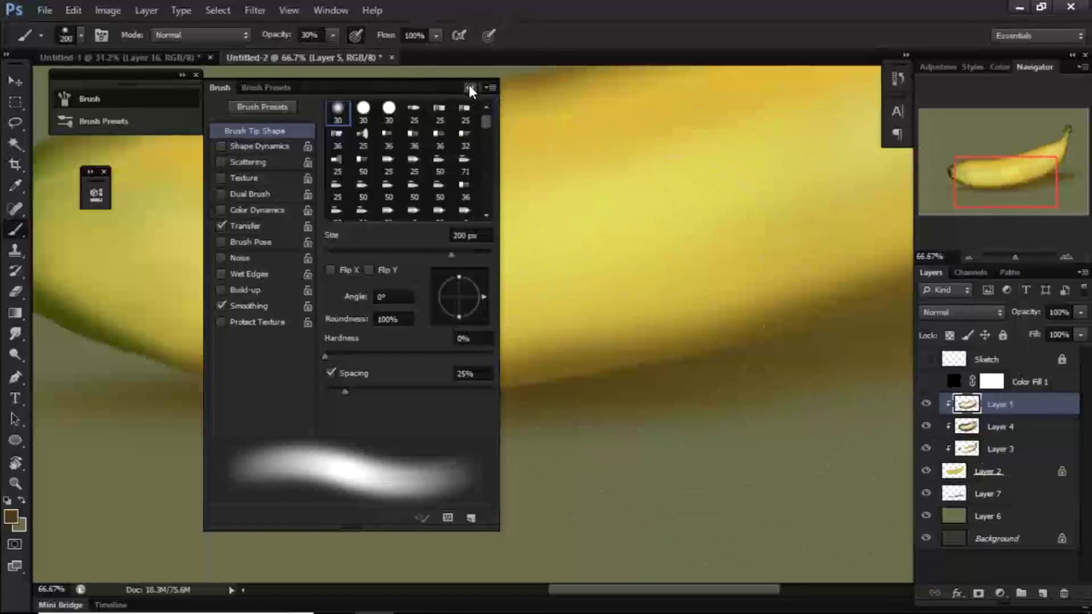
pyautogui.click(470, 88)
pyautogui.press('[')
pyautogui.press('[')
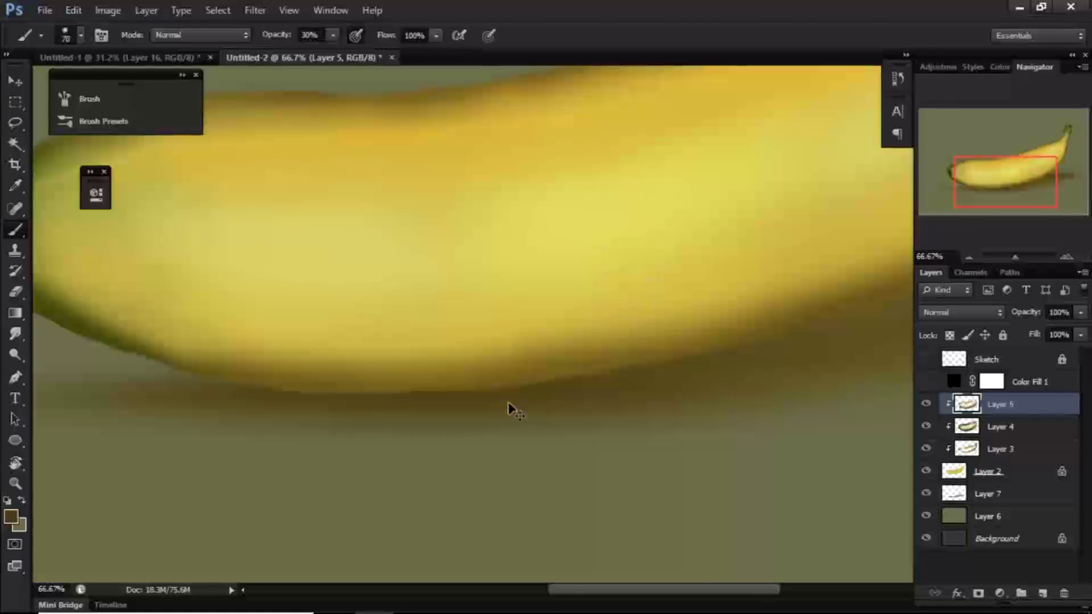
pyautogui.hotkey('ctrl', '=')
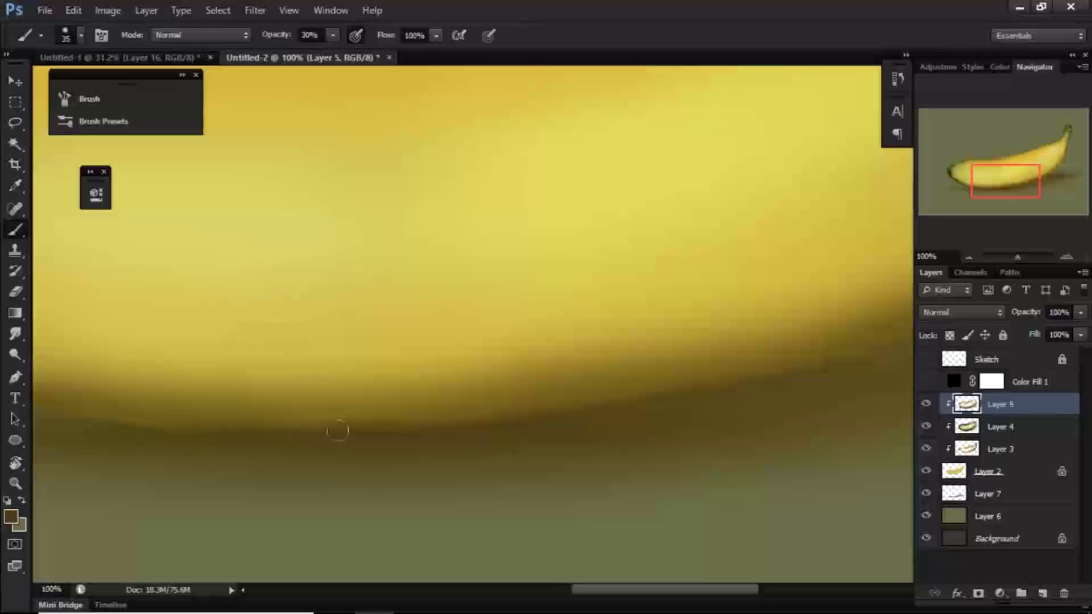
# Step: Check the whole painting's values in greyscale with Color Fill 1 and compare them with and without Layer 5
pyautogui.hotkey('ctrl', '-')
pyautogui.hotkey('ctrl', '-')
pyautogui.hotkey('ctrl', '-')
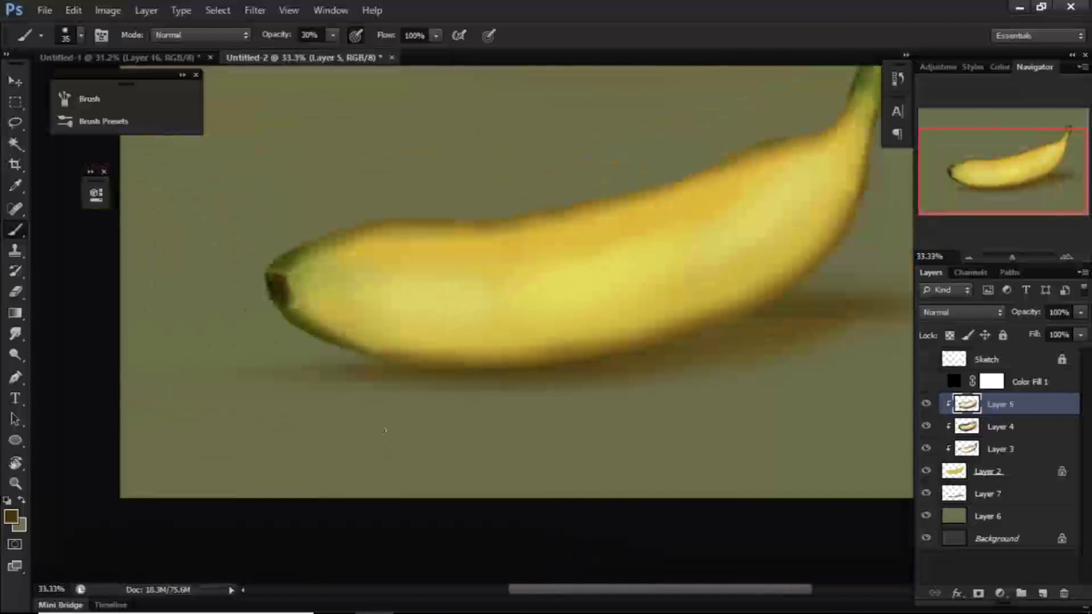
pyautogui.hotkey('ctrl', '-')
pyautogui.click(925, 381)
pyautogui.press(']')
pyautogui.press(']')
pyautogui.press(']')
pyautogui.press(']')
pyautogui.press(']')
pyautogui.press(']')
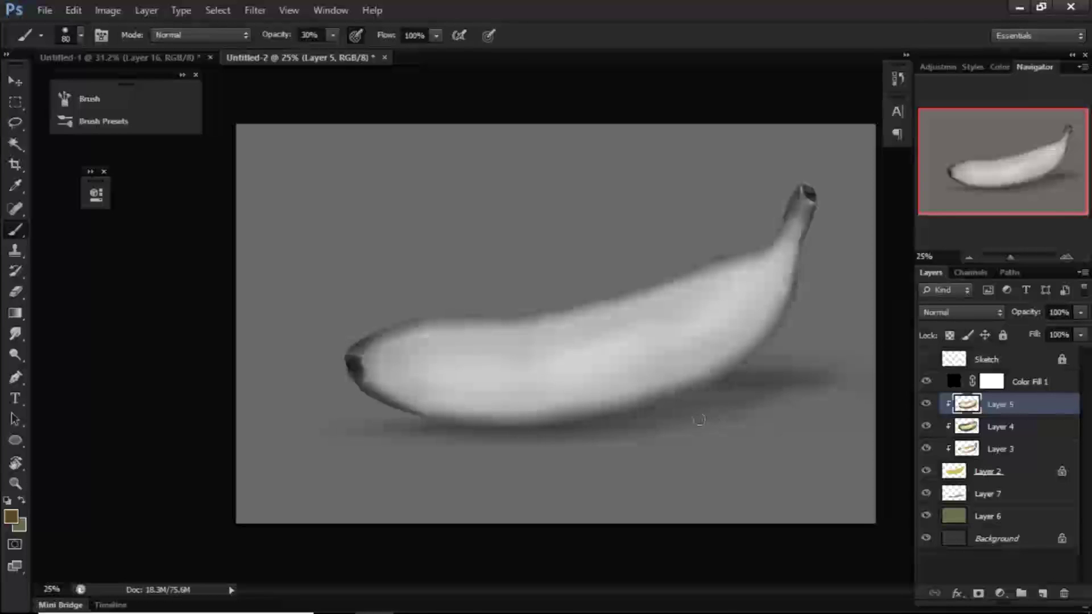
pyautogui.click(926, 405)
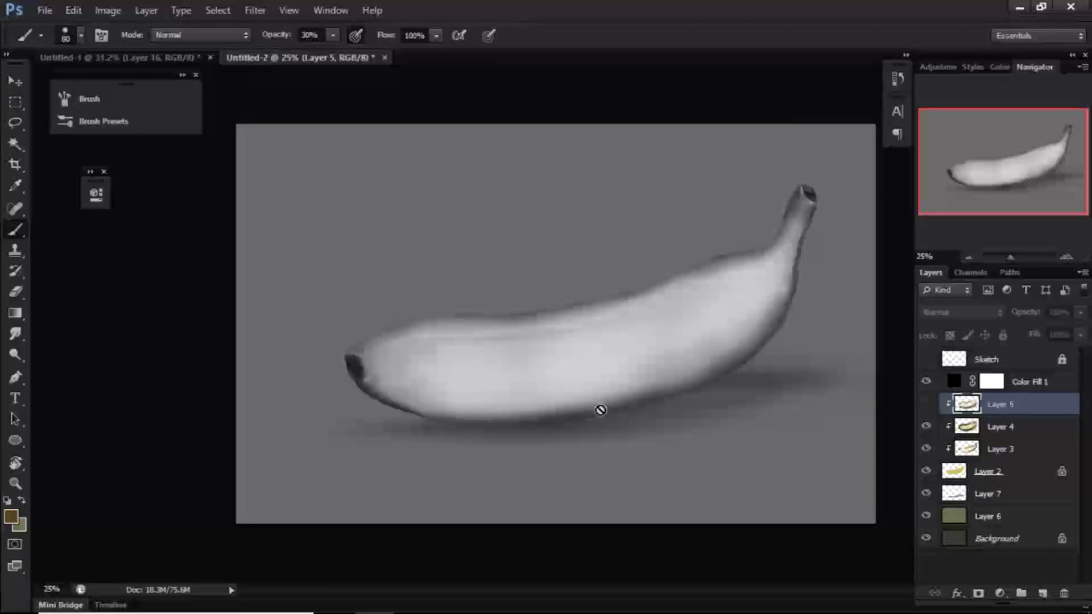
pyautogui.click(926, 404)
# Step: Mix a dark brown starting from #614723 and paint small bruises near the stem and on the peel, using 47% opacity
pyautogui.hotkey('ctrl', '+')
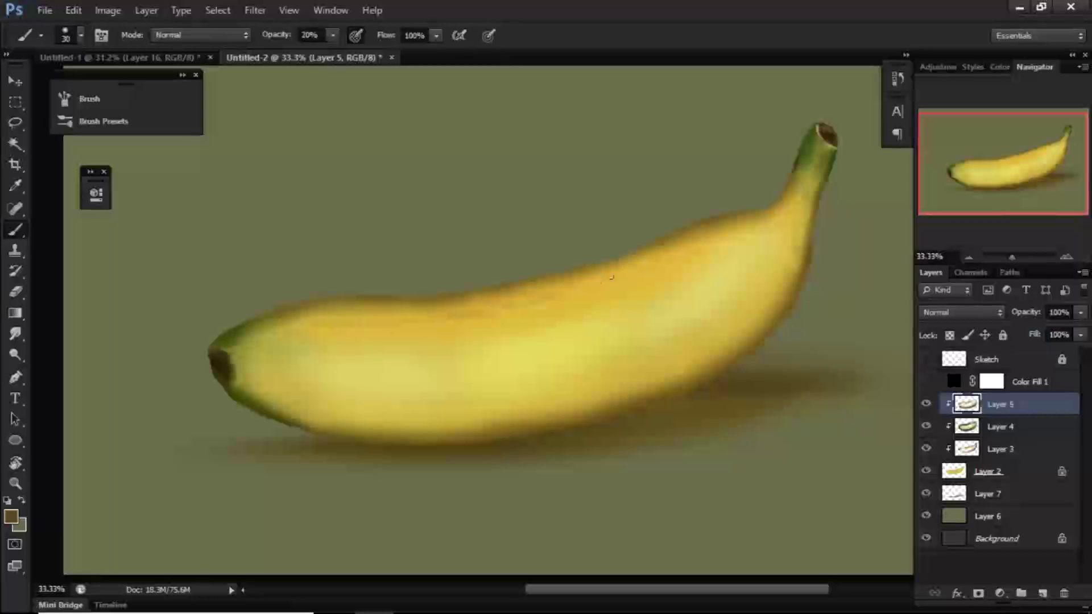
pyautogui.hotkey('ctrl', '+')
pyautogui.keyDown('alt'); pyautogui.click(271, 314); pyautogui.keyUp('alt')
pyautogui.press(']')
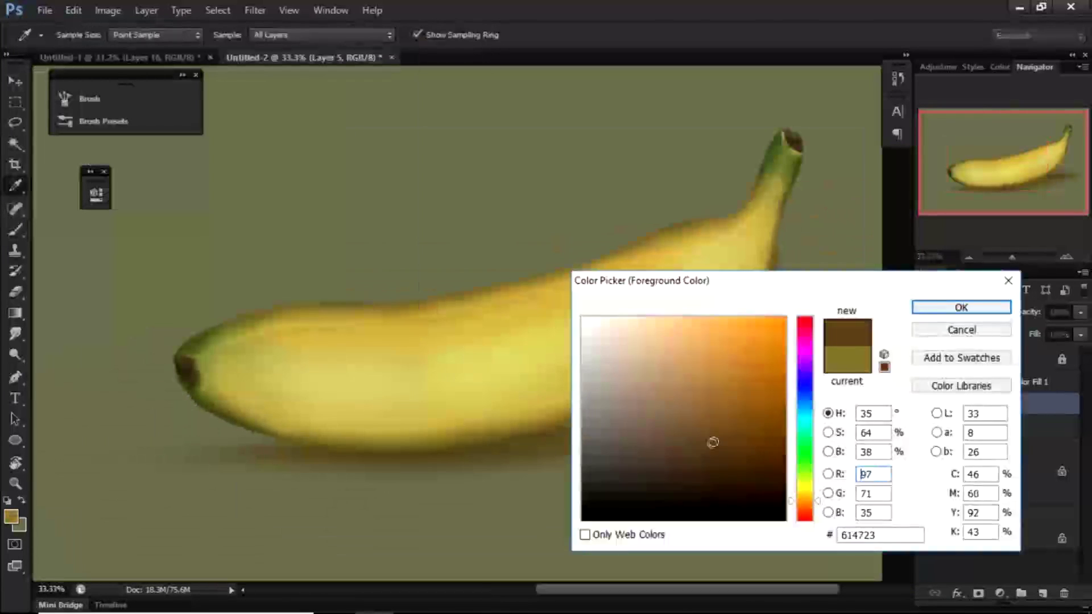
pyautogui.press('Return')
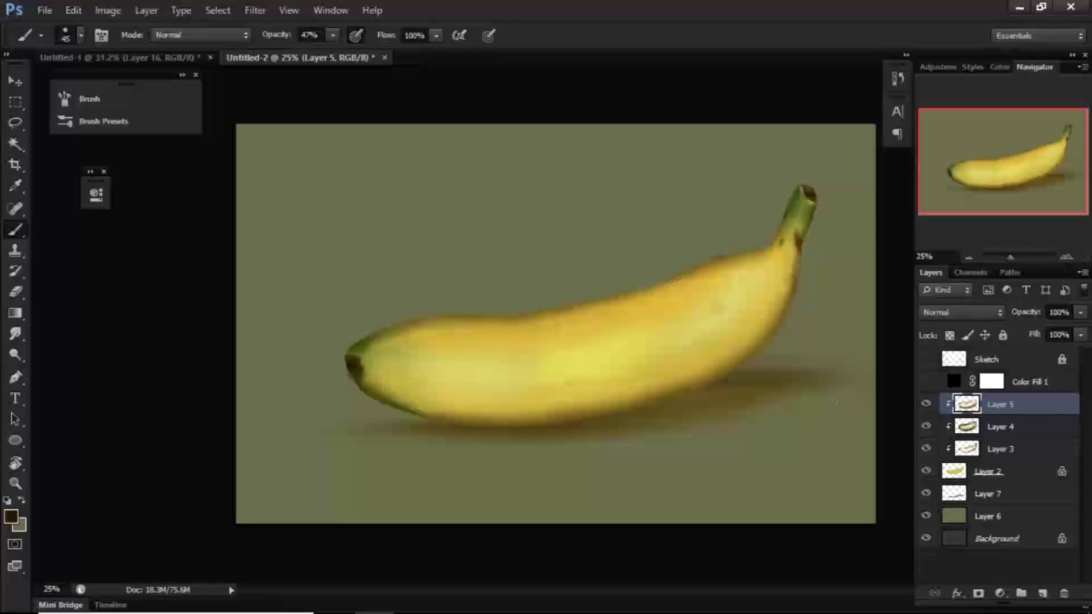
# Step: Add a new layer above Layer 5, name it Multipy, and clip it to the banana
pyautogui.click(1042, 593)
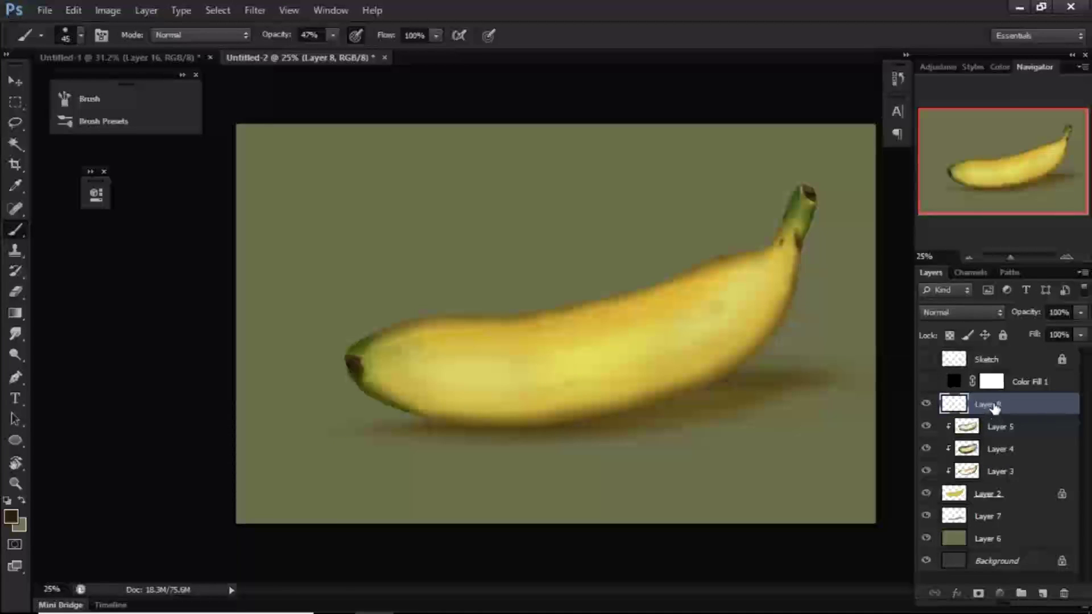
pyautogui.doubleClick(988, 404)
pyautogui.write('Multiply')
pyautogui.press('Return')
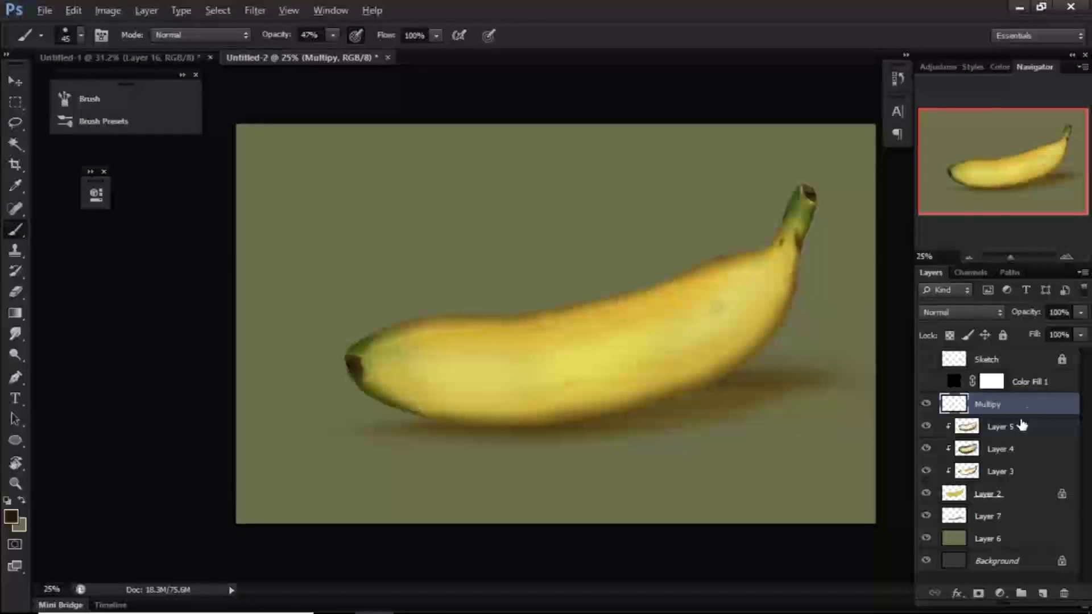
pyautogui.keyDown('alt'); pyautogui.click(999, 417); pyautogui.keyUp('alt')
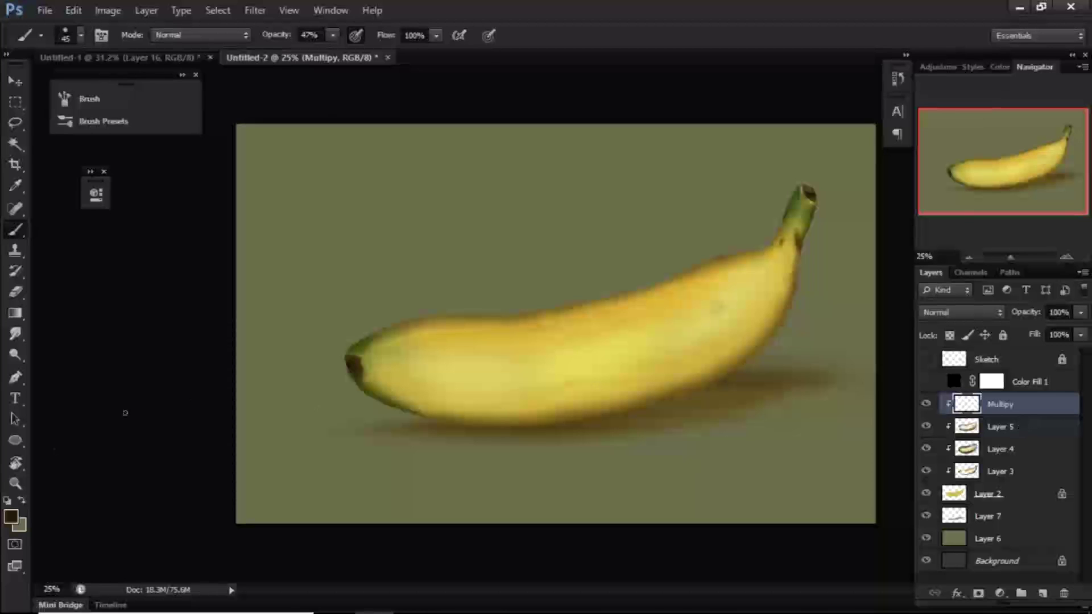
# Step: Sample the banana's yellow and mute it to the greyish tone #938e71 as the foreground color
pyautogui.click(11, 517)
pyautogui.click(518, 373)
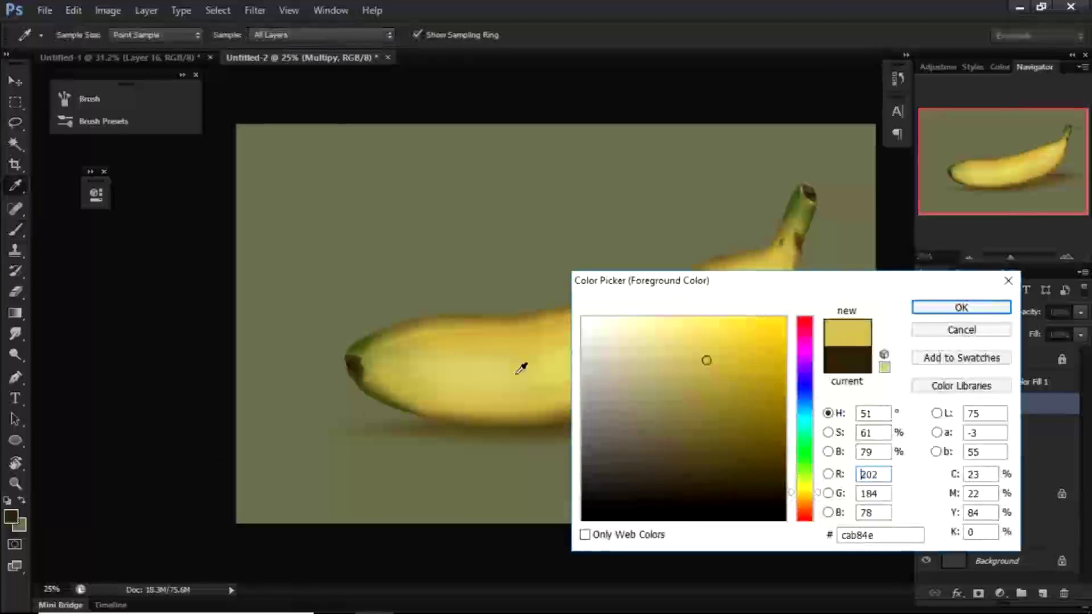
pyautogui.moveTo(704, 368); pyautogui.dragTo(628, 403)
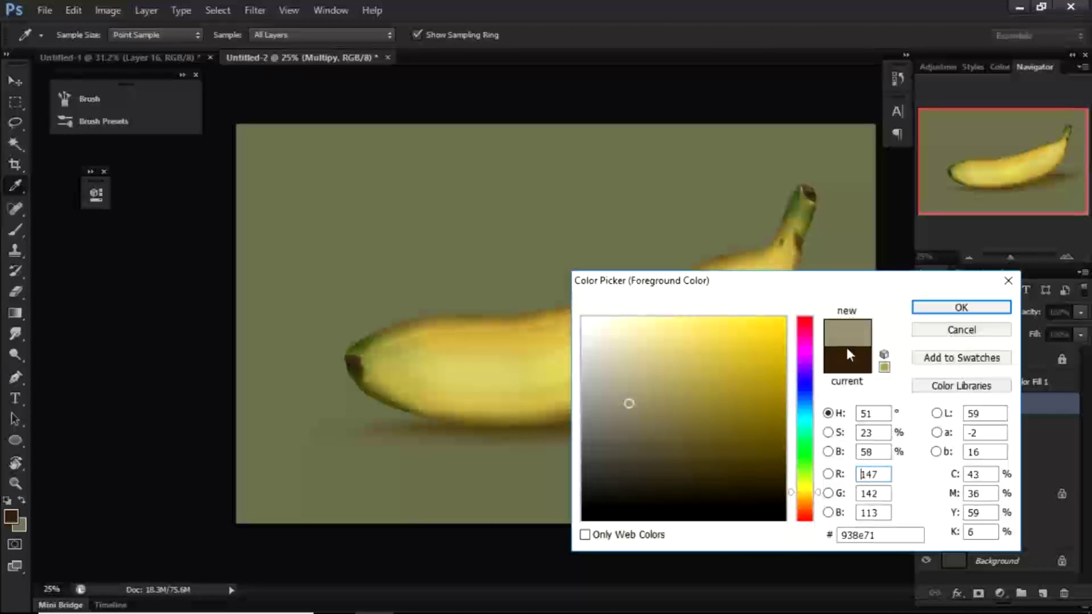
pyautogui.click(960, 307)
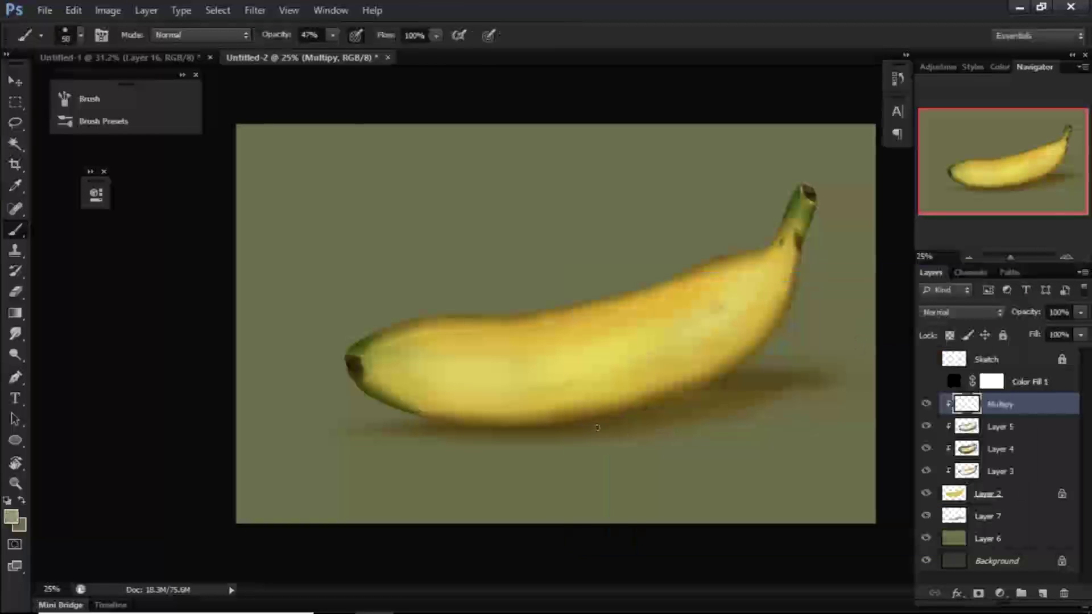
# Step: Choose the soft round brush preset at 500 px for broad shading
pyautogui.press('.')
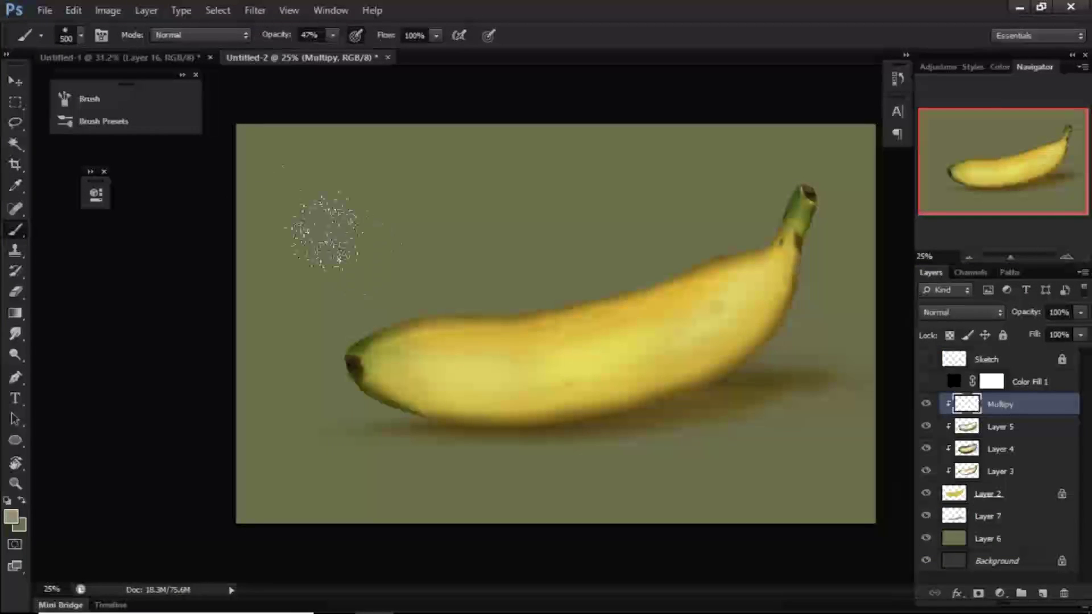
pyautogui.click(80, 36)
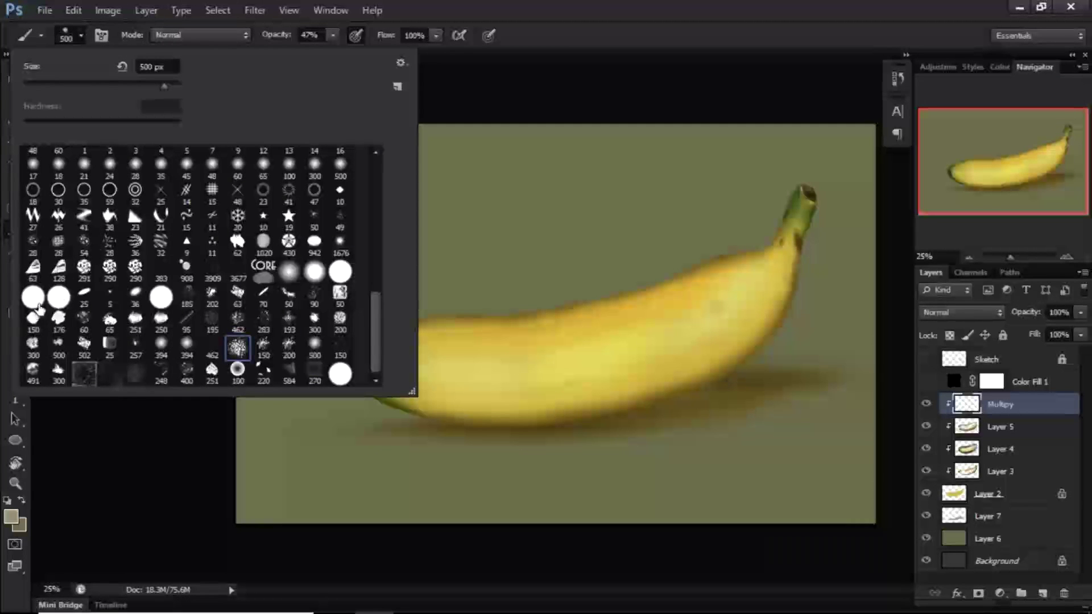
pyautogui.moveTo(373, 307); pyautogui.dragTo(383, 173)
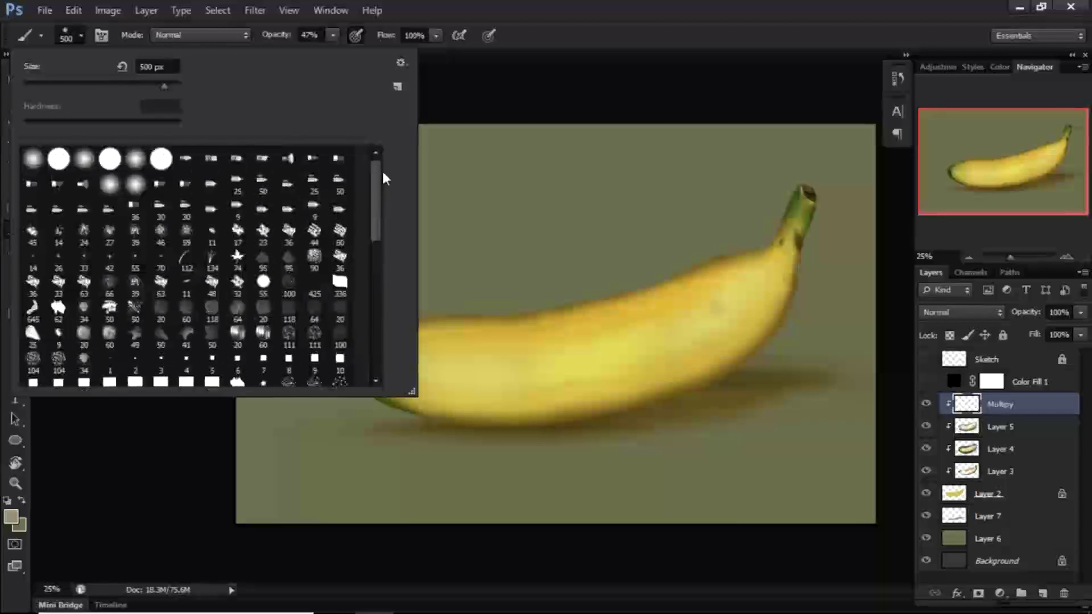
pyautogui.click(31, 163)
pyautogui.click(641, 36)
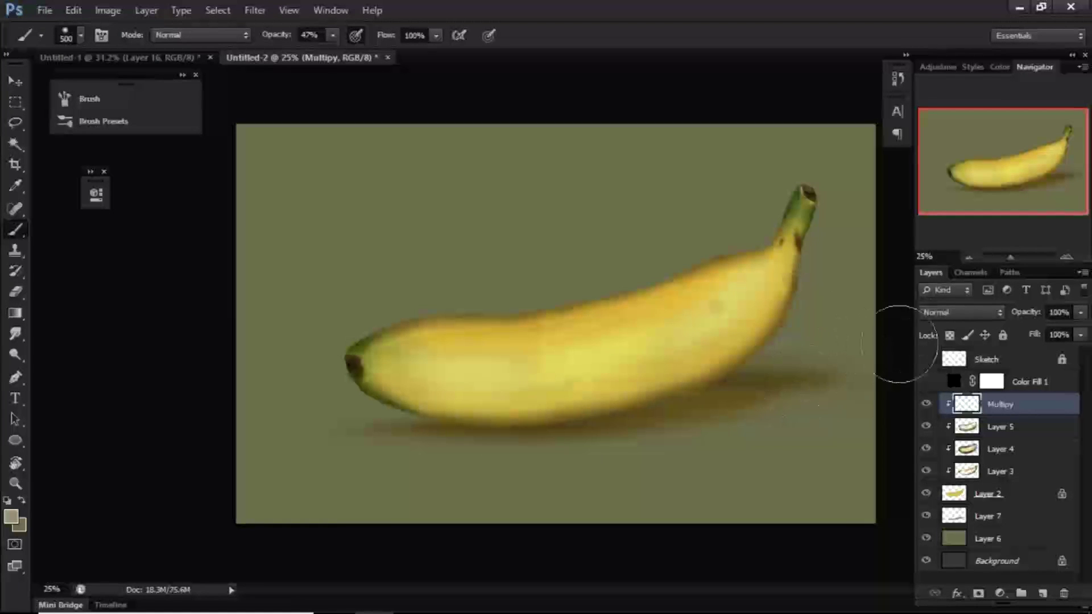
# Step: Set the Multipy layer's blend mode to Multiply and softly shade the banana's underside with broad strokes
pyautogui.click(957, 312)
pyautogui.click(890, 54)
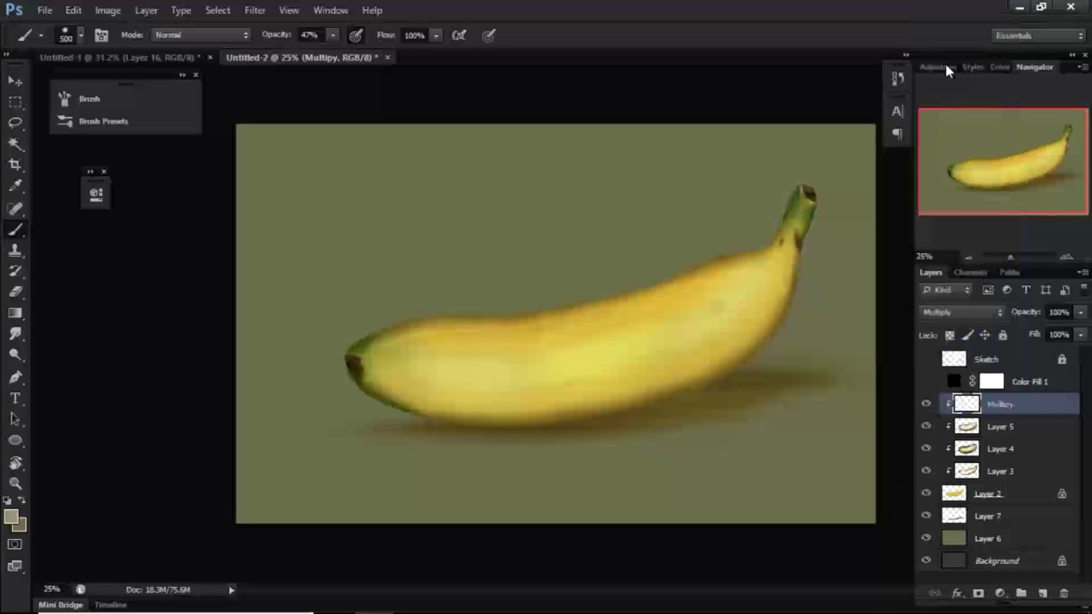
pyautogui.moveTo(731, 374)
pyautogui.mouseDown()
pyautogui.moveTo(670, 402)
pyautogui.moveTo(416, 429)
pyautogui.moveTo(239, 382)
pyautogui.mouseUp()
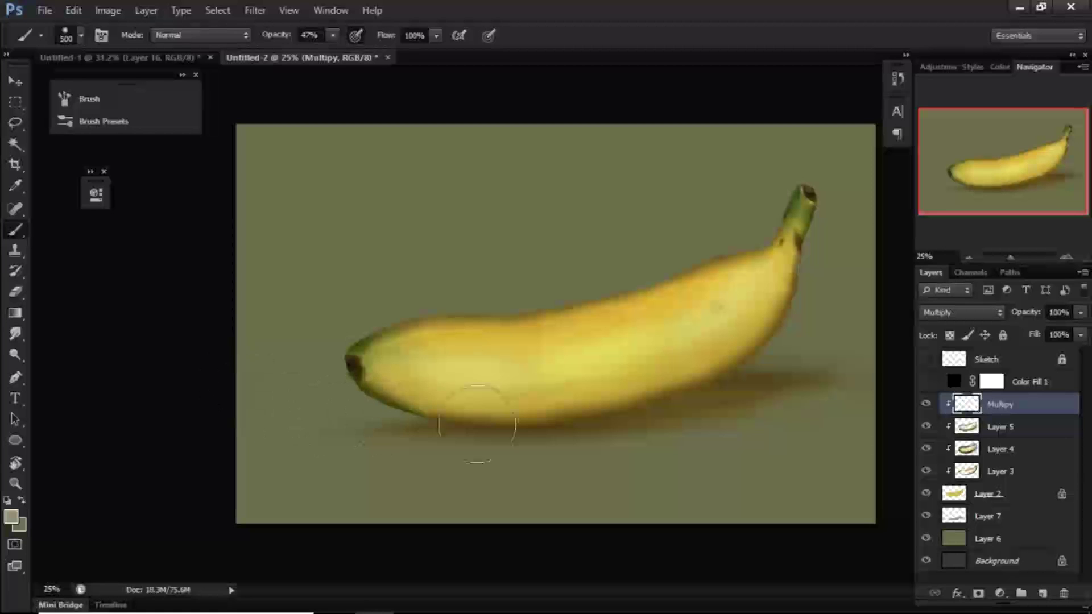
# Step: Compare the banana with and without the Multipy layer's shading, leaving the layer shown
pyautogui.click(926, 404)
pyautogui.click(926, 404)
pyautogui.click(926, 404)
pyautogui.click(926, 404)
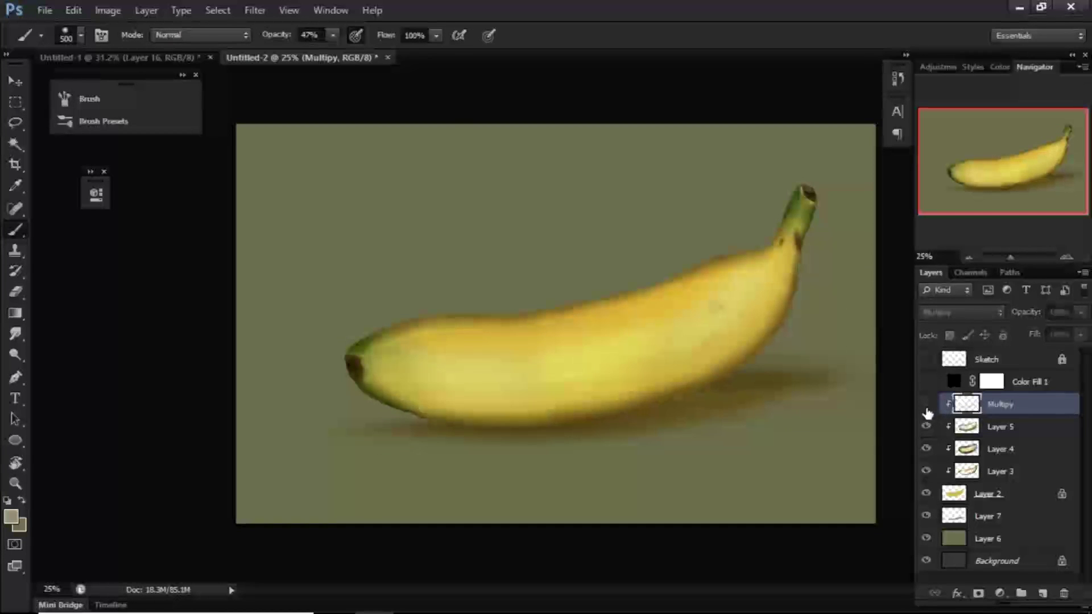
pyautogui.click(926, 403)
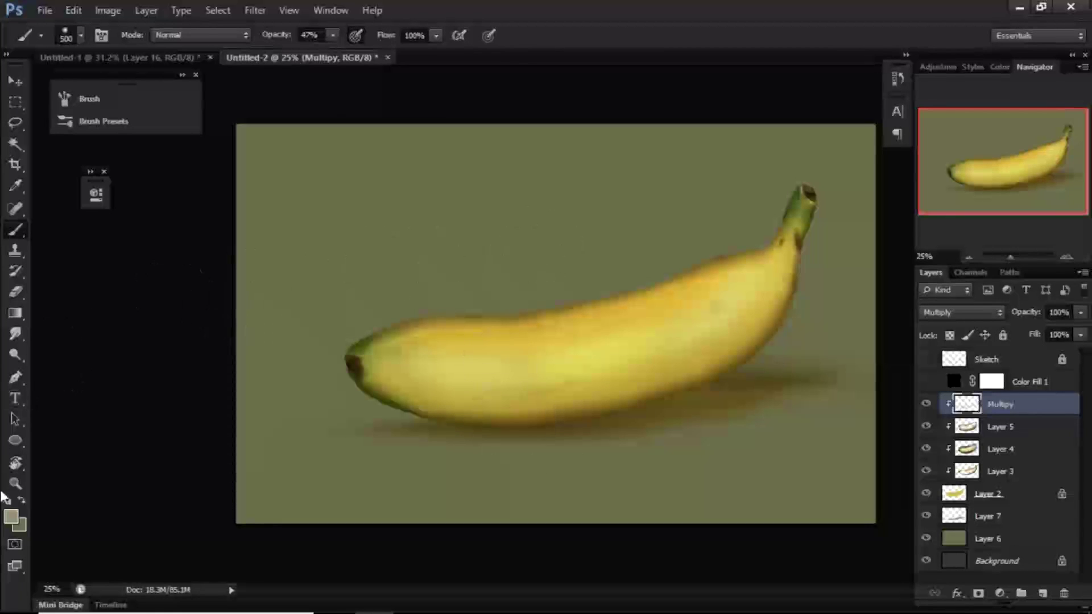
# Step: Set the new clipped layer above Multipy to Overlay blending and lighten the foreground color to the pale beige #b5ae83
pyautogui.click(962, 312)
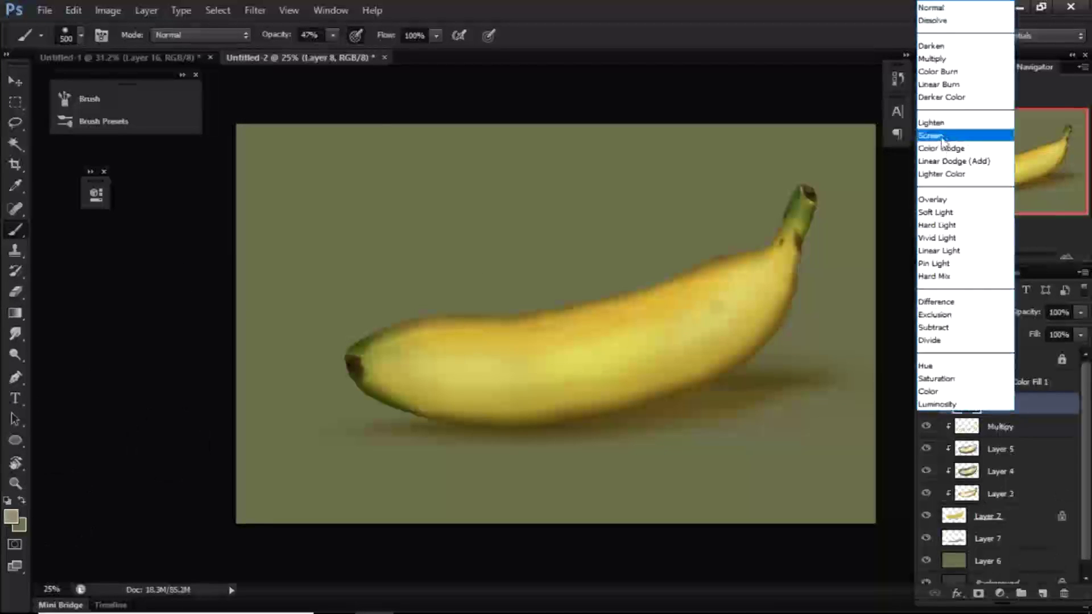
pyautogui.click(934, 199)
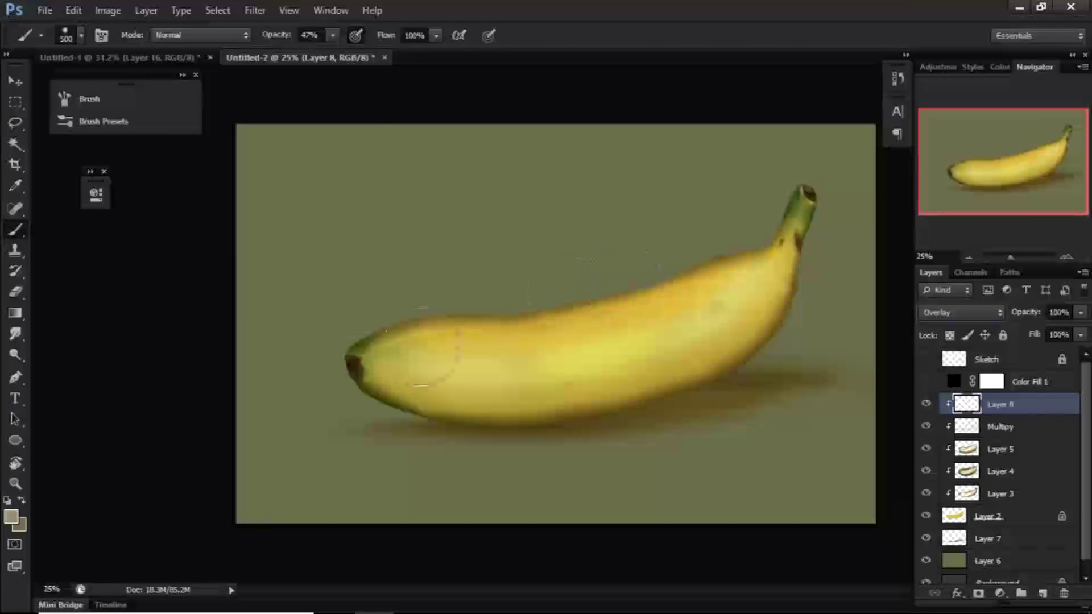
pyautogui.click(11, 516)
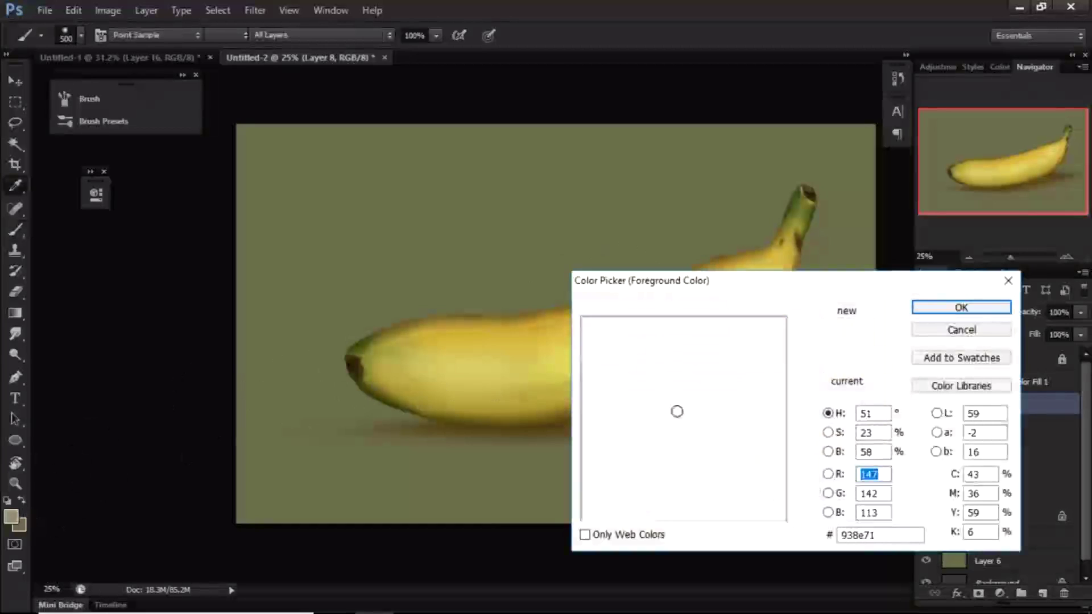
pyautogui.moveTo(628, 401)
pyautogui.mouseDown()
pyautogui.moveTo(624, 382)
pyautogui.moveTo(637, 376)
pyautogui.mouseUp()
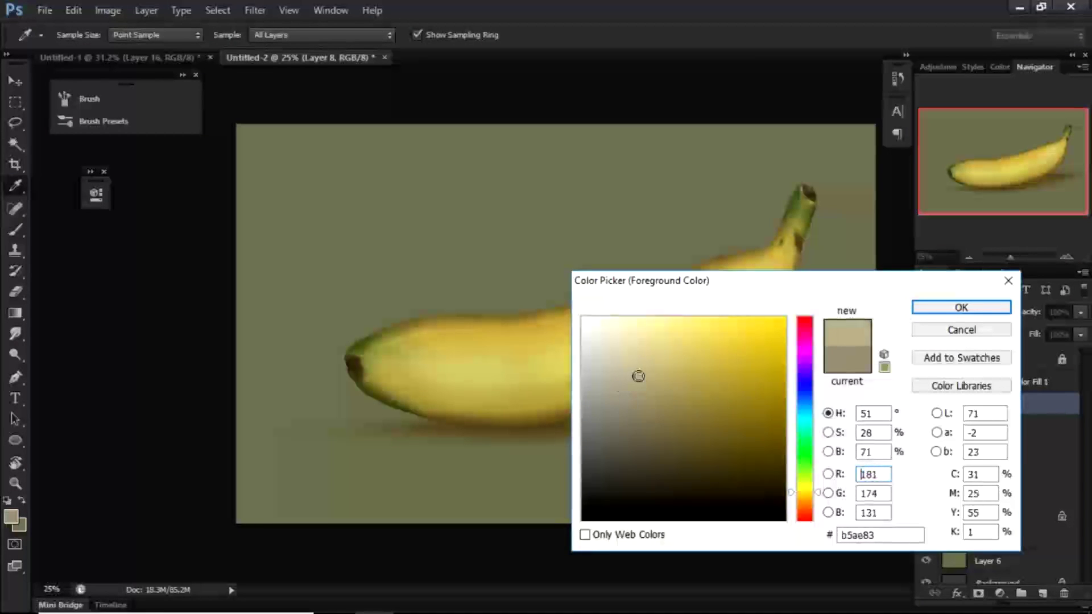
pyautogui.click(961, 307)
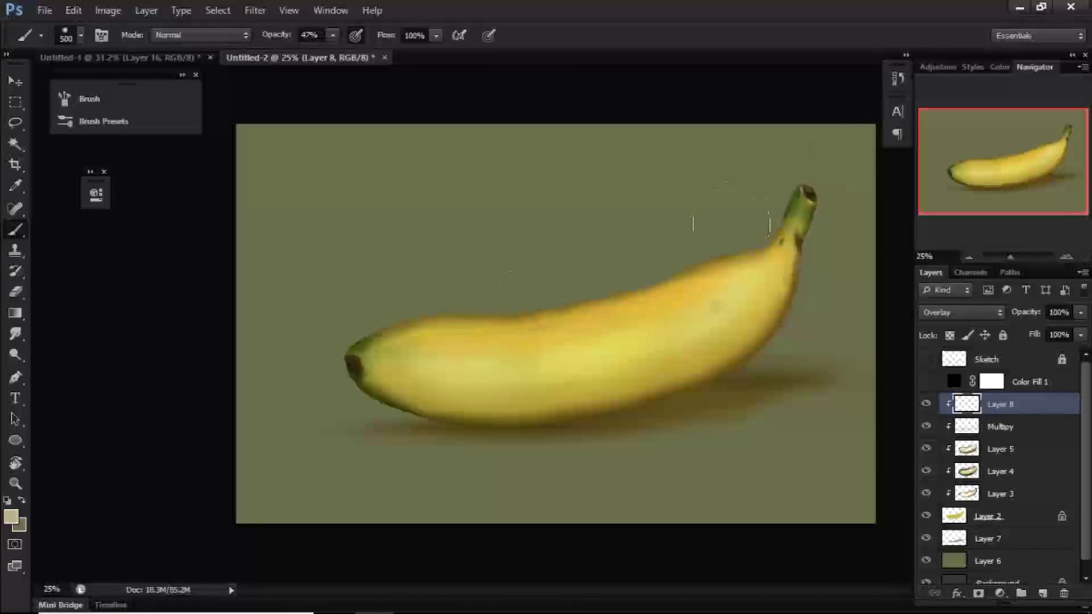
# Step: Add a Hue/Saturation adjustment layer above Layer 8 and set its Saturation to +21
pyautogui.hotkey('ctrl', '-')
pyautogui.click(999, 593)
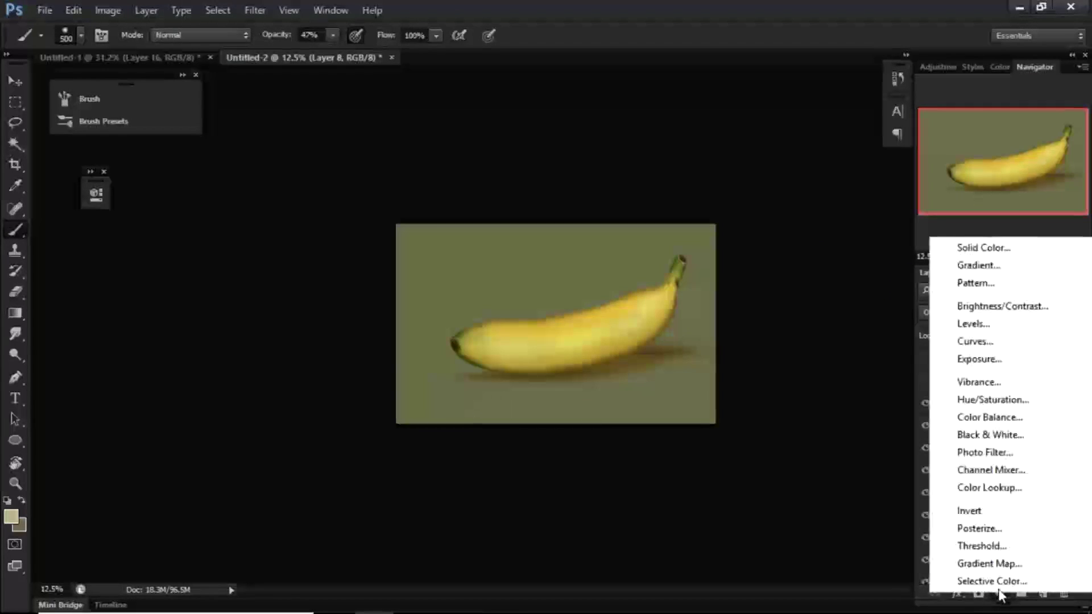
pyautogui.click(988, 401)
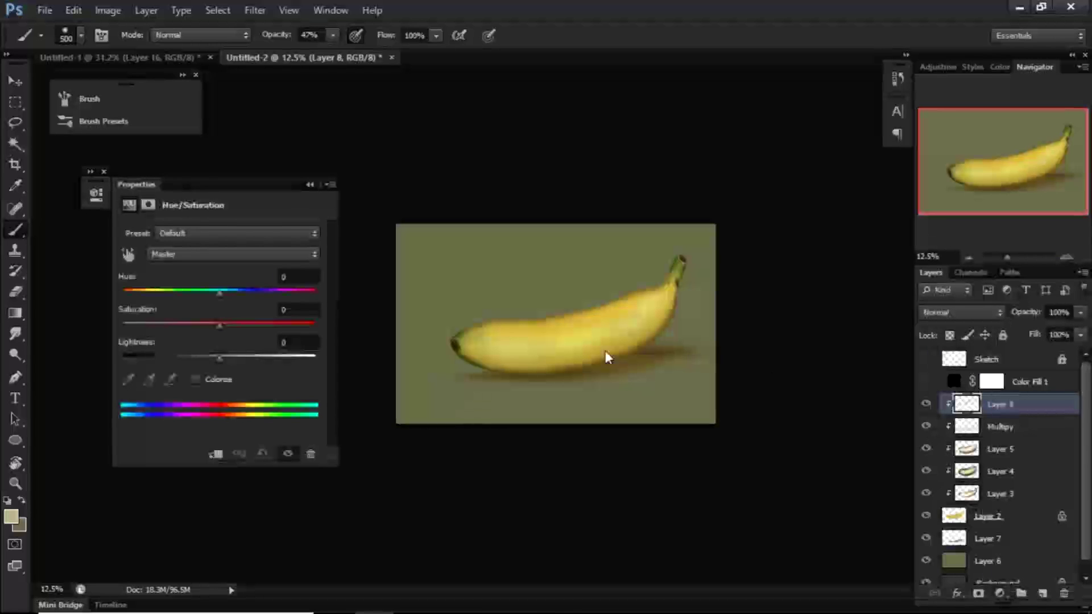
pyautogui.moveTo(222, 327); pyautogui.dragTo(241, 323)
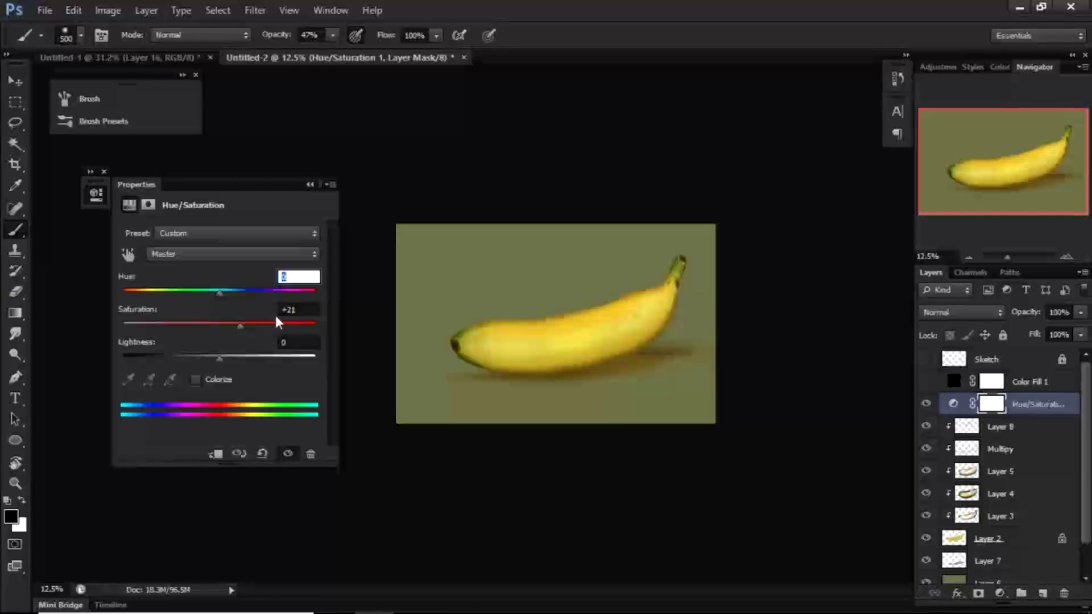
# Step: Compare the painting with and without the Hue/Saturation adjustment, leaving the adjustment layer shown and its properties collapsed
pyautogui.click(287, 454)
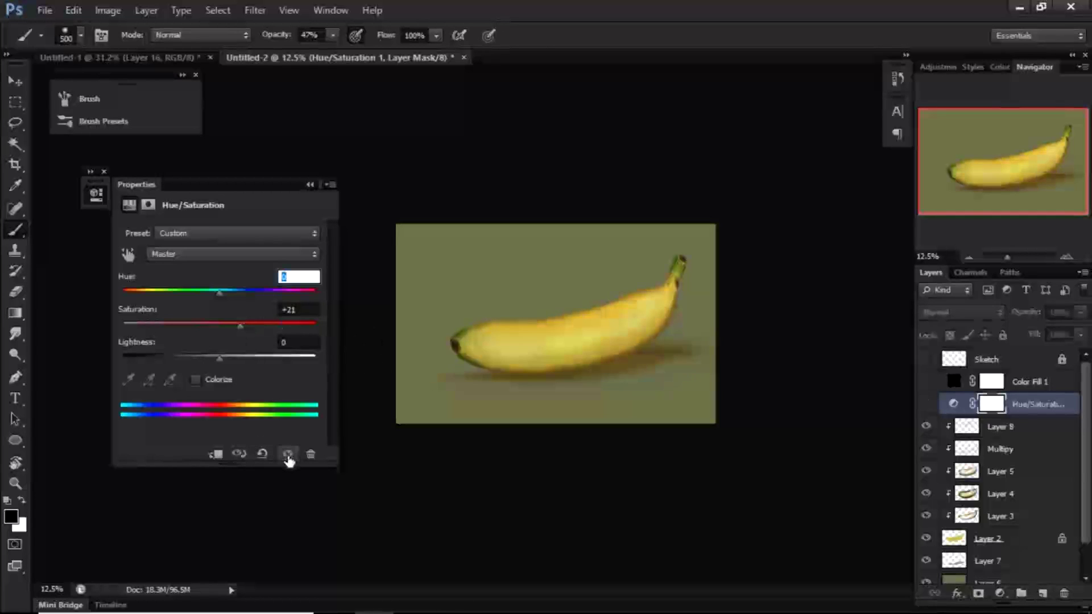
pyautogui.click(288, 455)
pyautogui.click(289, 455)
pyautogui.click(287, 455)
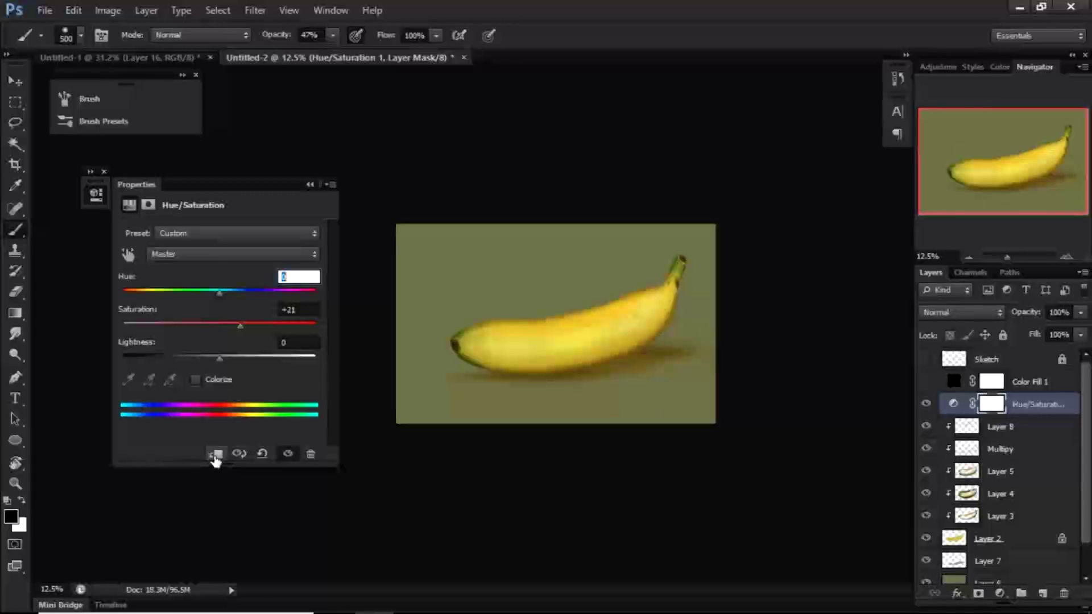
pyautogui.click(310, 186)
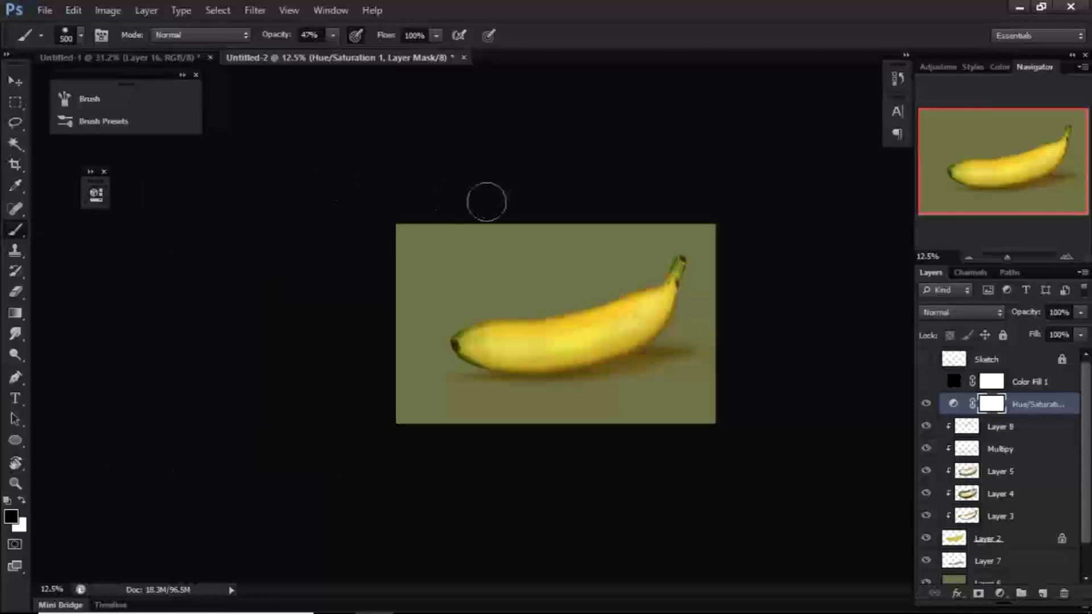
pyautogui.click(926, 405)
pyautogui.click(926, 404)
pyautogui.hotkey('ctrl', '+')
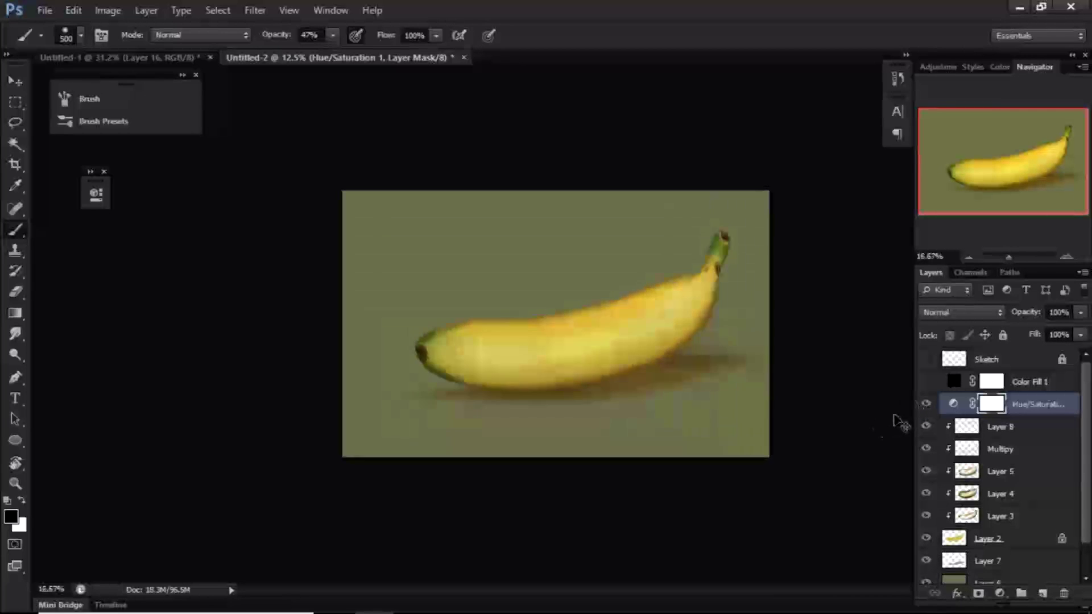